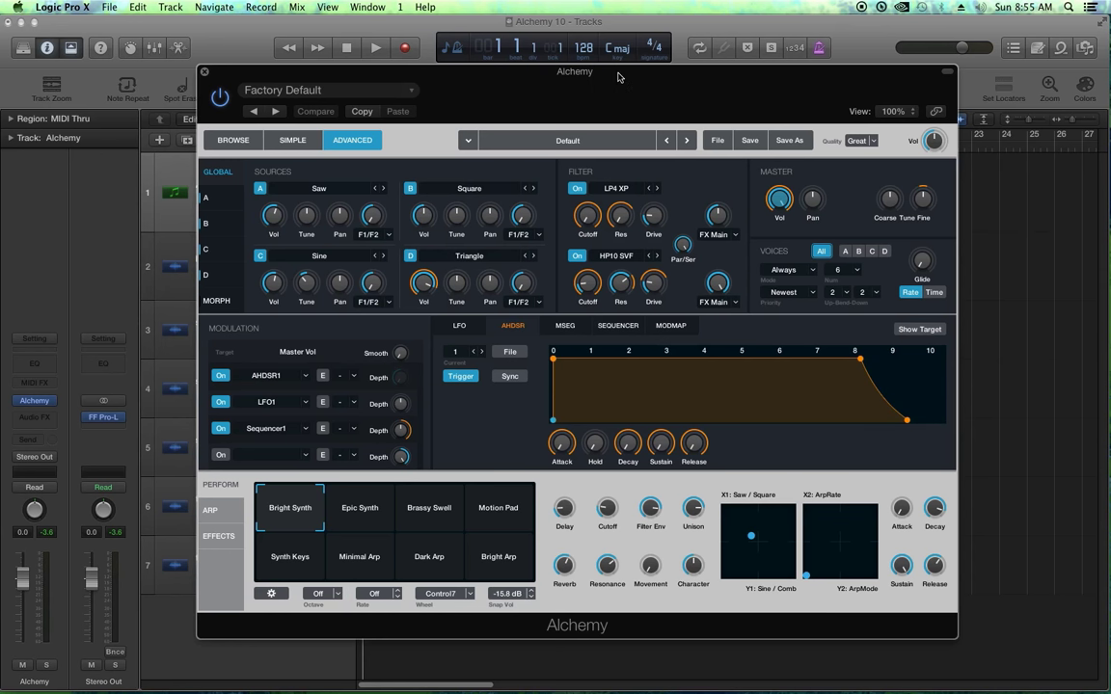
- Clear Alchemy to a blank Default patch and start an audio import into source A
{"action": "left_click", "coordinate": [717, 140]}
{"action": "left_click", "coordinate": [731, 177]}
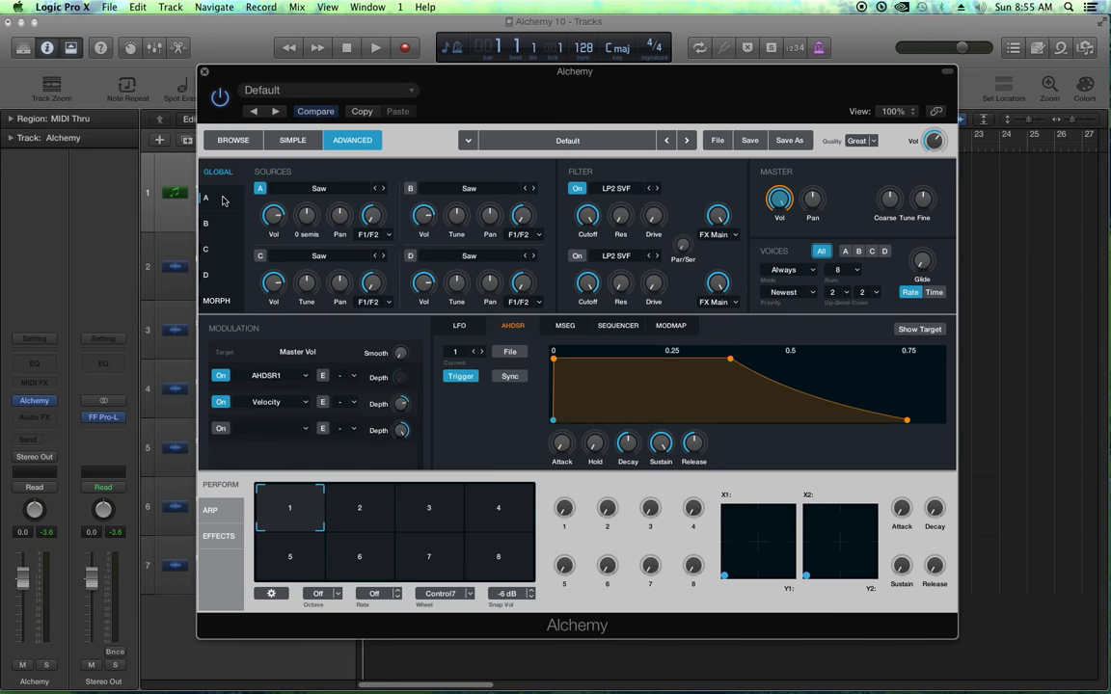
{"action": "left_click", "coordinate": [319, 188]}
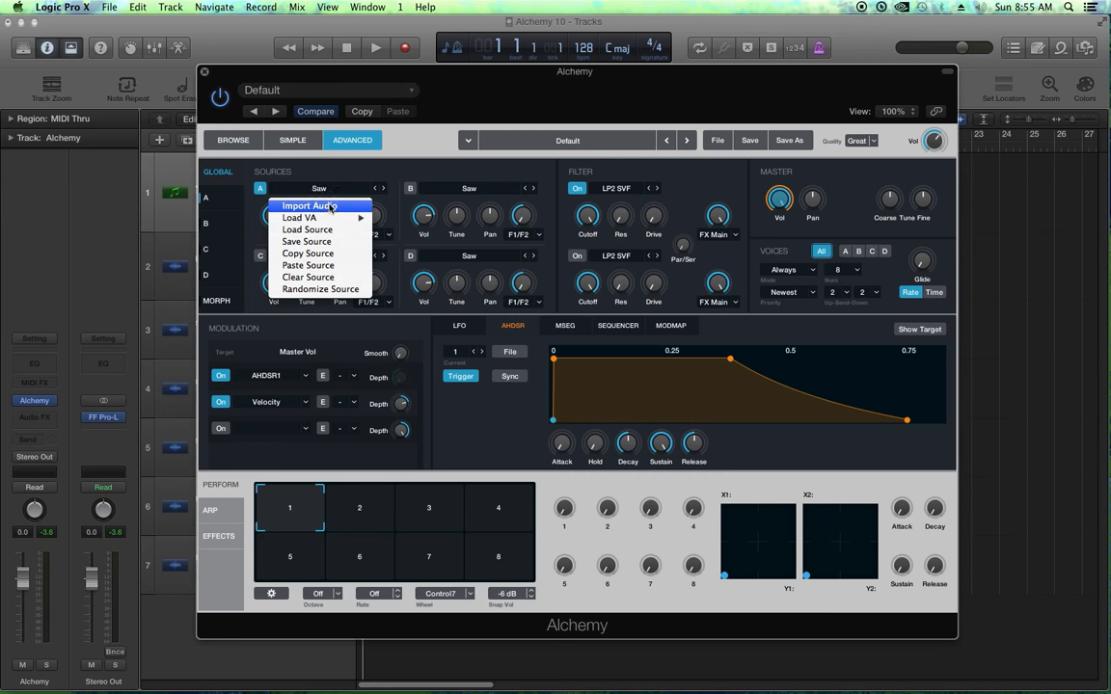
{"action": "left_click", "coordinate": [331, 207]}
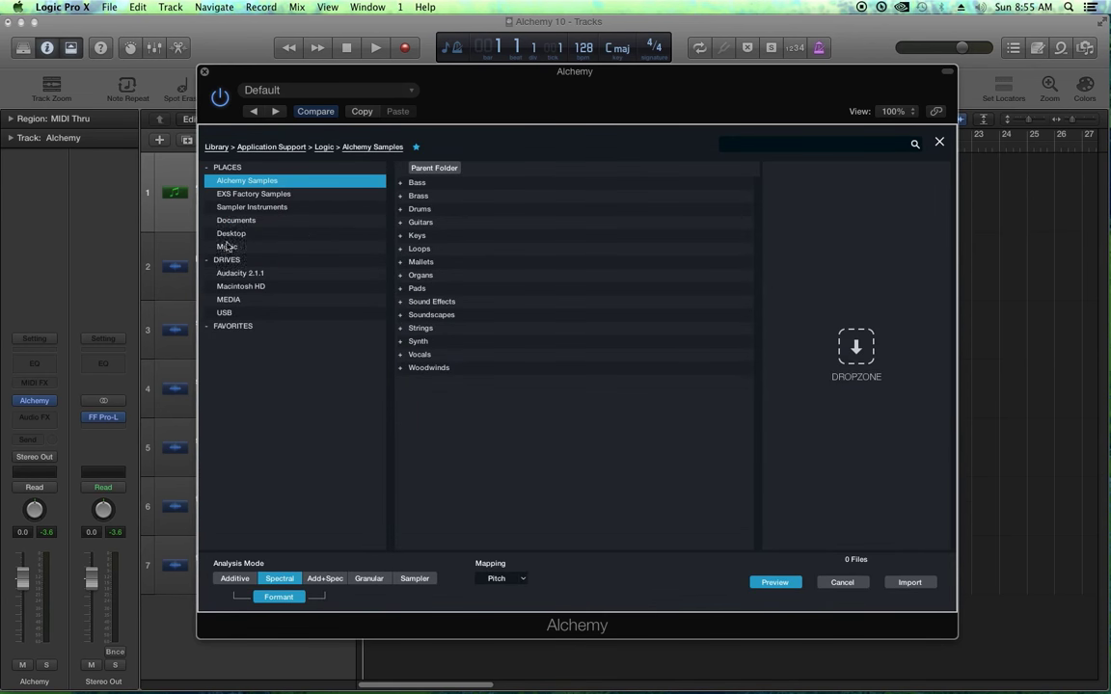
- Browse to MEDIA > AUDIO > zzz Sample Library > Synths > Crystalline Pad > hi velocity
{"action": "left_click", "coordinate": [231, 303]}
{"action": "left_click", "coordinate": [433, 197]}
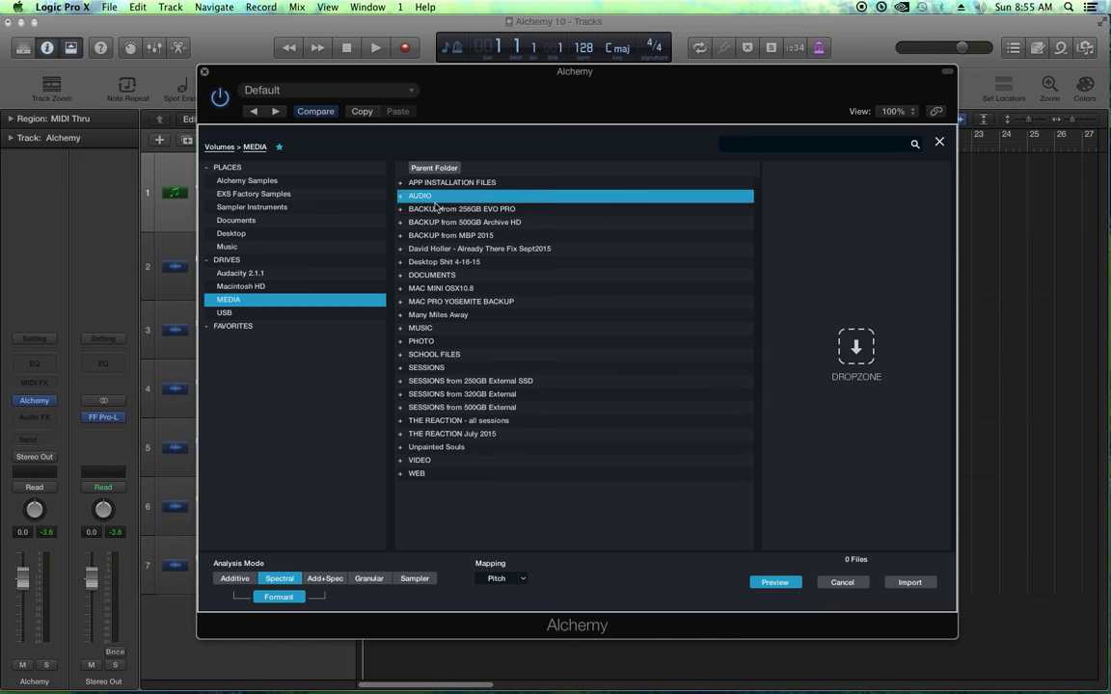
{"action": "double_click", "coordinate": [434, 196]}
{"action": "double_click", "coordinate": [442, 236]}
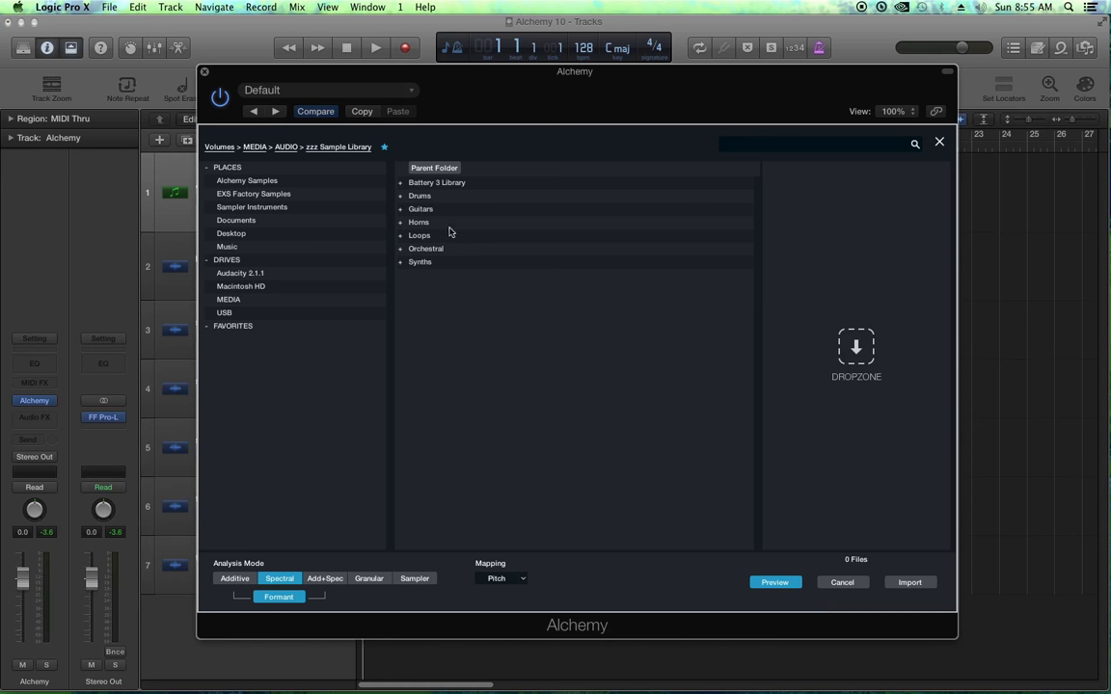
{"action": "double_click", "coordinate": [424, 261]}
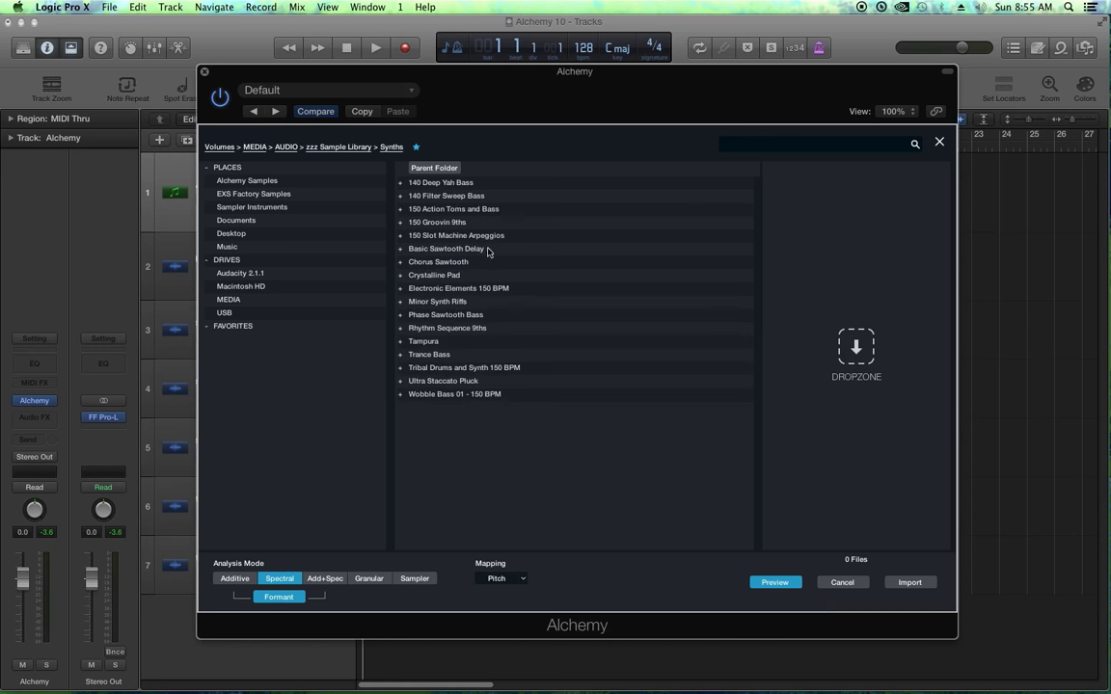
{"action": "double_click", "coordinate": [438, 276]}
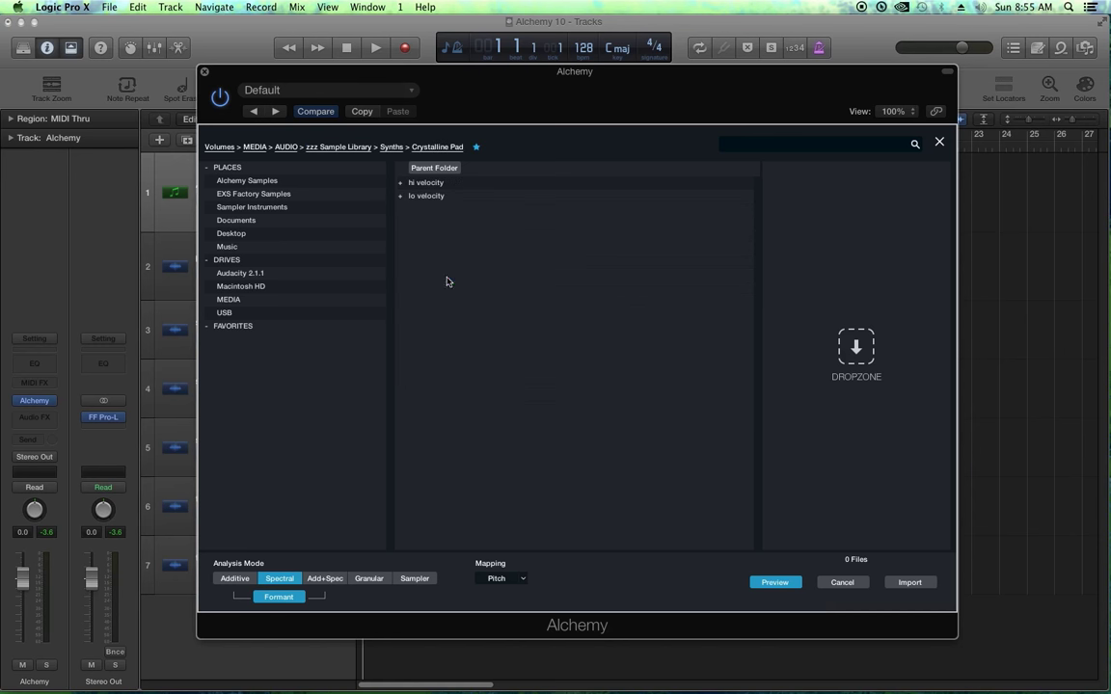
{"action": "double_click", "coordinate": [431, 183]}
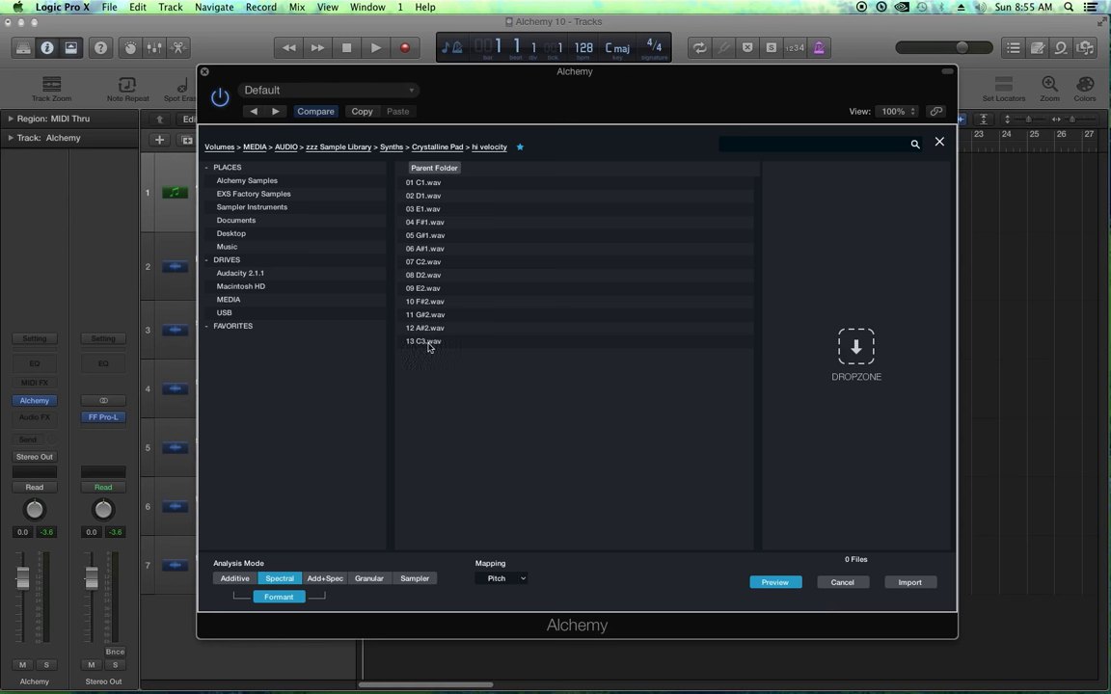
- Preview, then select 01 C1.wav through 13 C3.wav and import them in Sampler mode
{"action": "left_click", "coordinate": [431, 185]}
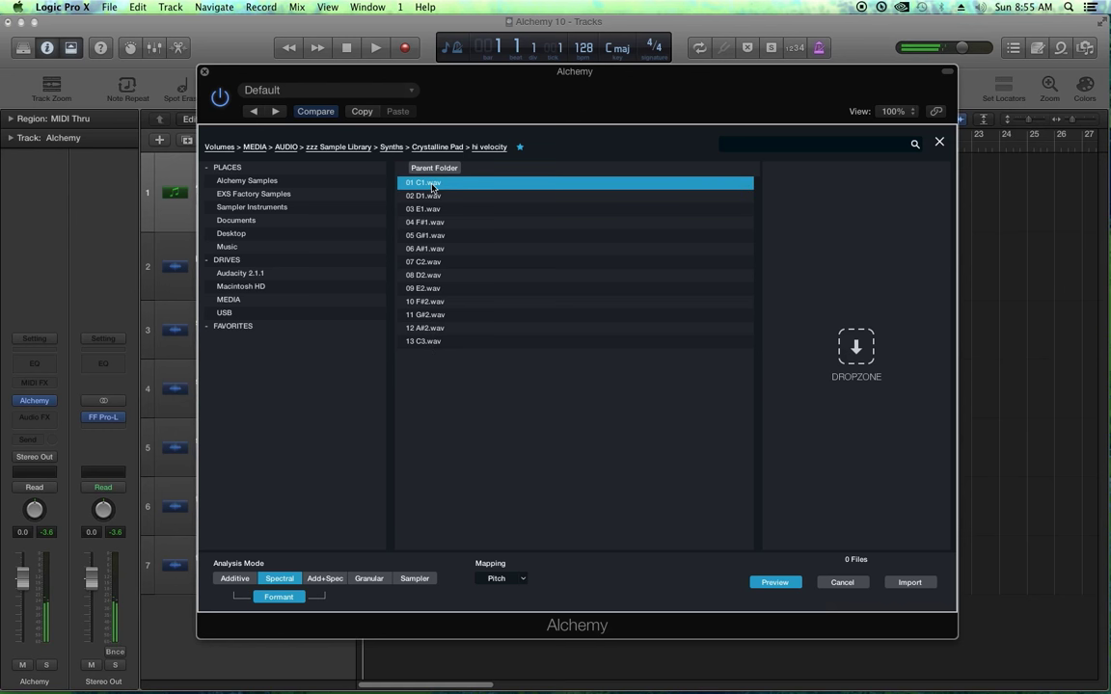
{"action": "key", "text": "Down"}
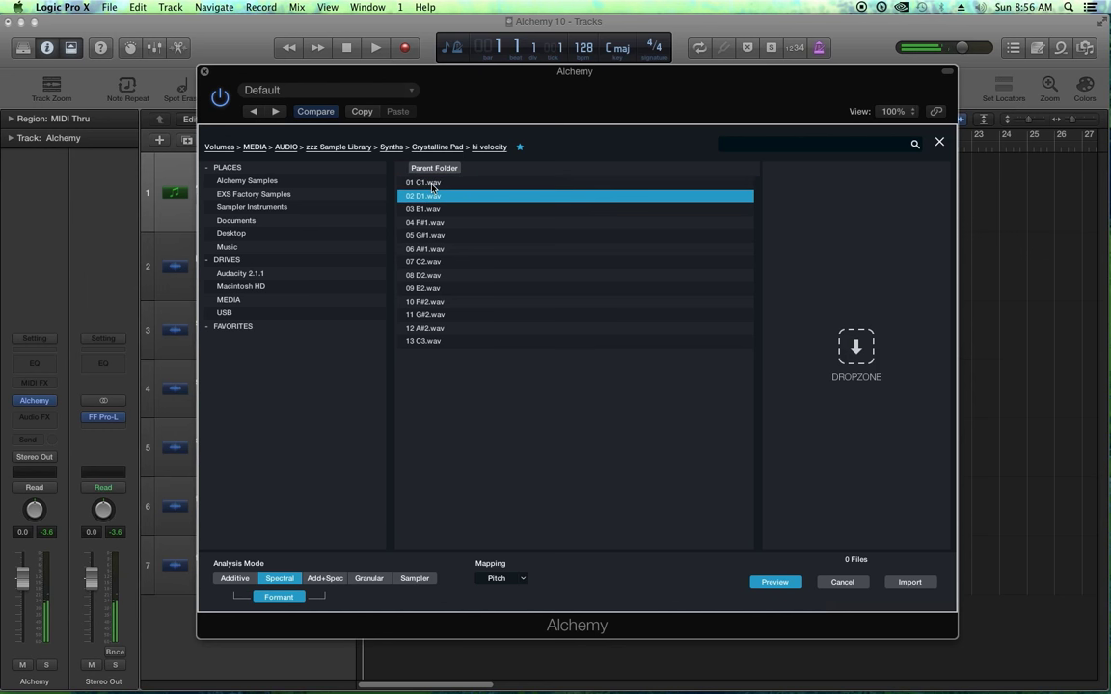
{"action": "left_click", "coordinate": [554, 439]}
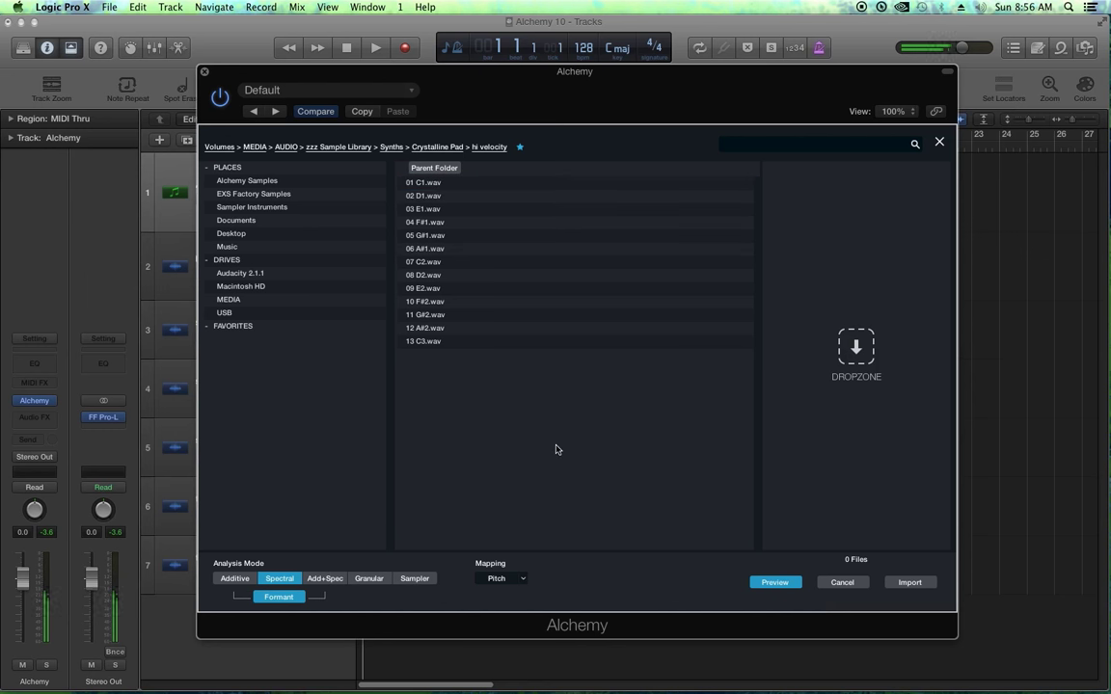
{"action": "left_click", "coordinate": [447, 184]}
{"action": "left_click", "coordinate": [434, 345], "text": "shift"}
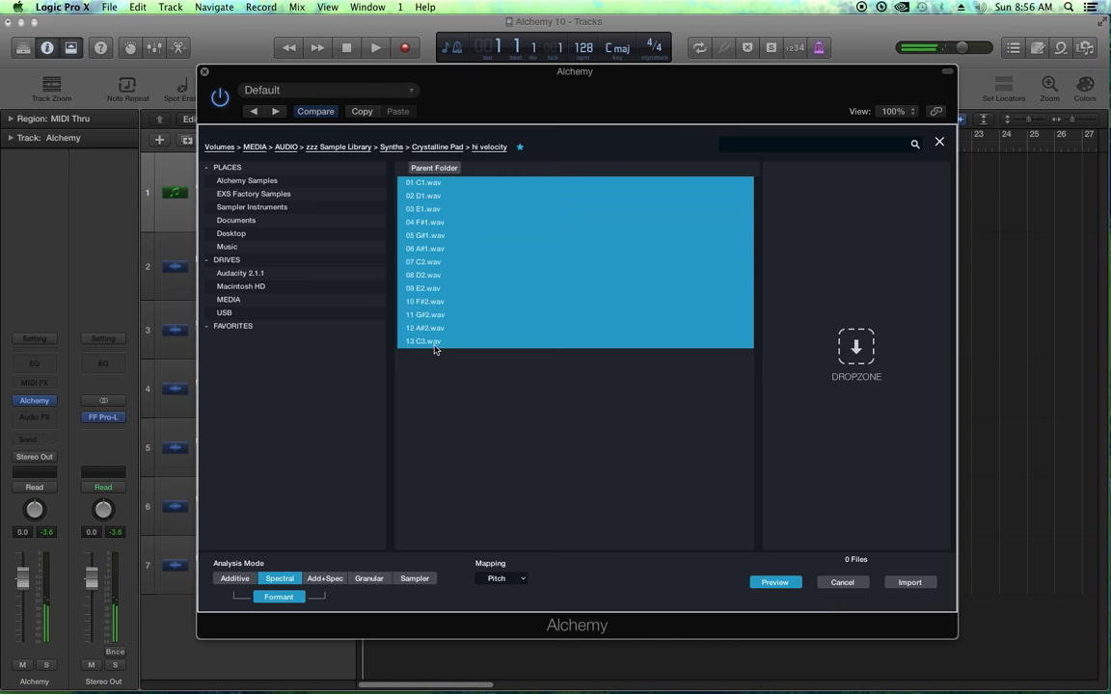
{"action": "left_click", "coordinate": [421, 581]}
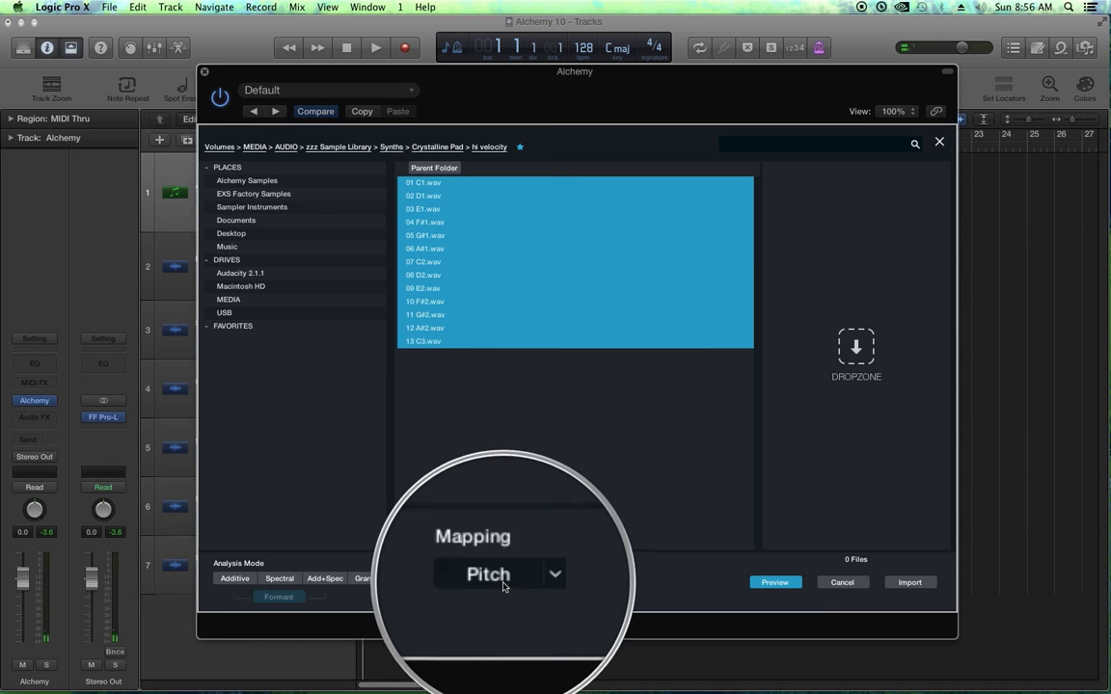
{"action": "left_click", "coordinate": [909, 583]}
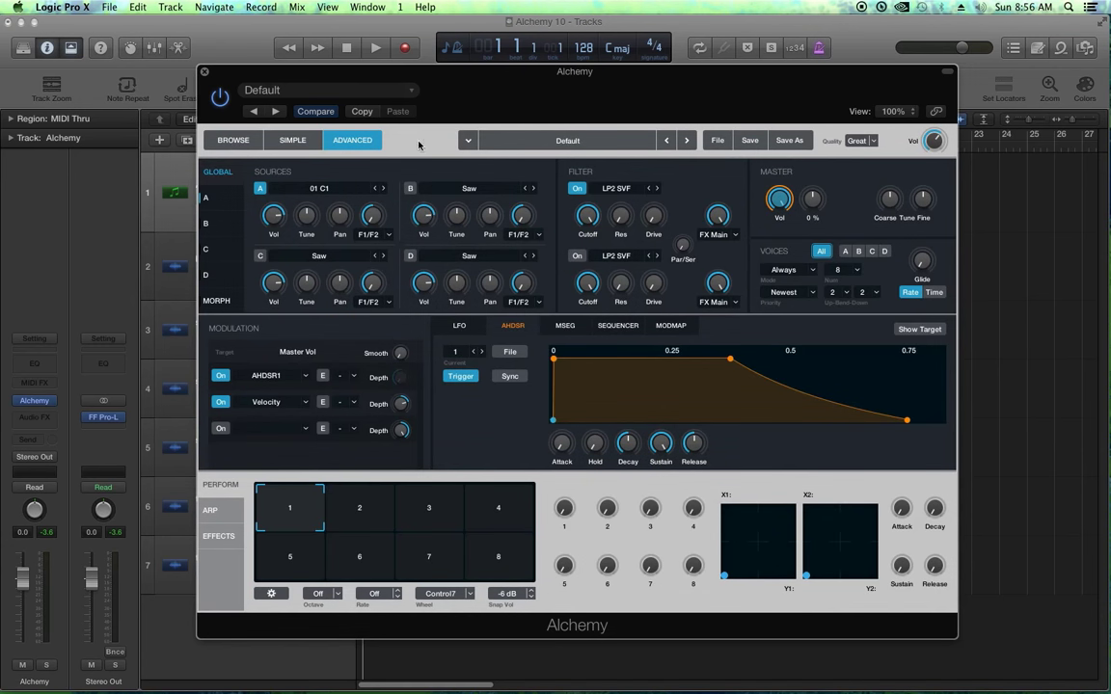
{"action": "left_click", "coordinate": [205, 193]}
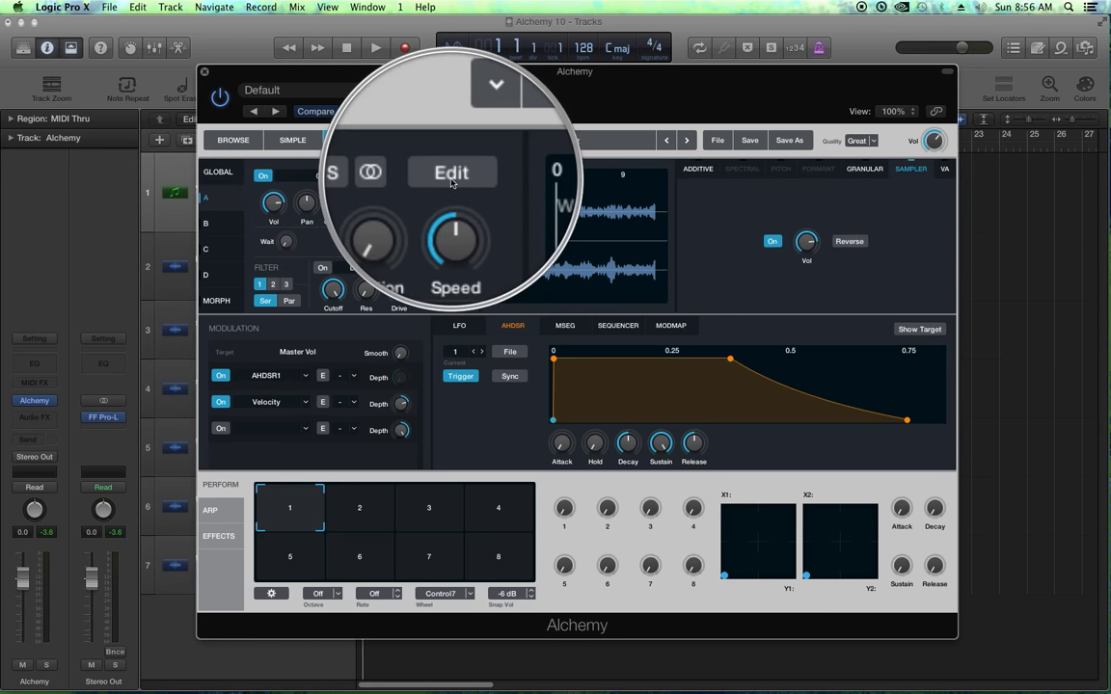
{"action": "left_click", "coordinate": [450, 175]}
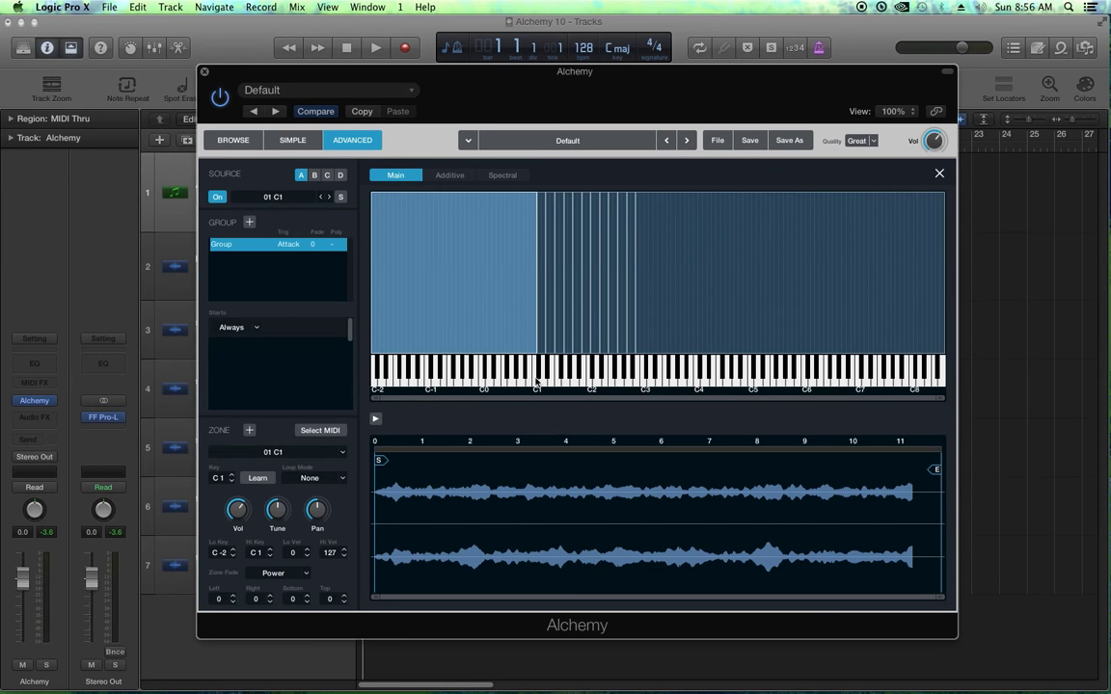
{"action": "left_click", "coordinate": [698, 378]}
{"action": "left_click", "coordinate": [214, 138]}
{"action": "left_click", "coordinate": [349, 141]}
{"action": "left_click", "coordinate": [940, 175]}
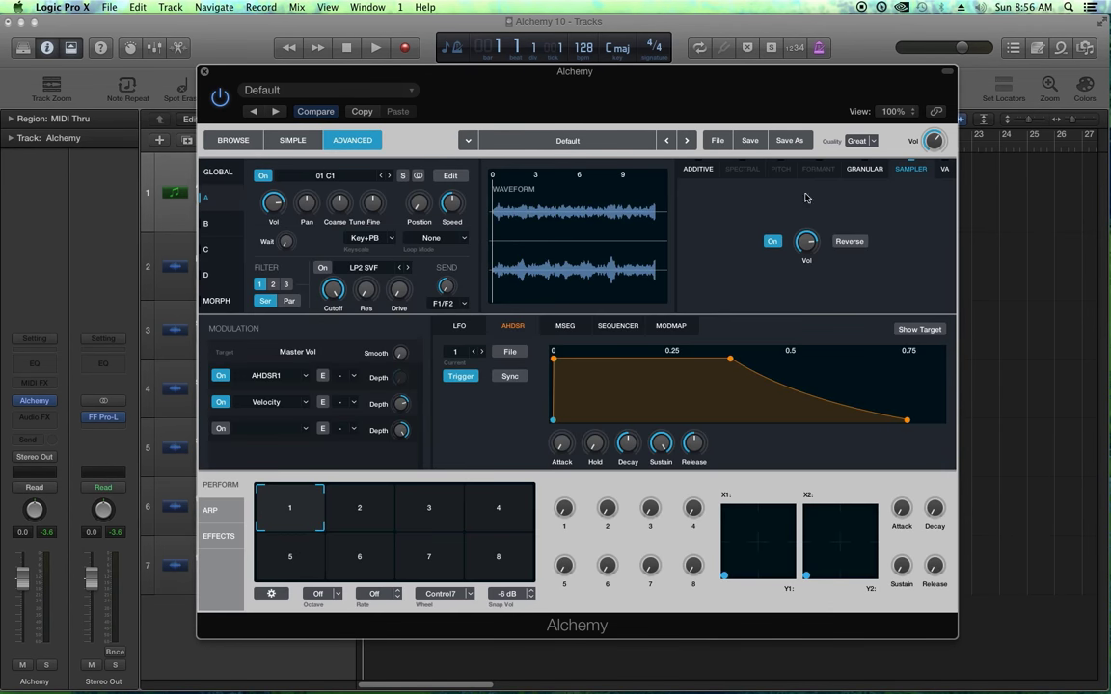
{"action": "left_click", "coordinate": [200, 174]}
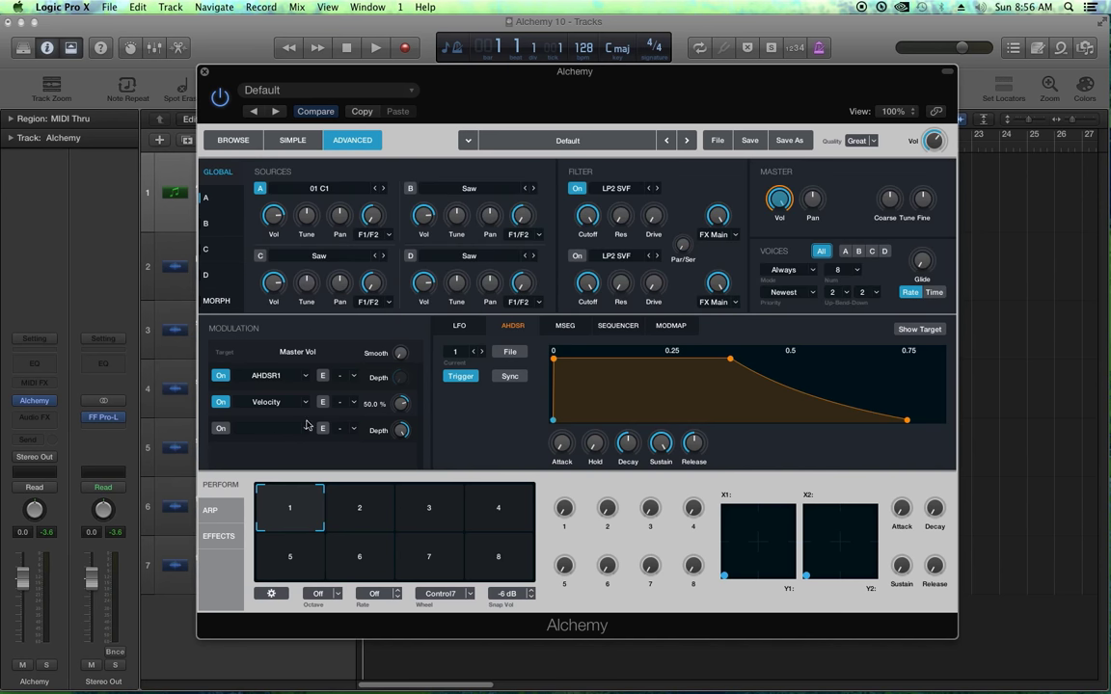
- Set the volume envelope release to 1.4 s and the attack to 0.027 s
{"action": "mouse_move", "coordinate": [696, 442]}
{"action": "left_mouse_down"}
{"action": "mouse_move", "coordinate": [696, 403]}
{"action": "mouse_move", "coordinate": [701, 440]}
{"action": "left_mouse_up"}
{"action": "mouse_move", "coordinate": [561, 445]}
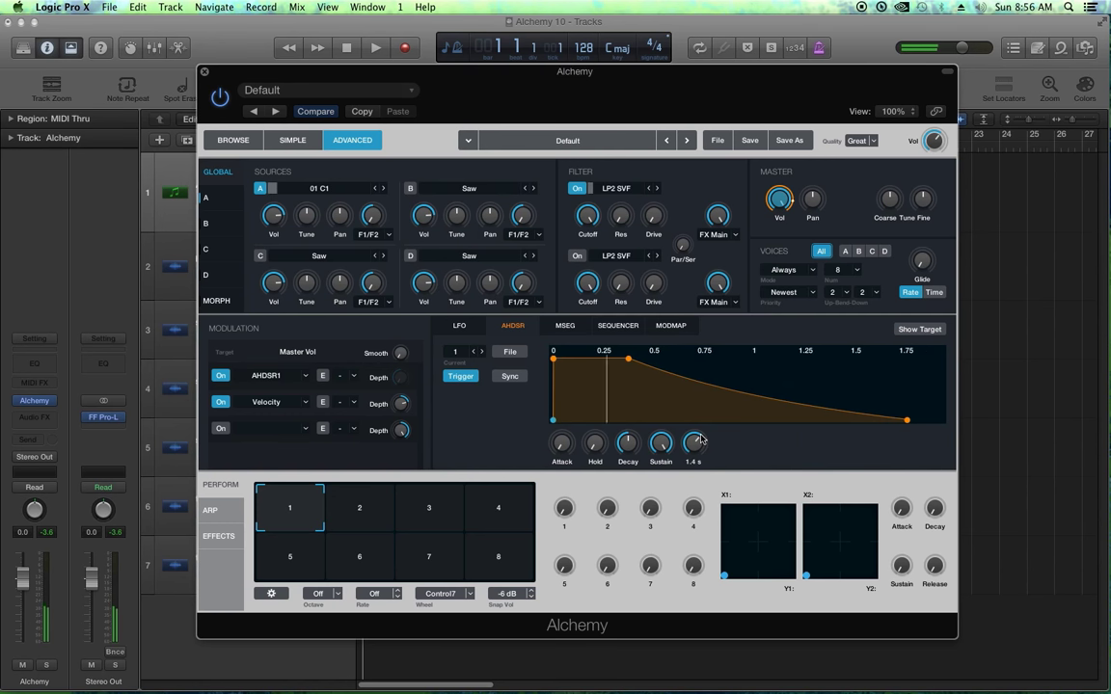
{"action": "left_click_drag", "start_coordinate": [561, 445], "coordinate": [569, 426]}
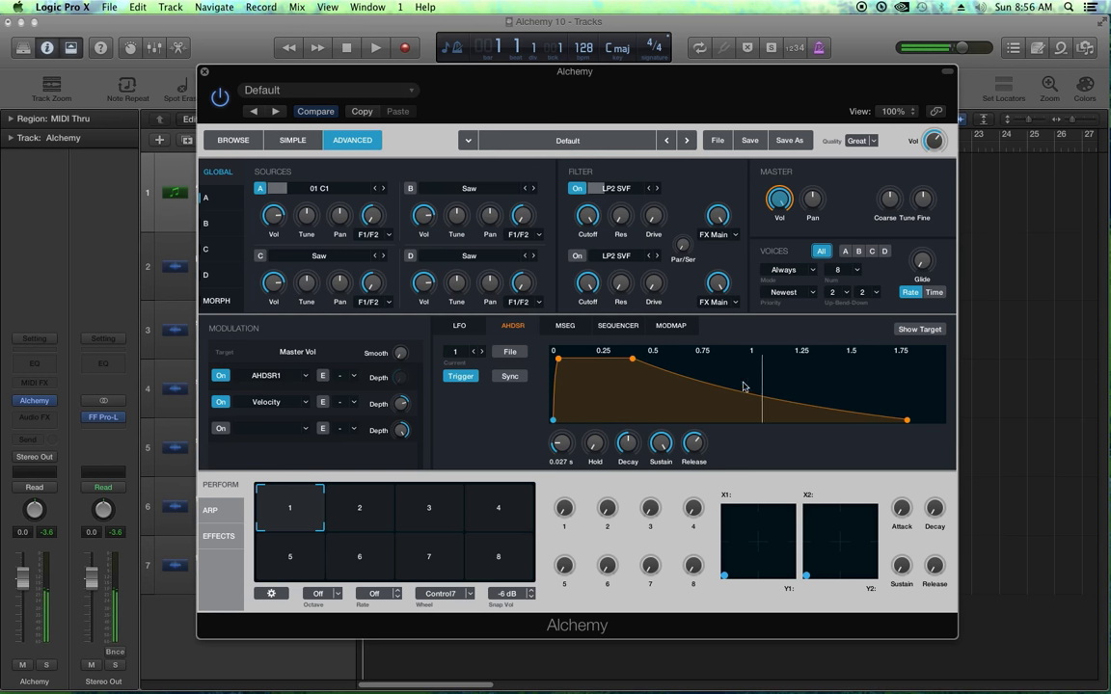
- Set the velocity modulation depth to 22%
{"action": "mouse_move", "coordinate": [776, 204]}
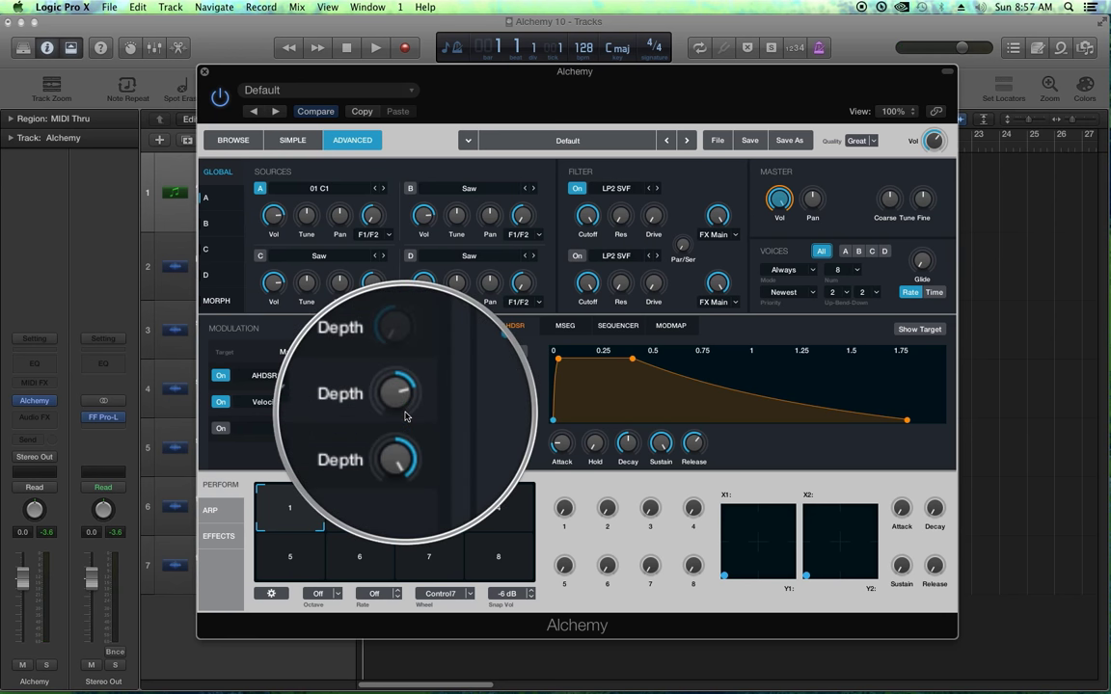
{"action": "left_click_drag", "start_coordinate": [405, 415], "coordinate": [405, 433]}
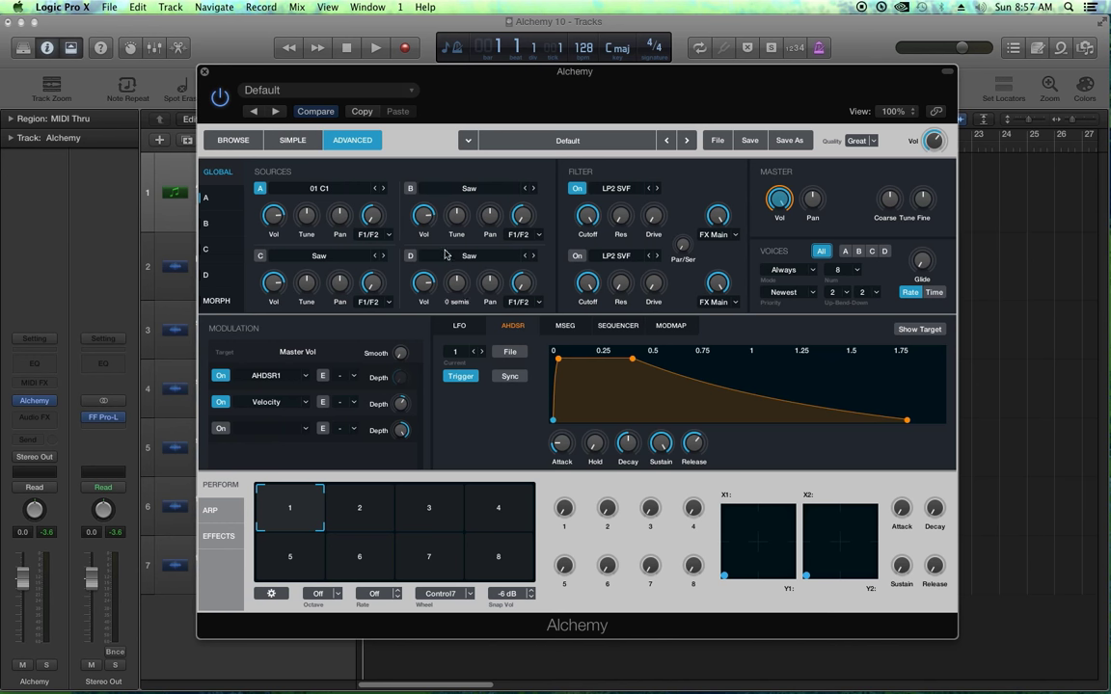
{"action": "left_click_drag", "start_coordinate": [405, 421], "coordinate": [392, 408]}
- Open source A's zone editor and add every zone up to the wide C3–C8 zone to the selection
{"action": "left_click", "coordinate": [205, 197]}
{"action": "left_click", "coordinate": [450, 176]}
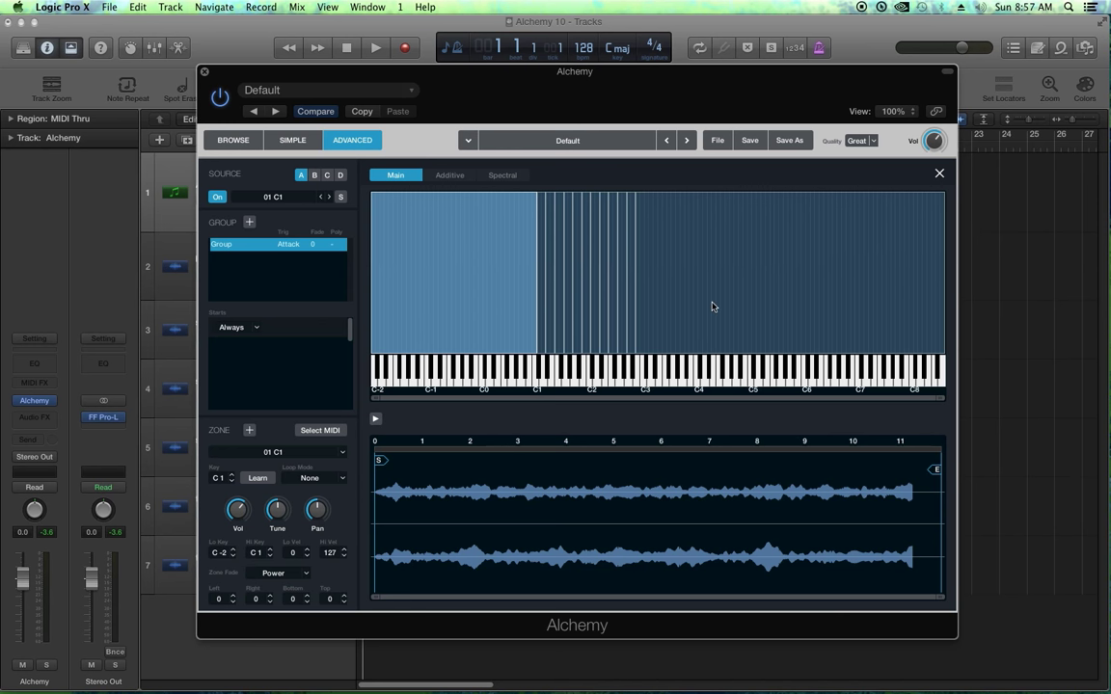
{"action": "left_click", "coordinate": [543, 321], "text": "shift"}
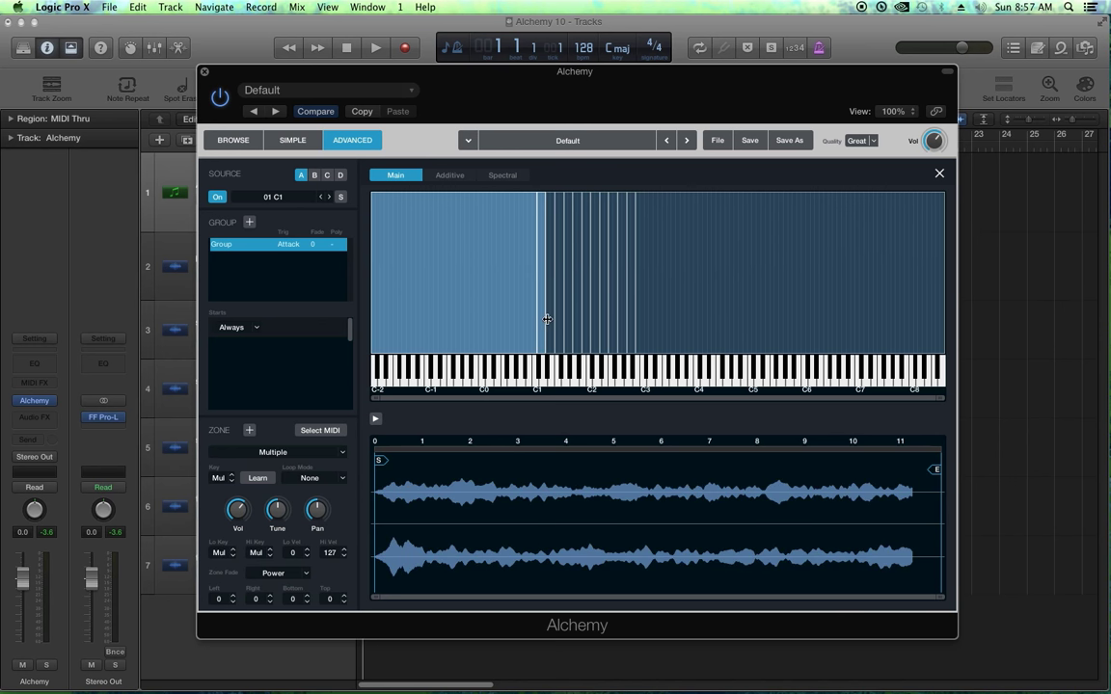
{"action": "left_click", "coordinate": [549, 319], "text": "shift"}
{"action": "left_click", "coordinate": [561, 321], "text": "shift"}
{"action": "left_click", "coordinate": [576, 325], "text": "shift"}
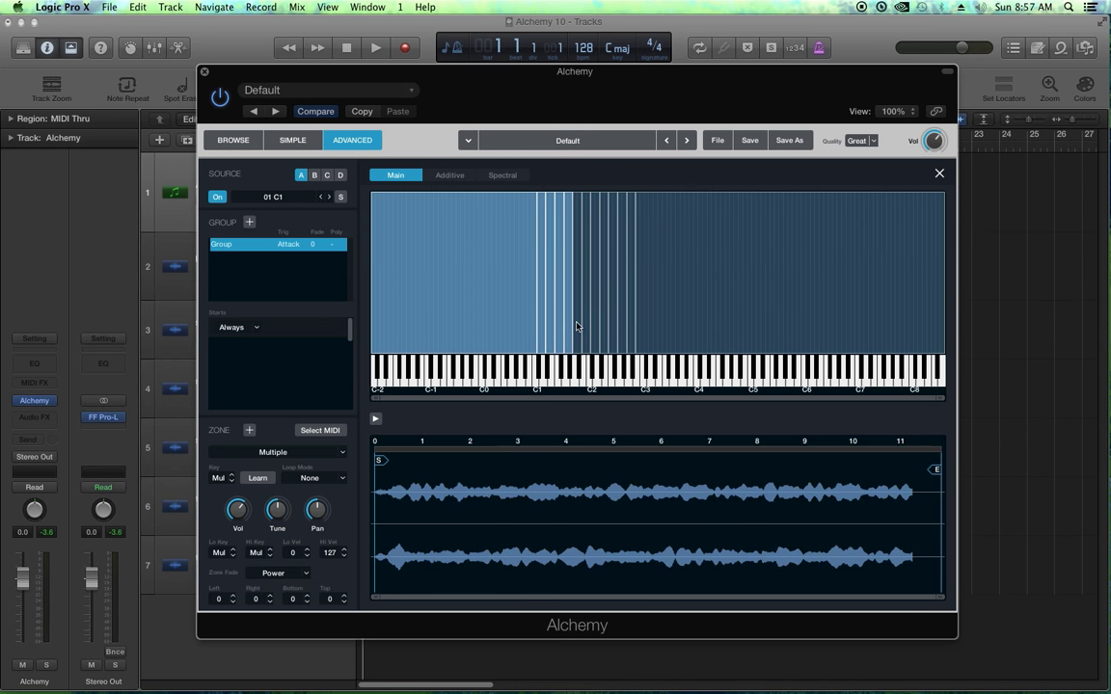
{"action": "left_click", "coordinate": [583, 328], "text": "shift"}
{"action": "left_click", "coordinate": [589, 325], "text": "shift"}
{"action": "left_click", "coordinate": [596, 325], "text": "shift"}
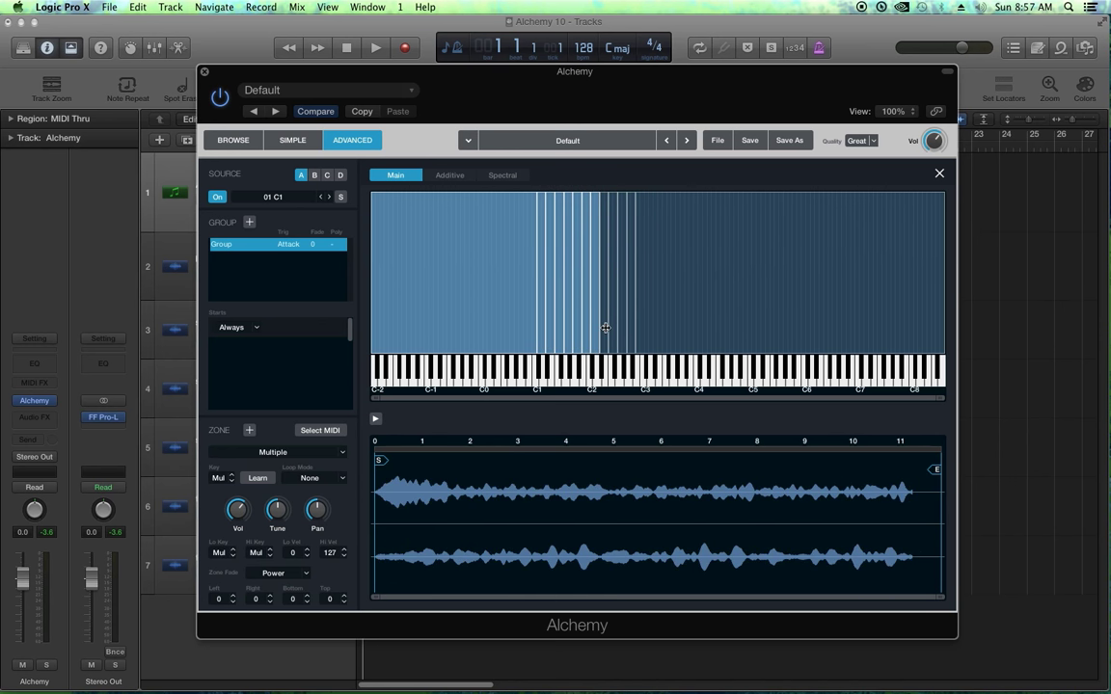
{"action": "left_click", "coordinate": [603, 328], "text": "shift"}
{"action": "left_click", "coordinate": [618, 331], "text": "shift"}
{"action": "left_click", "coordinate": [624, 330], "text": "shift"}
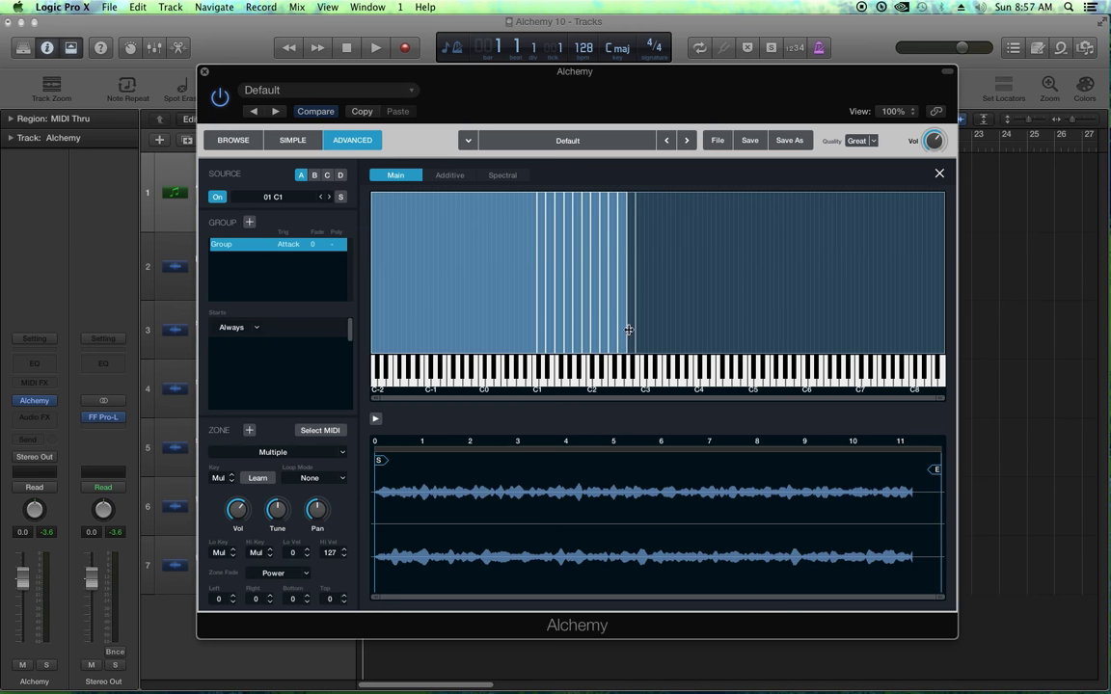
{"action": "left_click", "coordinate": [633, 330], "text": "shift"}
{"action": "left_click", "coordinate": [663, 331], "text": "shift"}
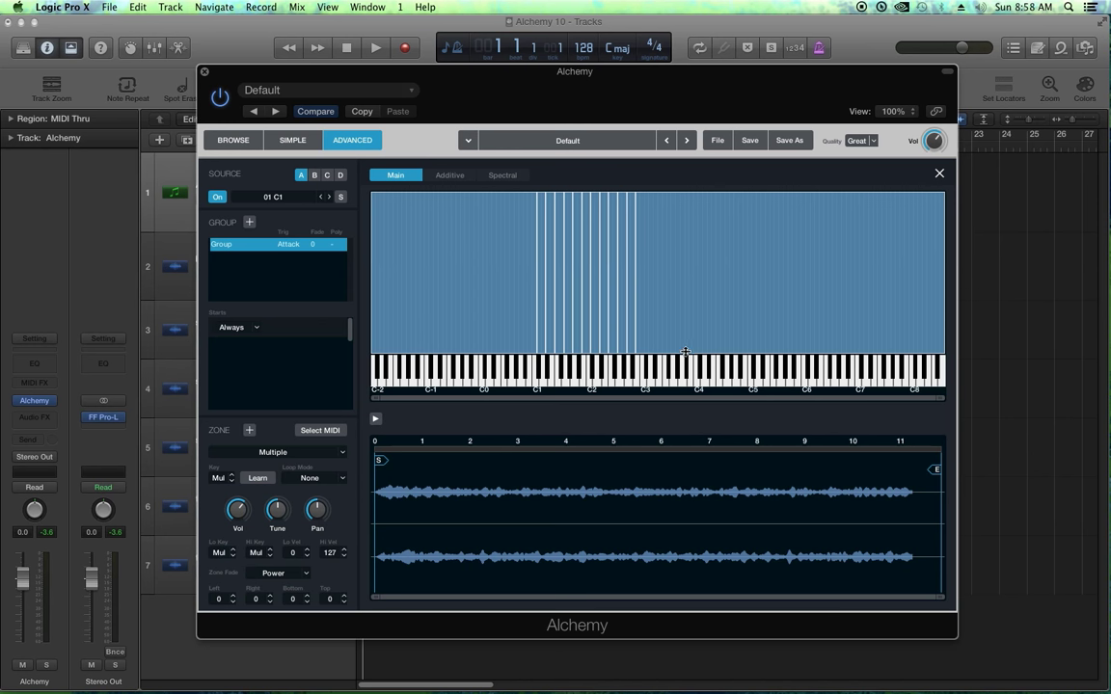
- Set the selected zones' velocity range to 80–127 and check the top 13 C3 zone
{"action": "left_click_drag", "start_coordinate": [686, 353], "coordinate": [673, 265]}
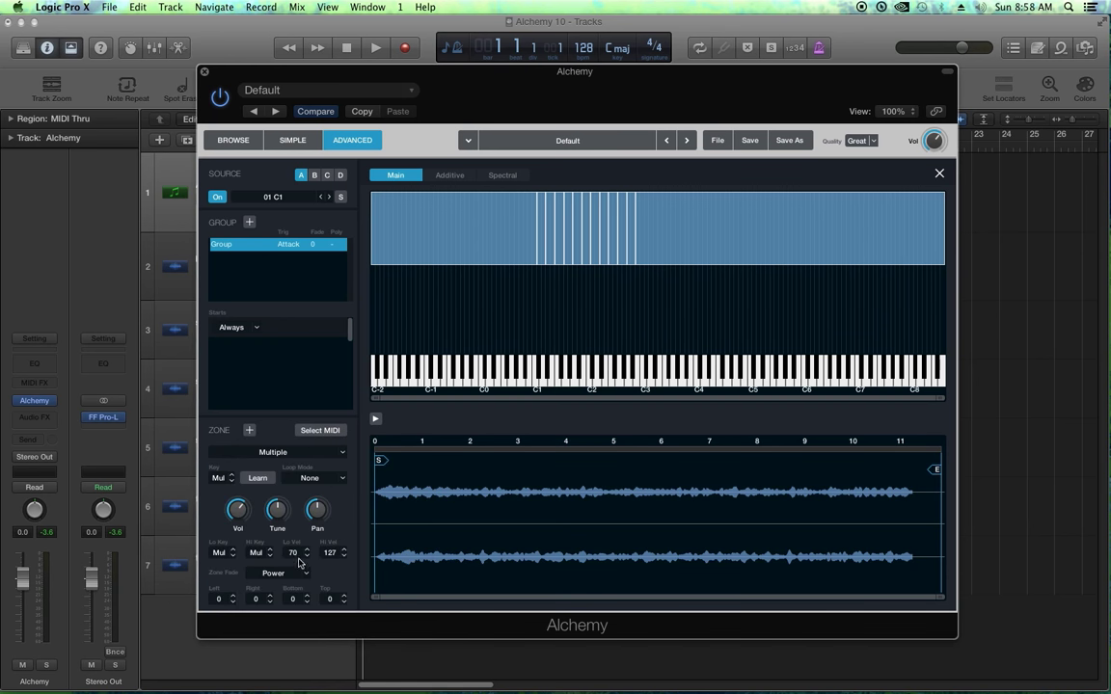
{"action": "left_click_drag", "start_coordinate": [662, 192], "coordinate": [595, 205]}
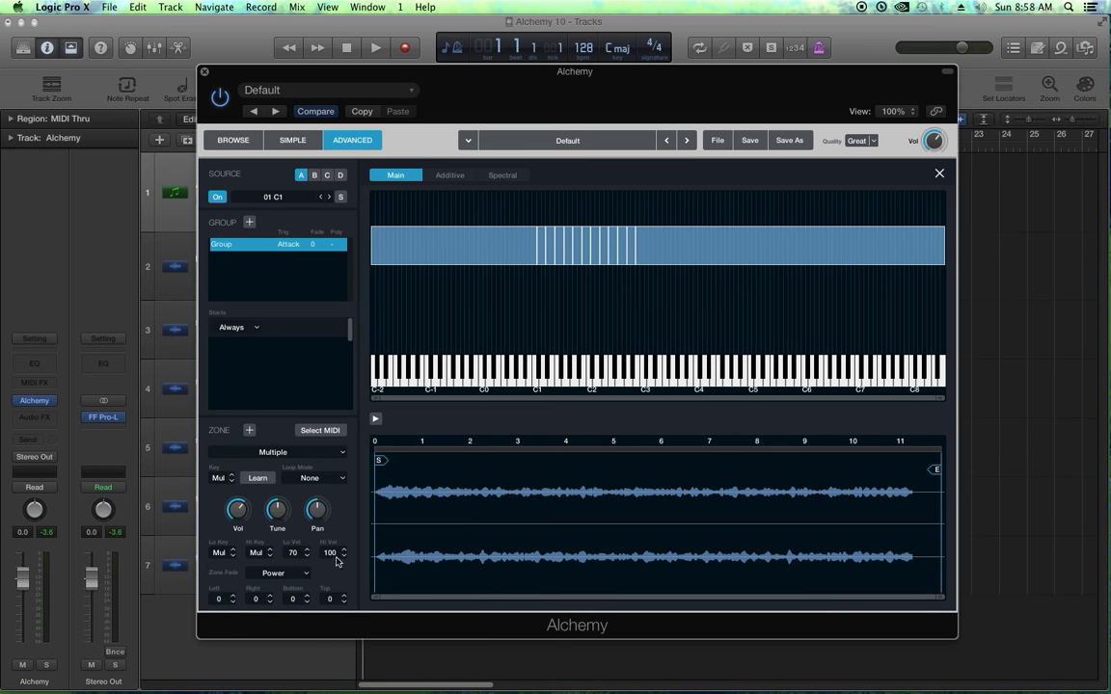
{"action": "left_click_drag", "start_coordinate": [652, 227], "coordinate": [643, 160]}
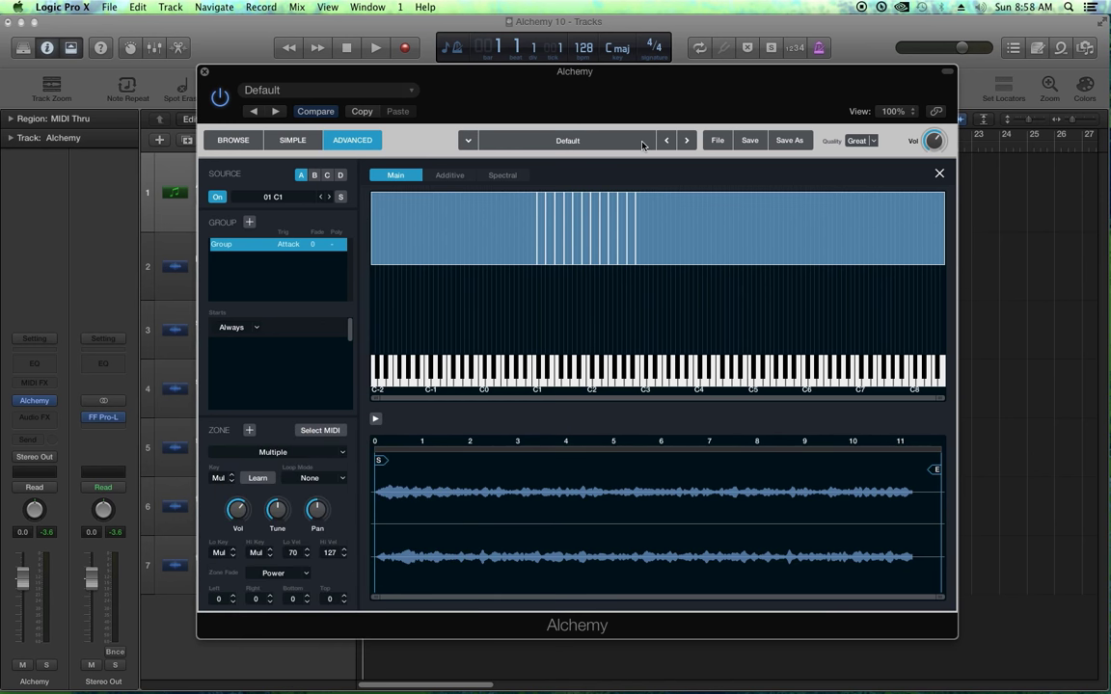
{"action": "left_click_drag", "start_coordinate": [672, 263], "coordinate": [675, 250]}
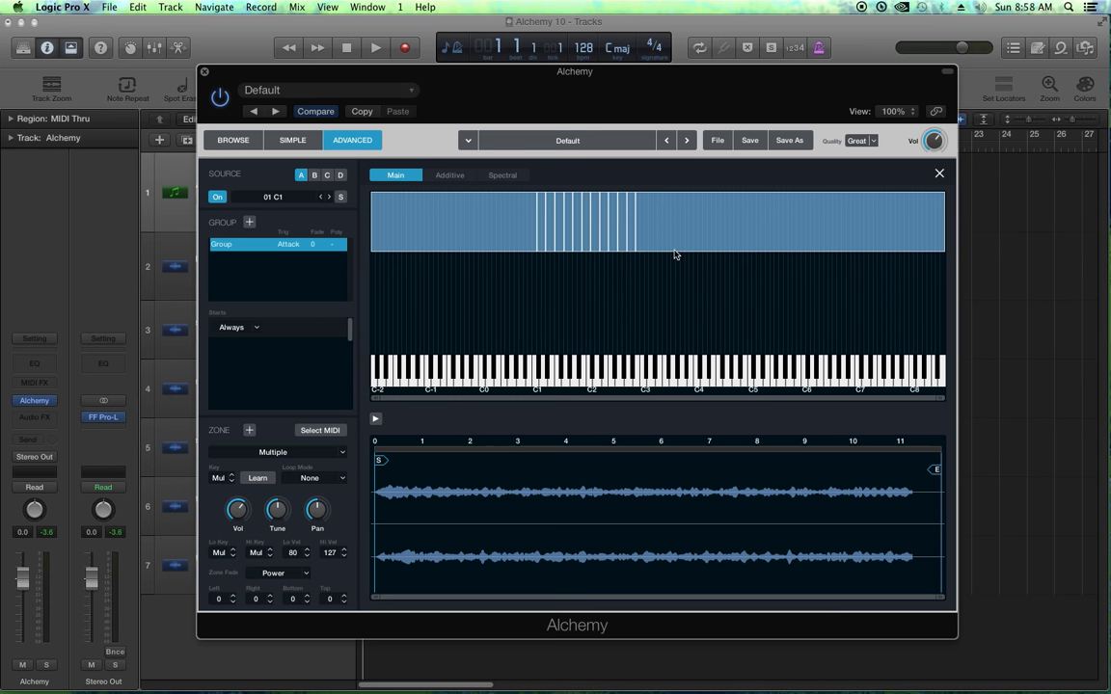
{"action": "left_click", "coordinate": [572, 322]}
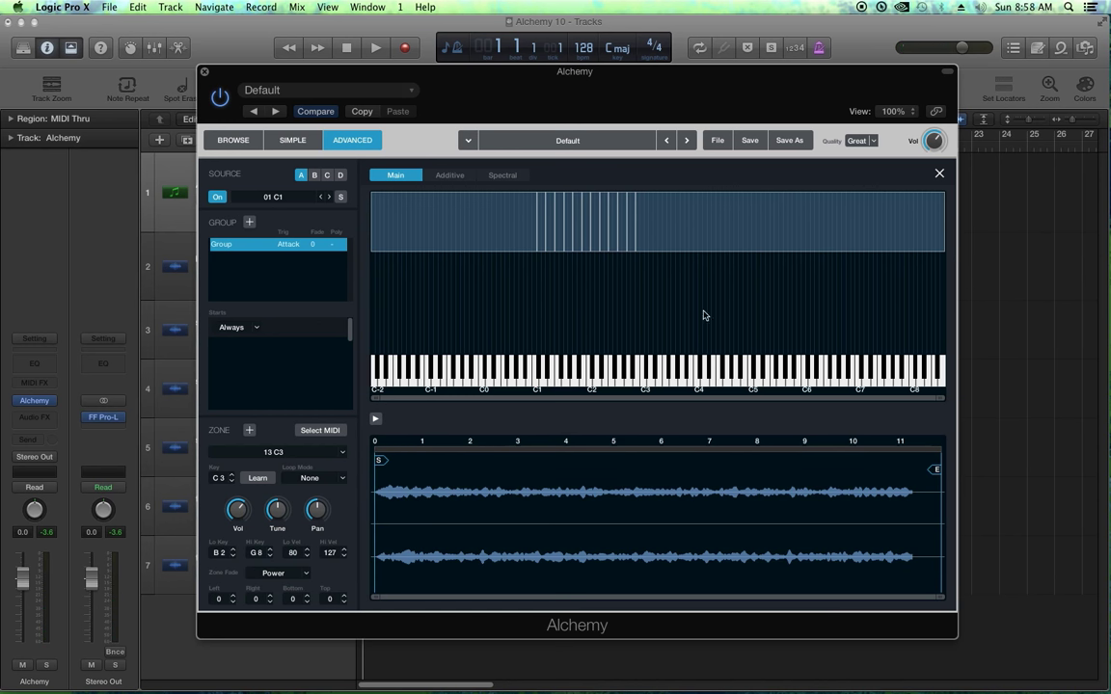
- Rename source A's first sample group to 'hi group'
{"action": "left_click", "coordinate": [270, 198]}
{"action": "left_click", "coordinate": [449, 271]}
{"action": "double_click", "coordinate": [222, 246]}
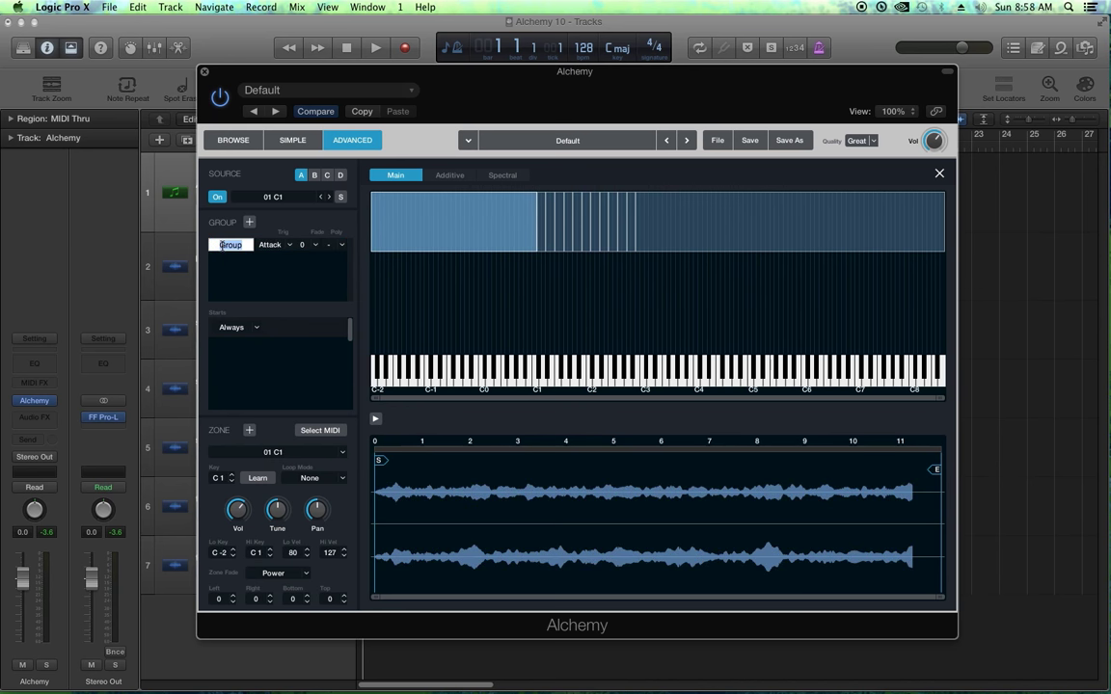
{"action": "type", "text": "hi group"}
{"action": "key", "text": "Return"}
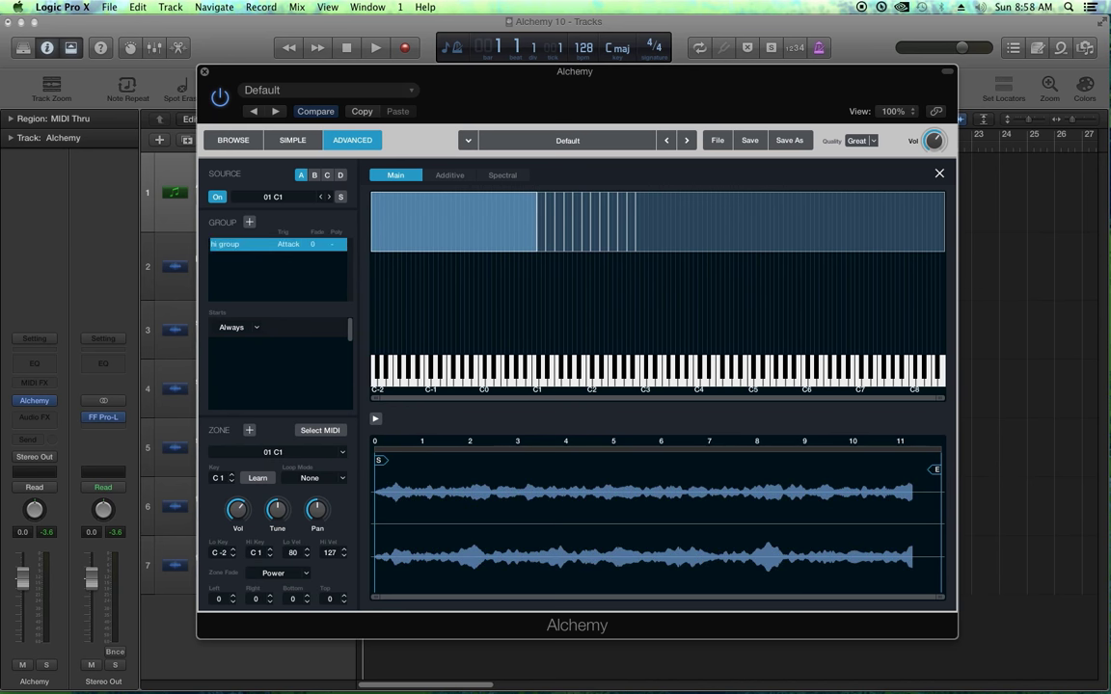
{"action": "left_click", "coordinate": [249, 221]}
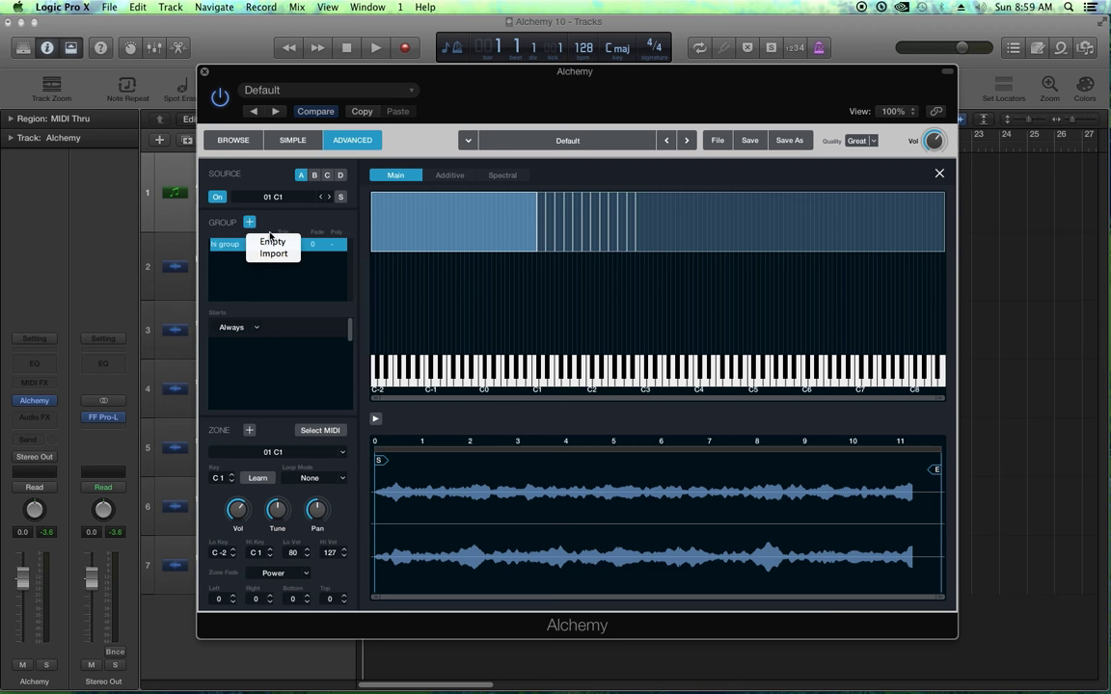
- Preview the Crystalline Pad lo velocity samples and import all 13 as a new group
{"action": "left_click", "coordinate": [273, 255]}
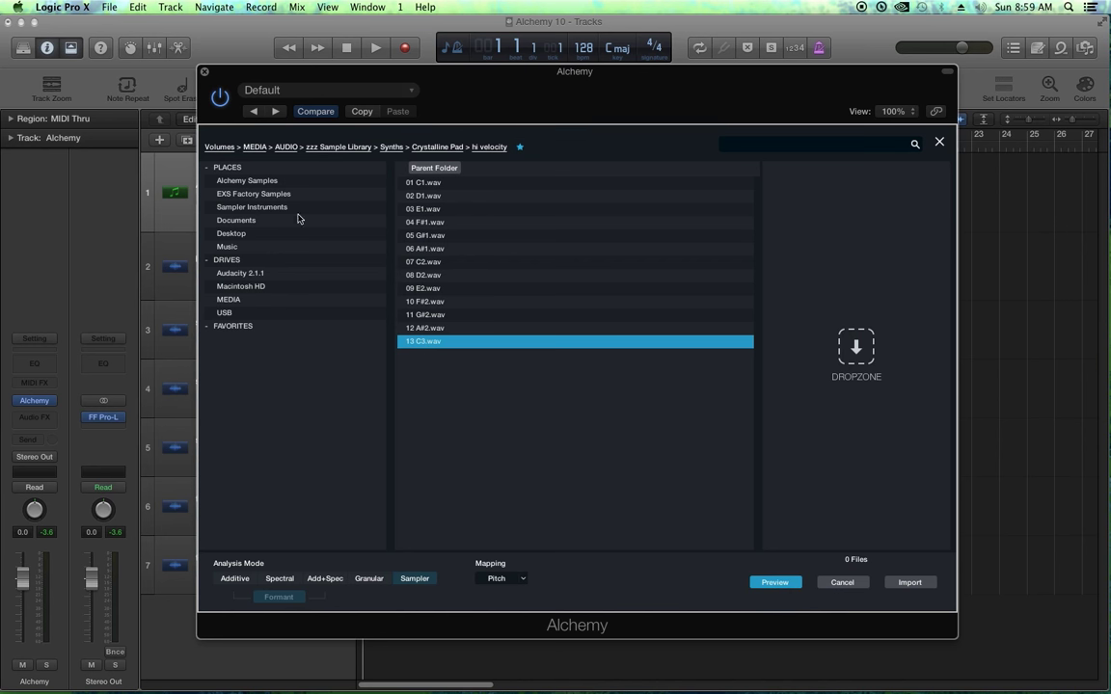
{"action": "left_click", "coordinate": [450, 149]}
{"action": "double_click", "coordinate": [426, 193]}
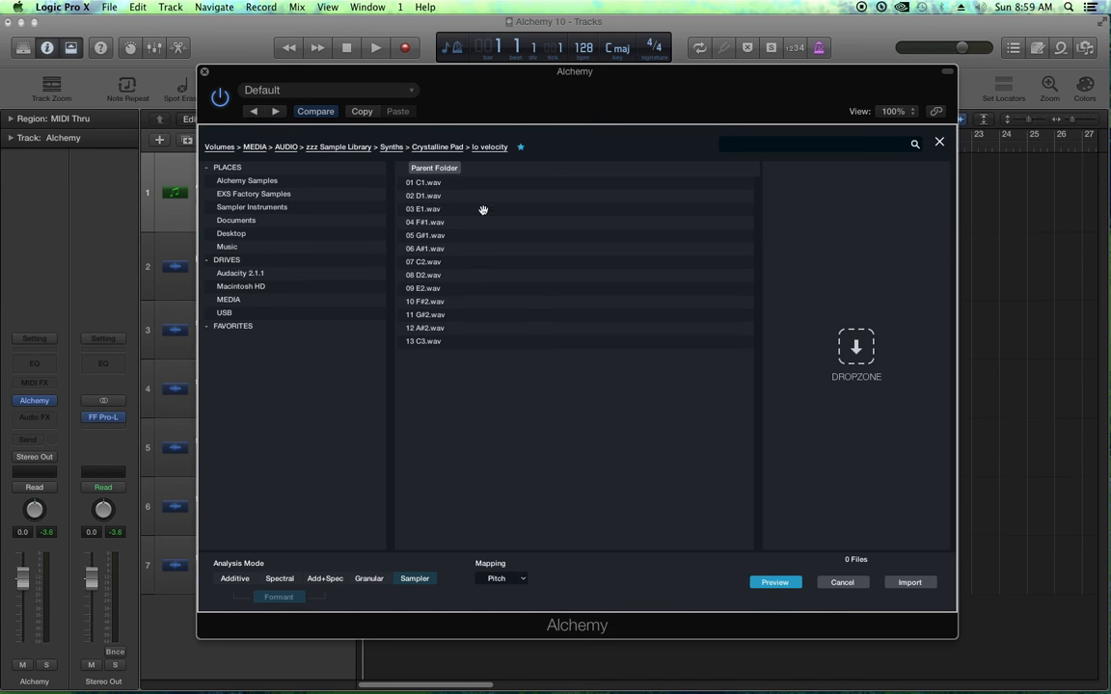
{"action": "left_click", "coordinate": [429, 184]}
{"action": "left_click", "coordinate": [431, 235]}
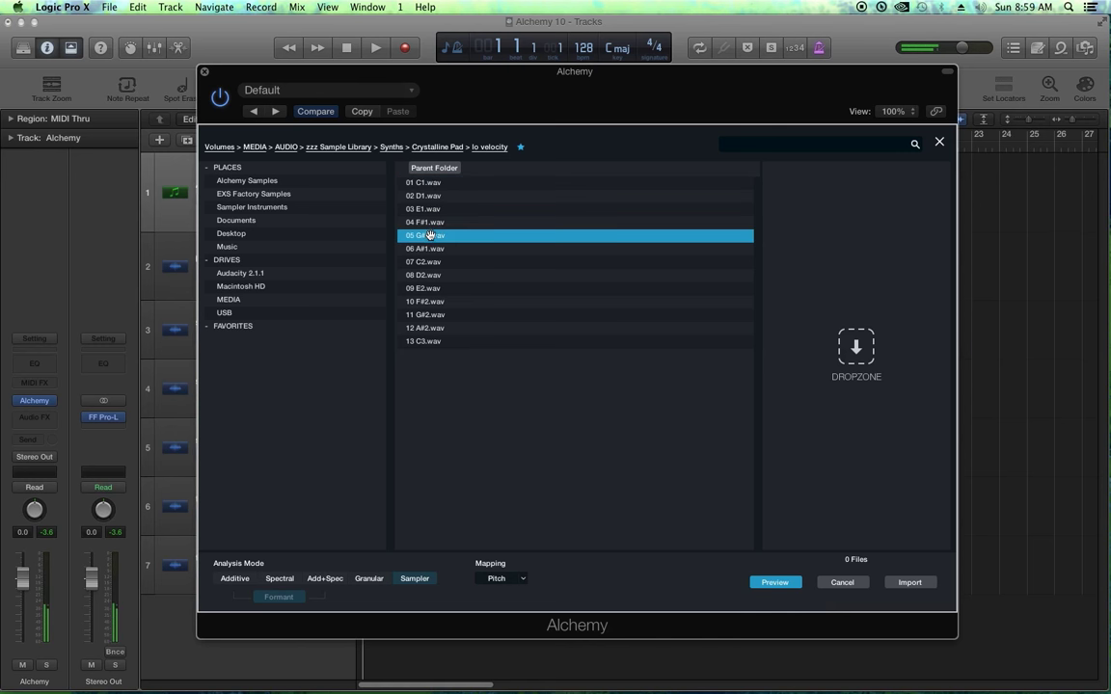
{"action": "left_click", "coordinate": [425, 288]}
{"action": "left_click", "coordinate": [424, 342]}
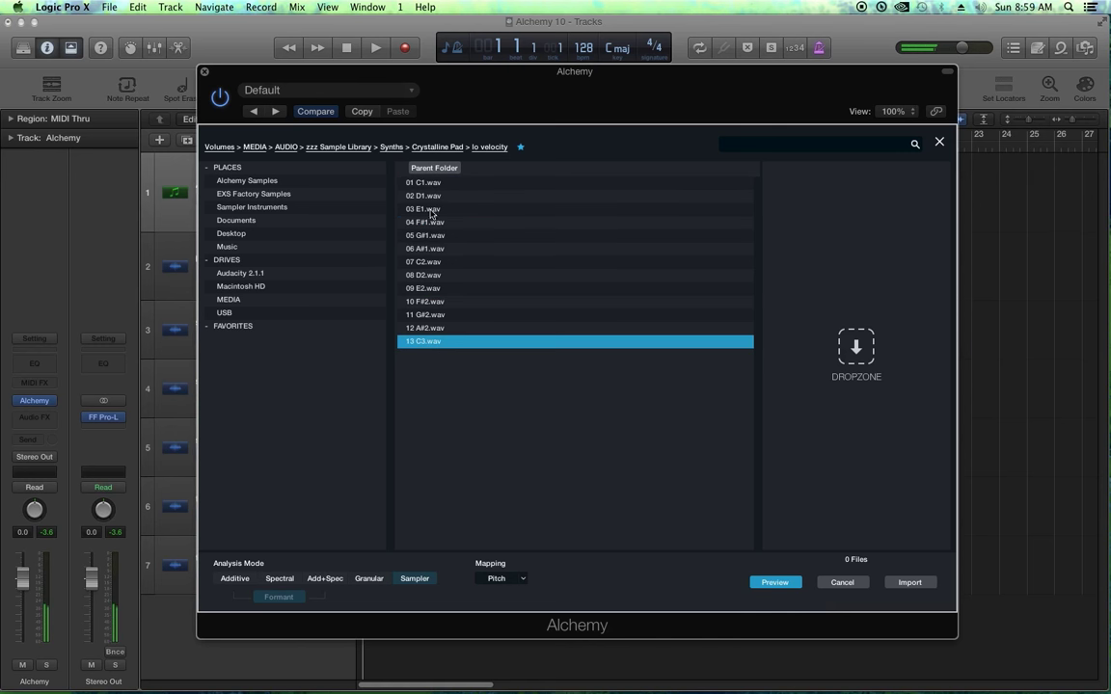
{"action": "left_click", "coordinate": [397, 182], "text": "shift"}
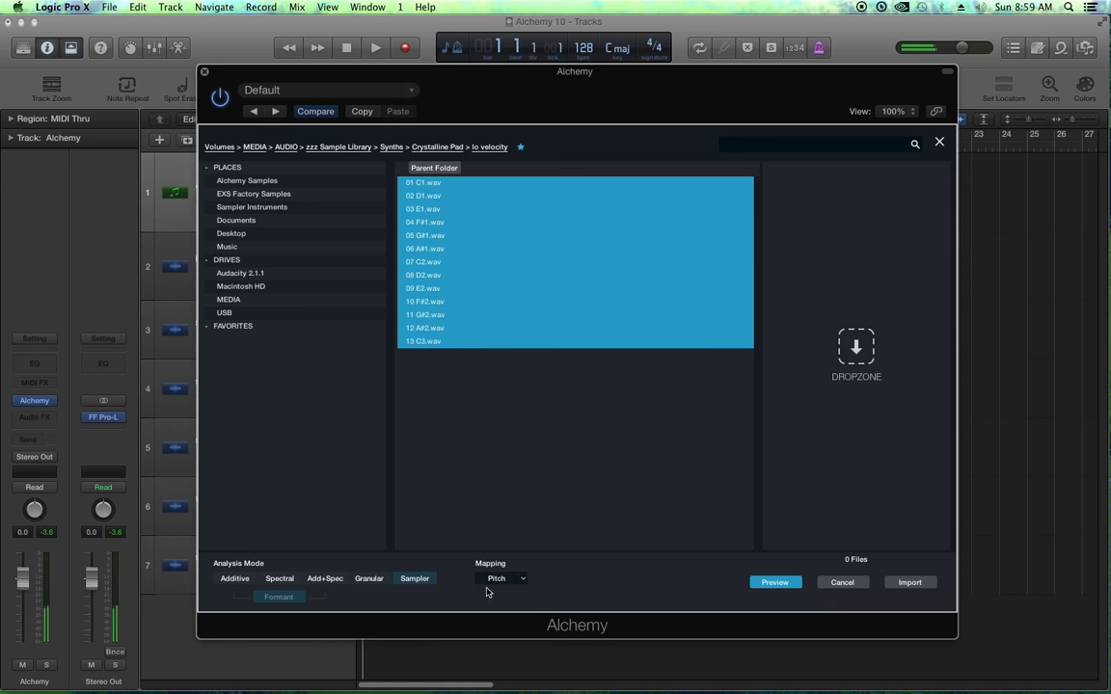
{"action": "left_click", "coordinate": [914, 583]}
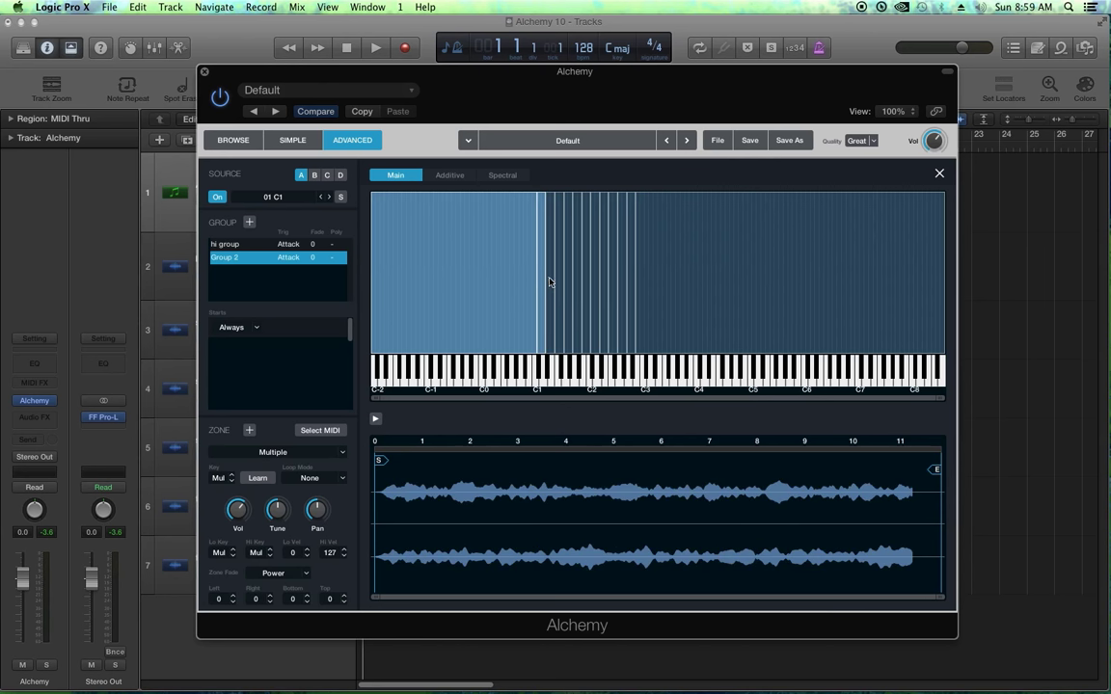
- Select all Group 2 zones from C1 to the top C3 zone and lower Hi Vel to 79
{"action": "left_click", "coordinate": [558, 287], "text": "shift"}
{"action": "left_click", "coordinate": [571, 288], "text": "shift"}
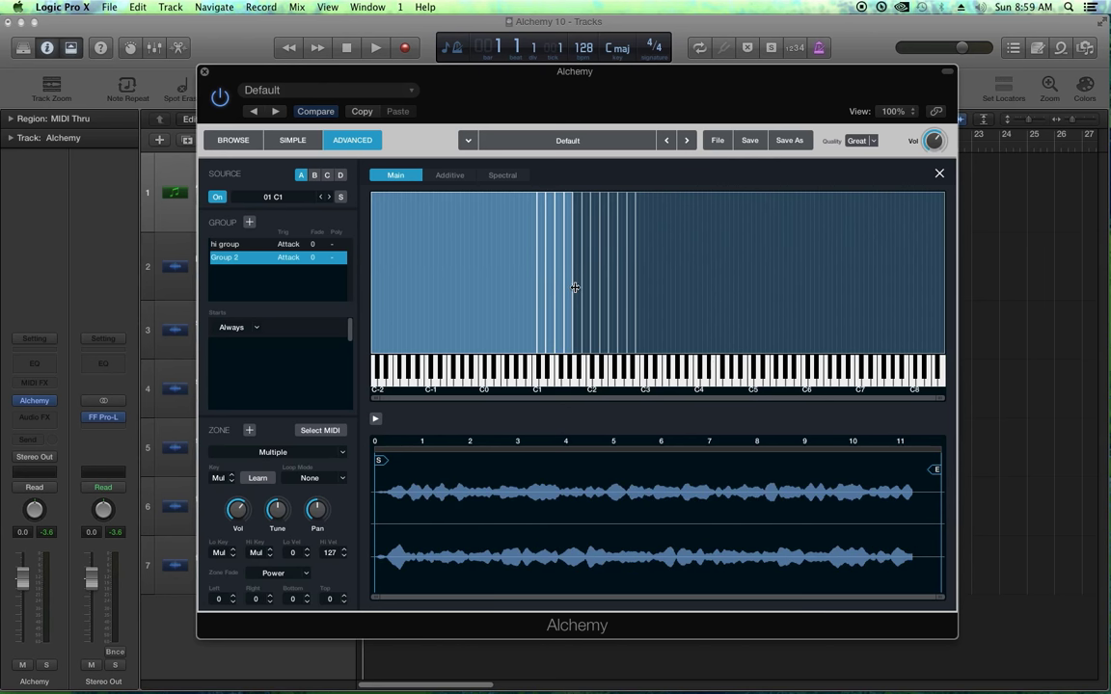
{"action": "left_click", "coordinate": [580, 290], "text": "shift"}
{"action": "left_click", "coordinate": [589, 291], "text": "shift"}
{"action": "left_click", "coordinate": [598, 292], "text": "shift"}
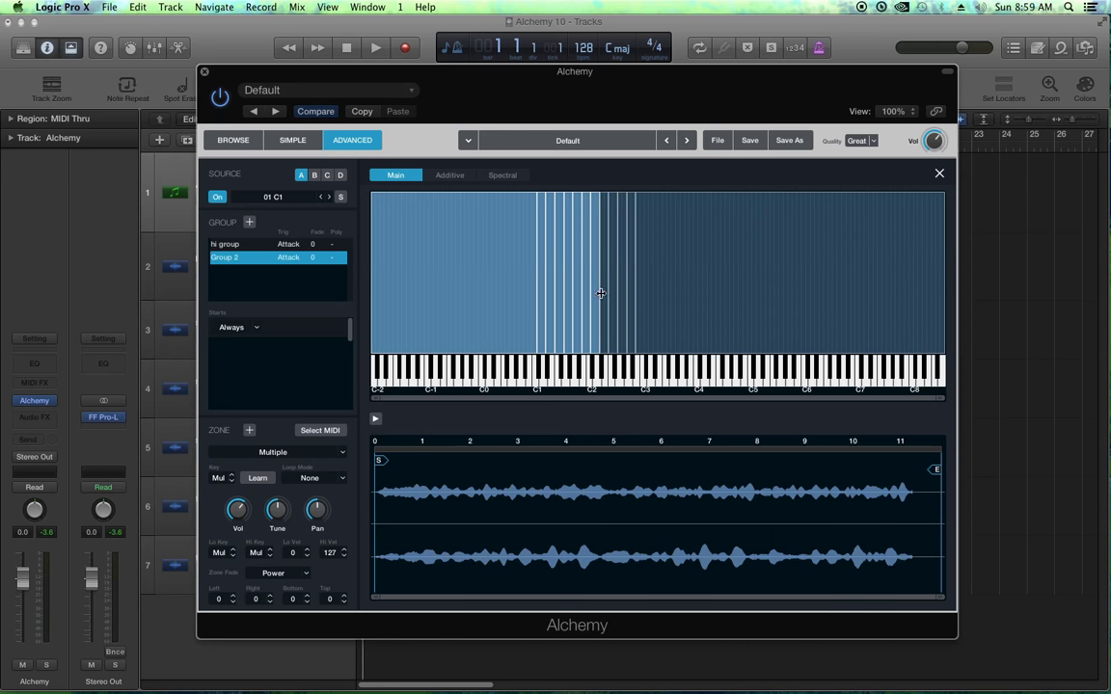
{"action": "left_click", "coordinate": [606, 293], "text": "shift"}
{"action": "left_click", "coordinate": [619, 301], "text": "shift"}
{"action": "left_click", "coordinate": [625, 294], "text": "shift"}
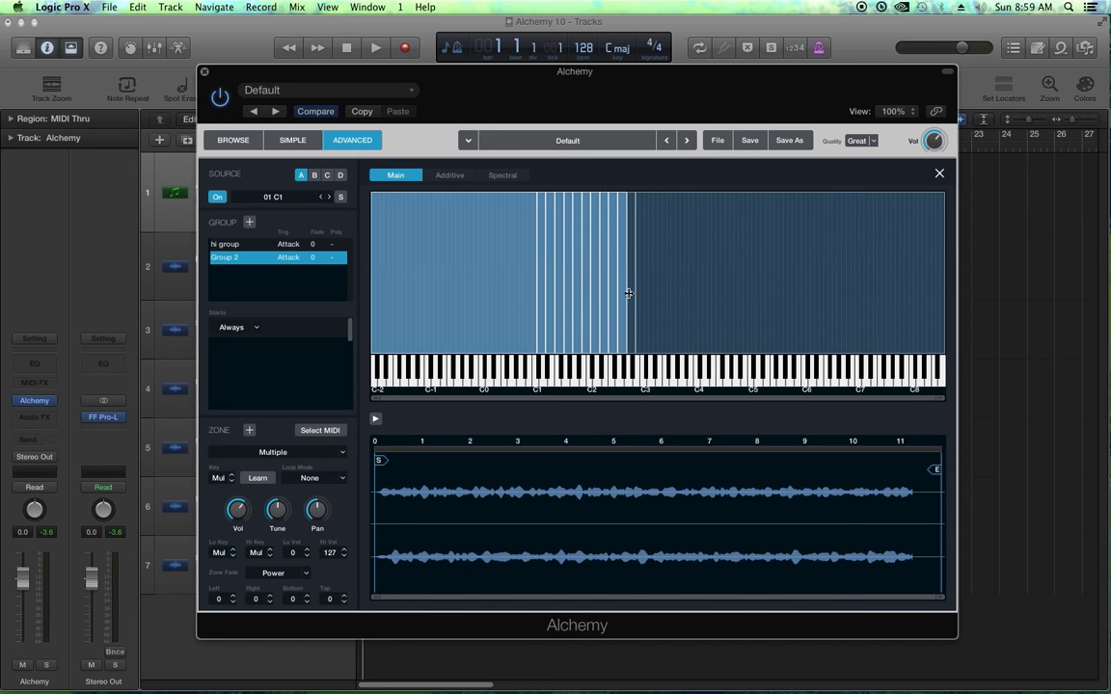
{"action": "left_click", "coordinate": [632, 294], "text": "shift"}
{"action": "left_click", "coordinate": [646, 289], "text": "shift"}
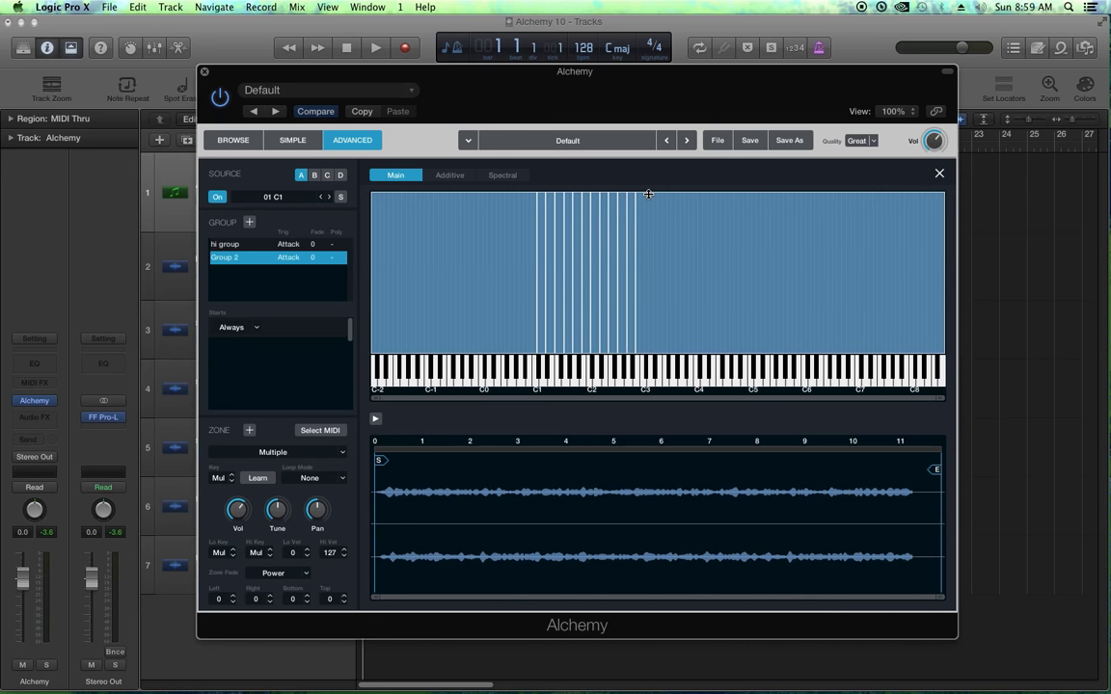
{"action": "left_click_drag", "start_coordinate": [648, 194], "coordinate": [667, 258]}
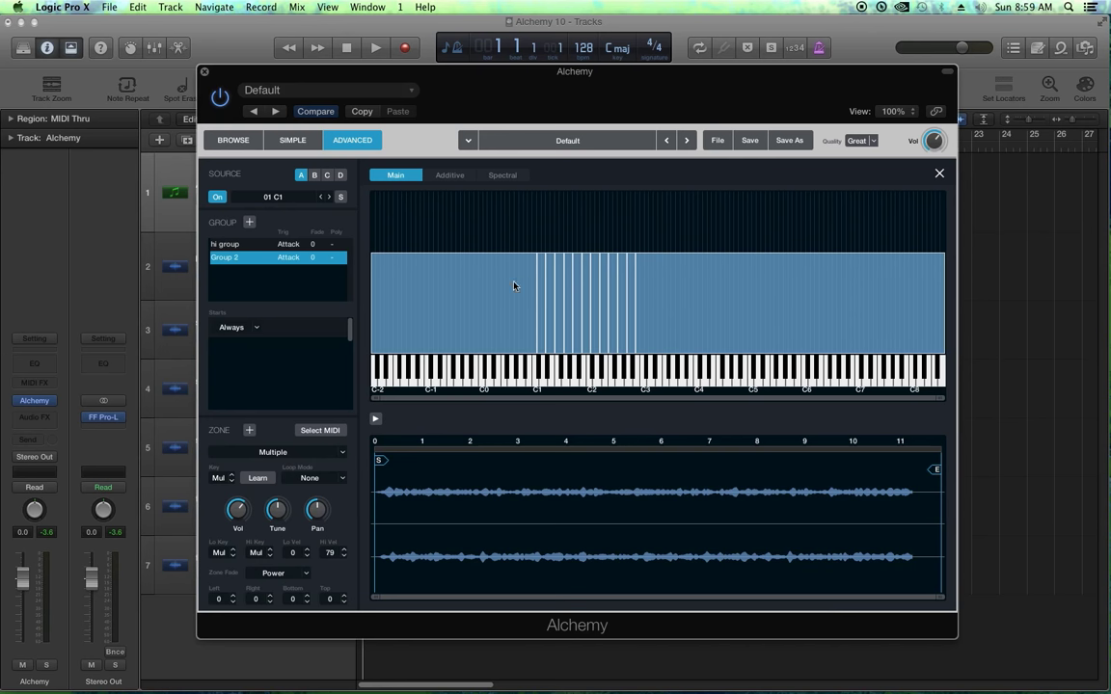
- Rename Group 2 to 'low group'
{"action": "left_click", "coordinate": [214, 244]}
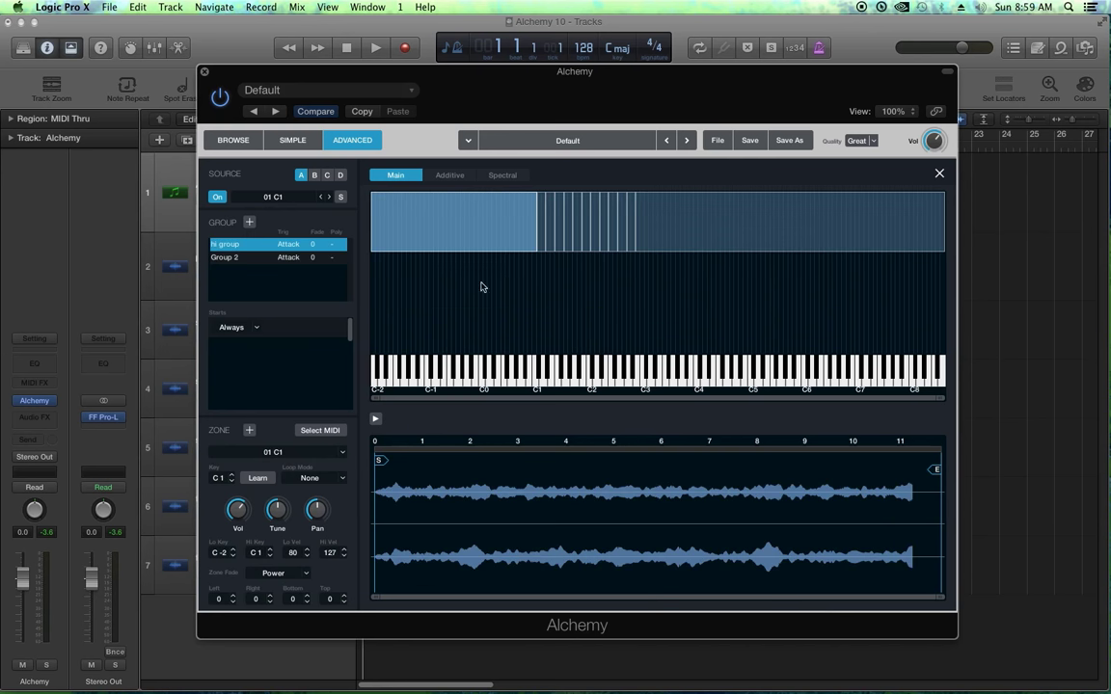
{"action": "double_click", "coordinate": [229, 257]}
{"action": "type", "text": "low"}
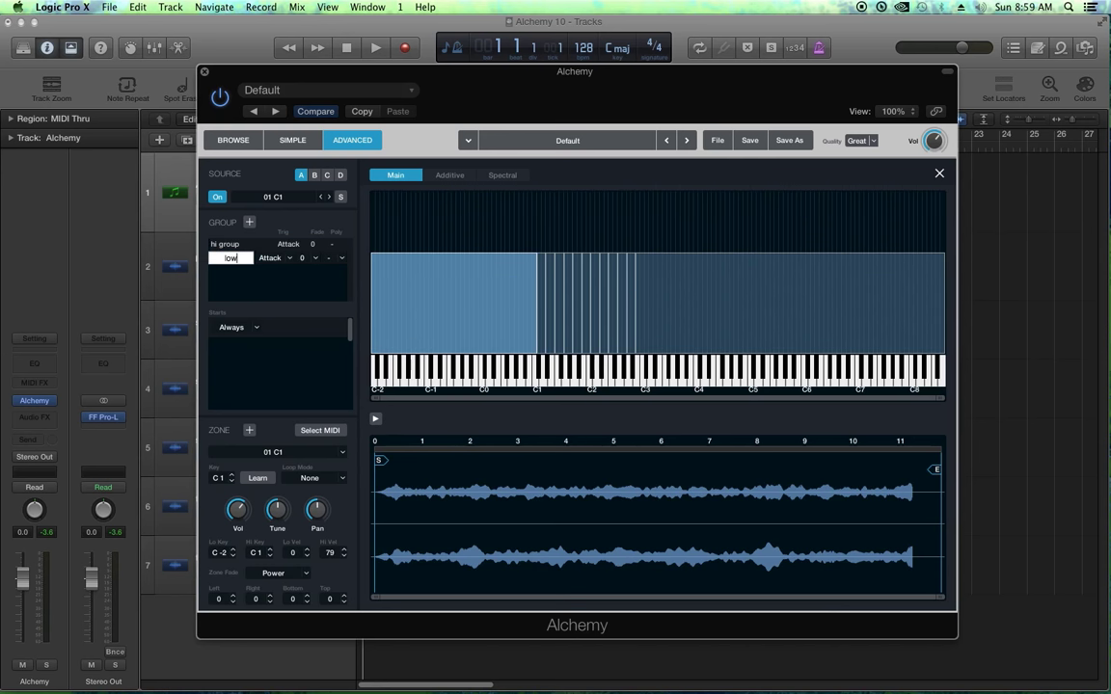
{"action": "type", "text": " group"}
{"action": "key", "text": "Return"}
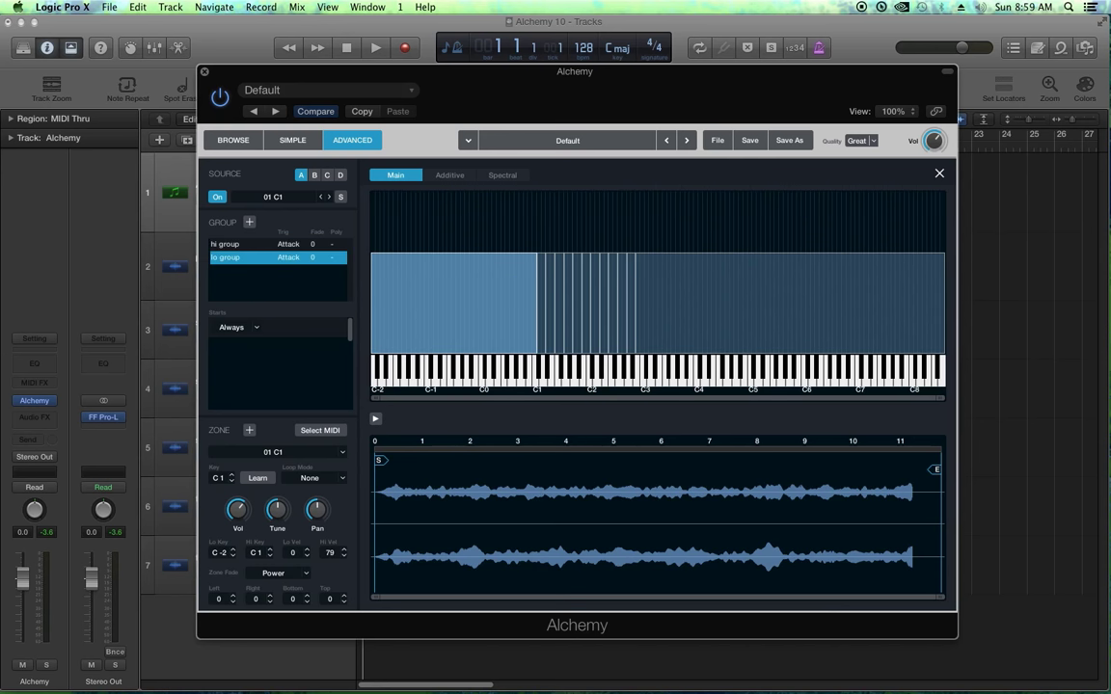
- Switch between hi group and lo group to compare their velocity zones
{"action": "left_click", "coordinate": [214, 244]}
{"action": "left_click", "coordinate": [227, 259]}
{"action": "left_click", "coordinate": [225, 247]}
{"action": "left_click", "coordinate": [224, 258]}
{"action": "left_click", "coordinate": [217, 244]}
{"action": "left_click", "coordinate": [218, 257]}
{"action": "left_click", "coordinate": [224, 247]}
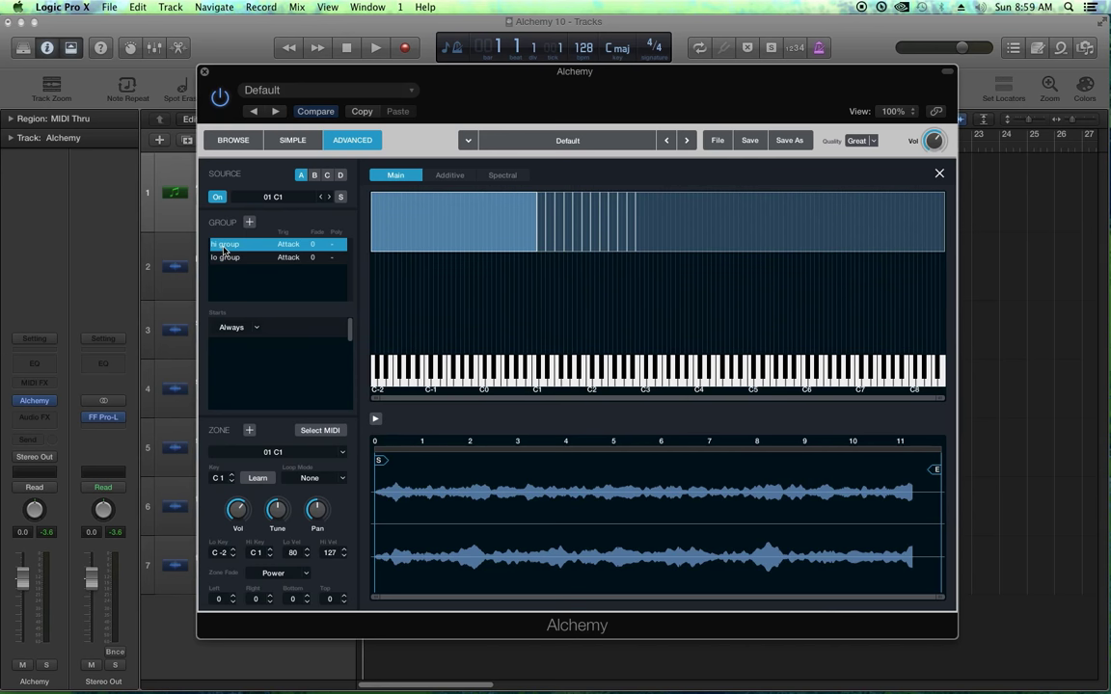
{"action": "left_click", "coordinate": [220, 258]}
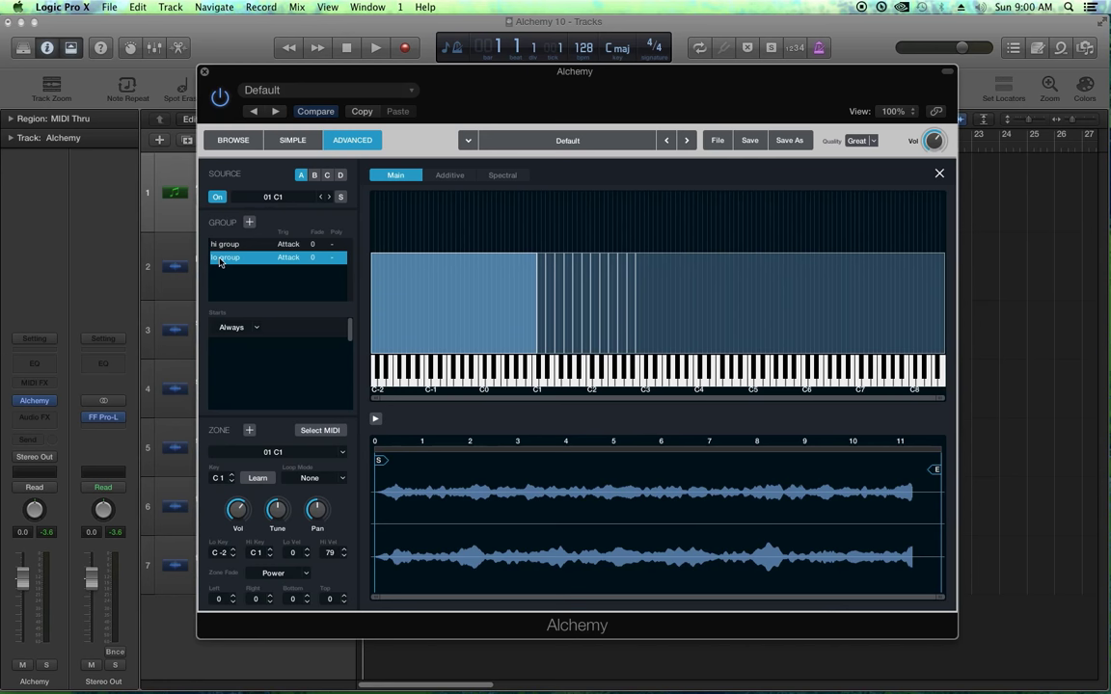
{"action": "left_click", "coordinate": [221, 247]}
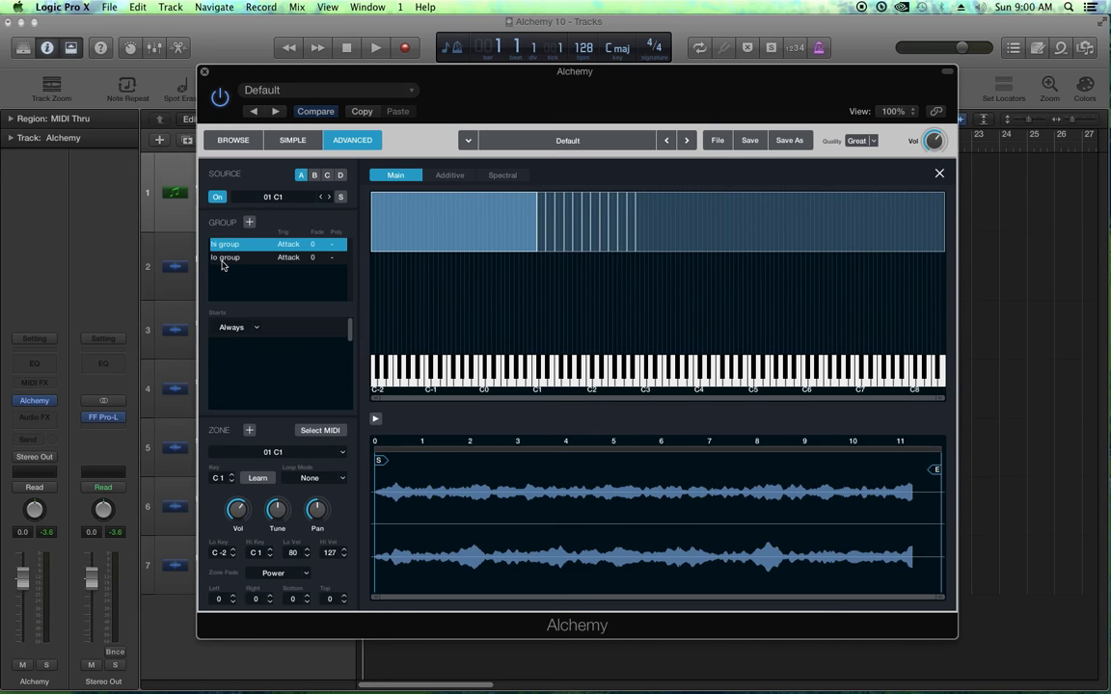
{"action": "left_click", "coordinate": [226, 258]}
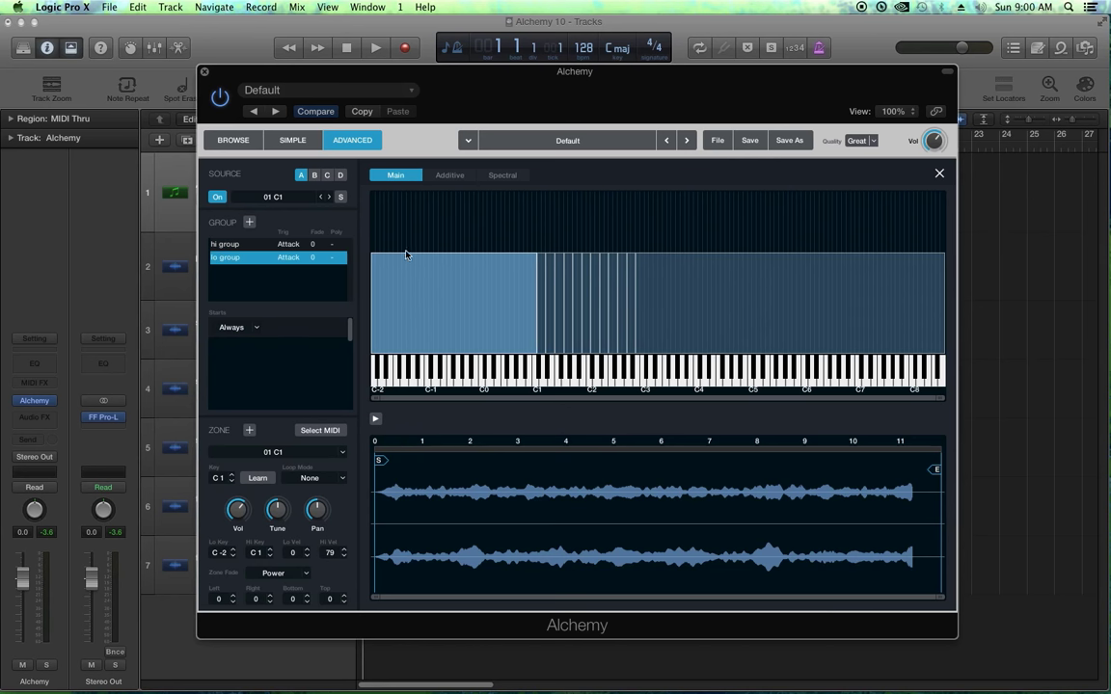
- Assign the lo group's zones from C1 upward to hi group, then delete the empty lo group
{"action": "left_click", "coordinate": [546, 313]}
{"action": "left_click_drag", "start_coordinate": [552, 317], "coordinate": [641, 321]}
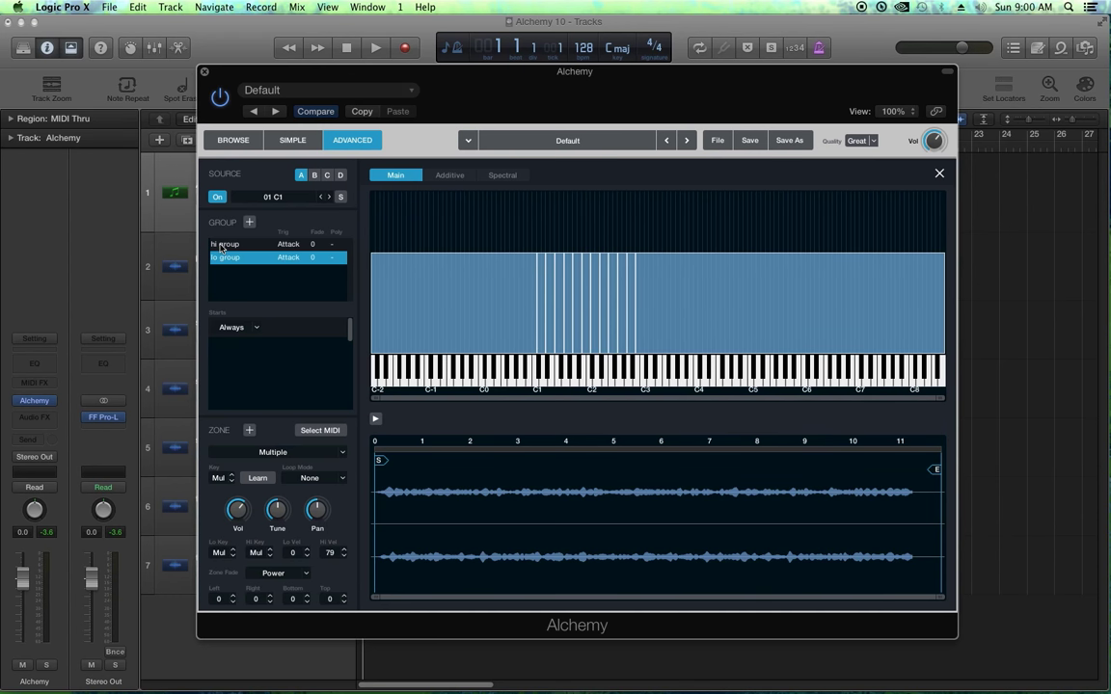
{"action": "right_click", "coordinate": [496, 296]}
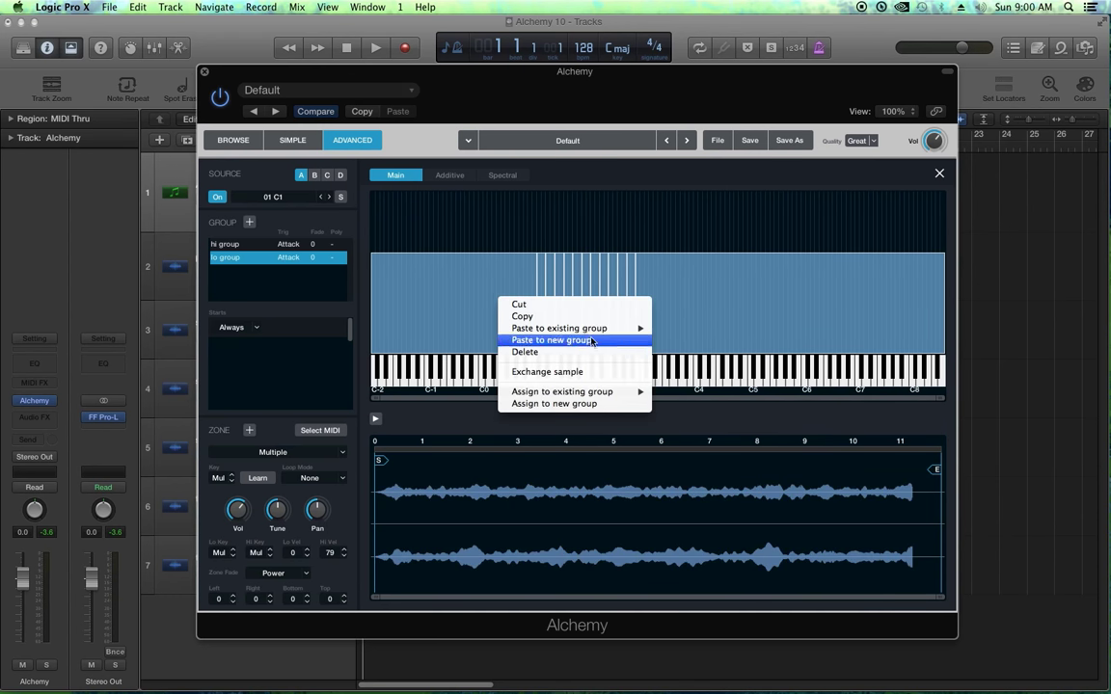
{"action": "mouse_move", "coordinate": [552, 394]}
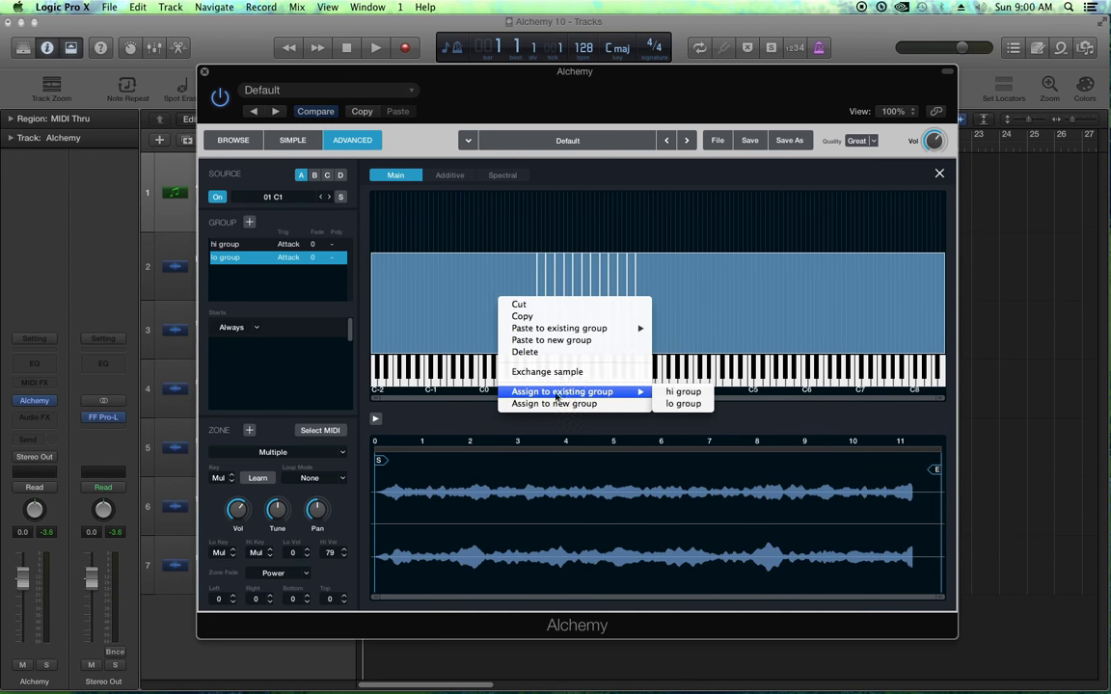
{"action": "left_click", "coordinate": [677, 393]}
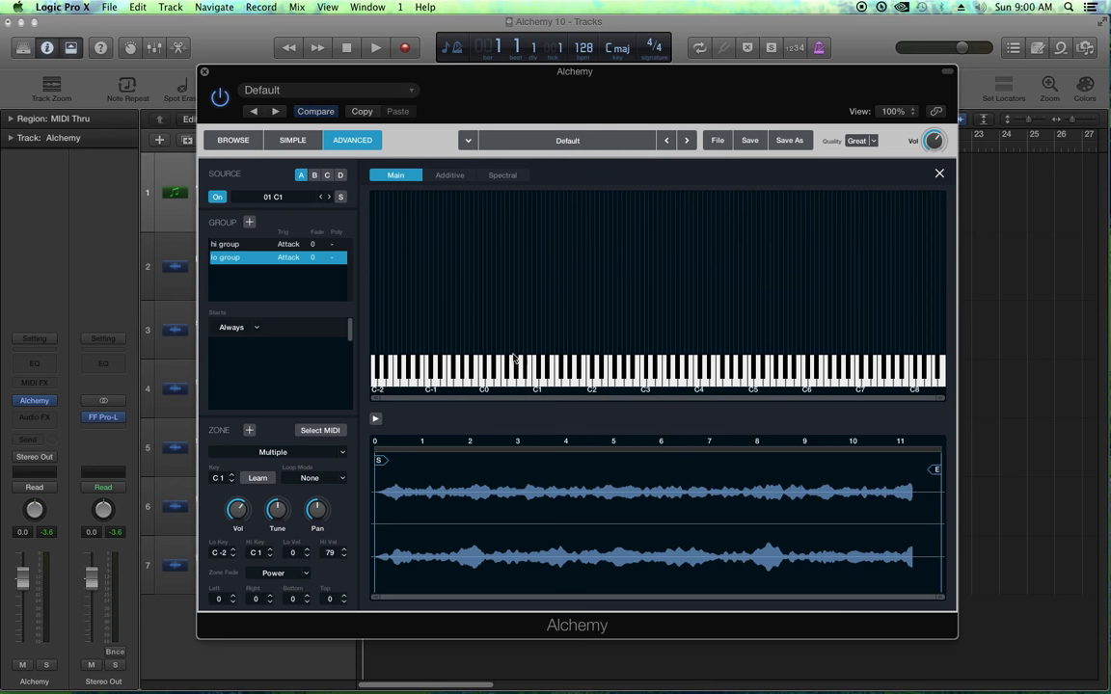
{"action": "right_click", "coordinate": [222, 262]}
{"action": "left_click", "coordinate": [233, 271]}
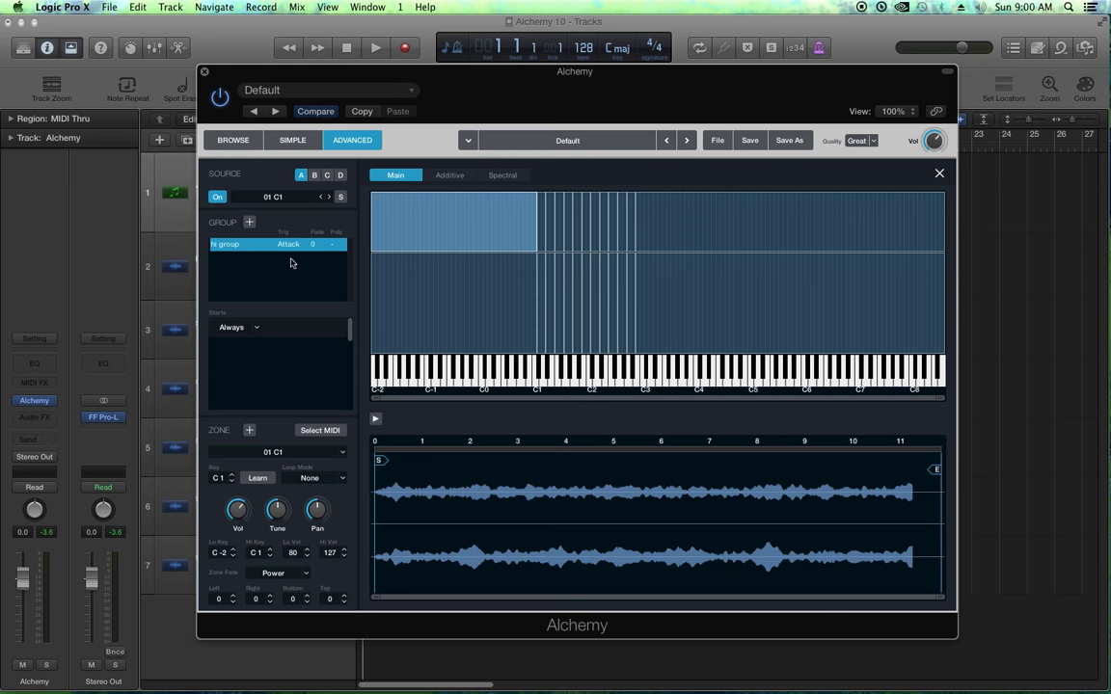
- Rename the hi group to 'group', select the C3 zone, and close the Alchemy window
{"action": "double_click", "coordinate": [230, 246]}
{"action": "type", "text": "c"}
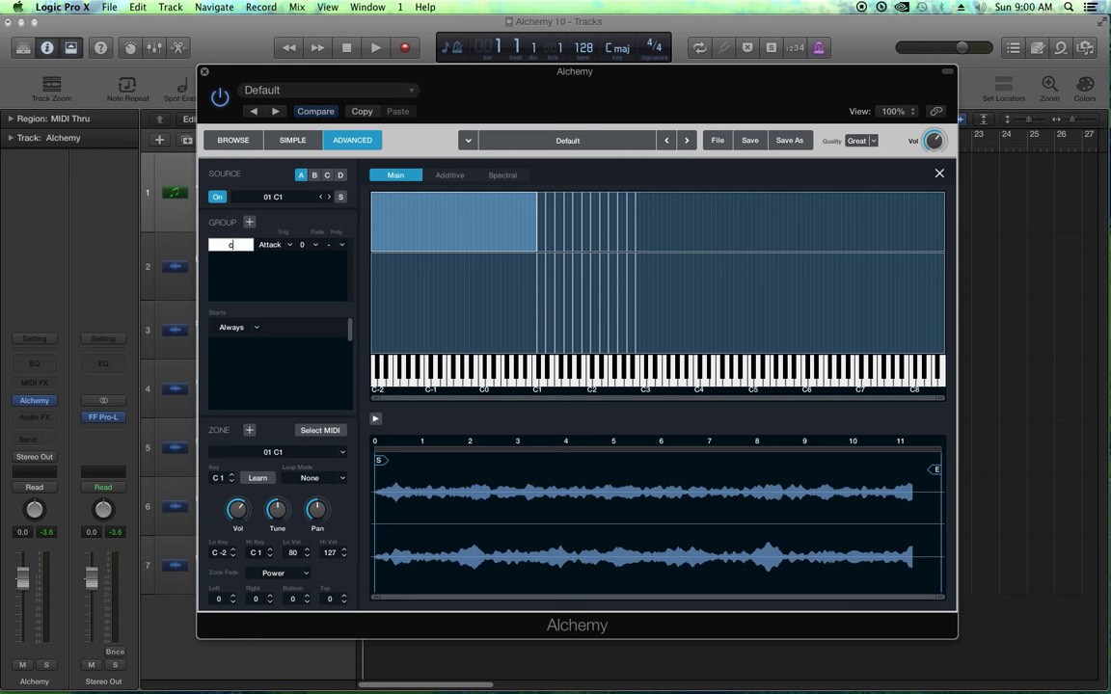
{"action": "type", "text": "roup"}
{"action": "key", "text": "Return"}
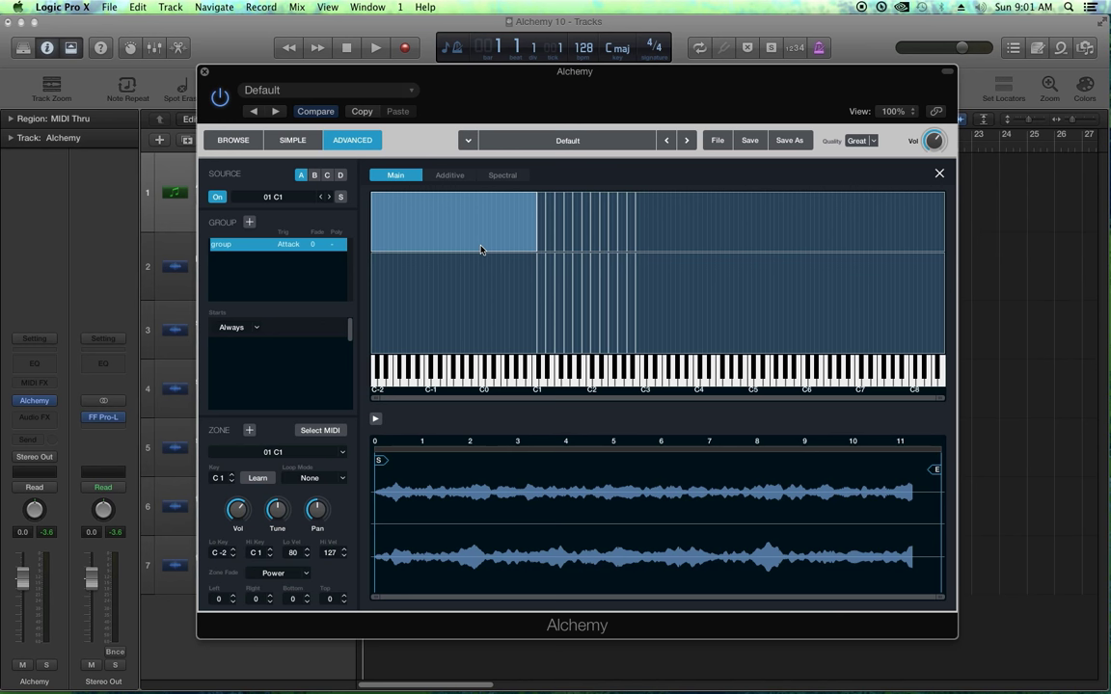
{"action": "left_click", "coordinate": [649, 244]}
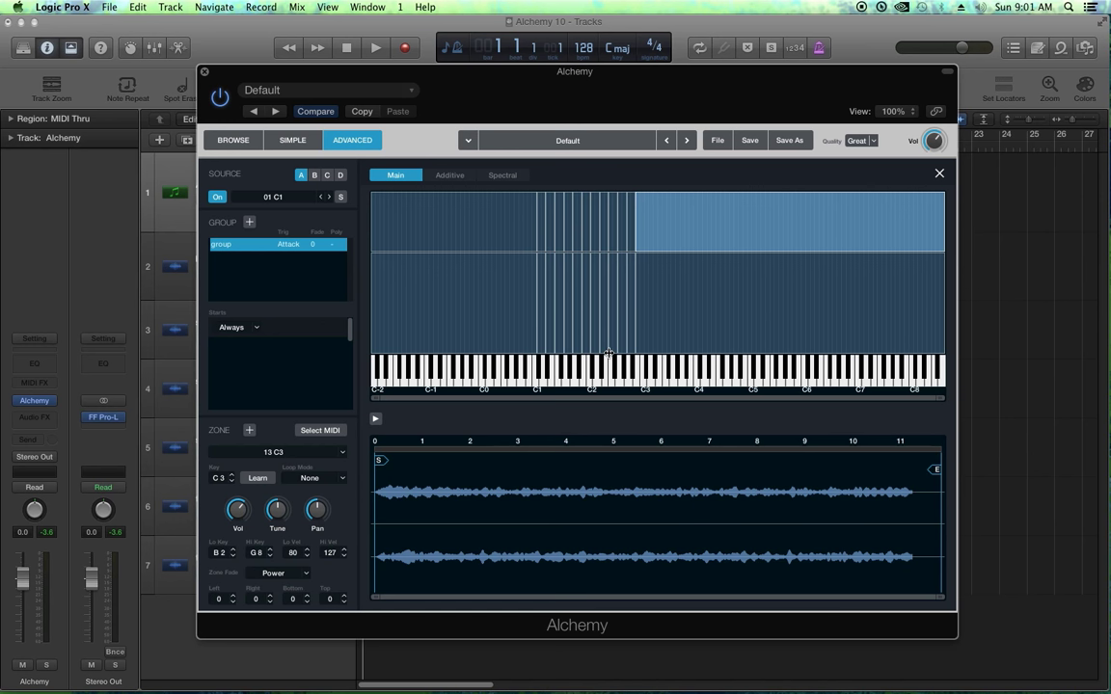
{"action": "left_click", "coordinate": [205, 72]}
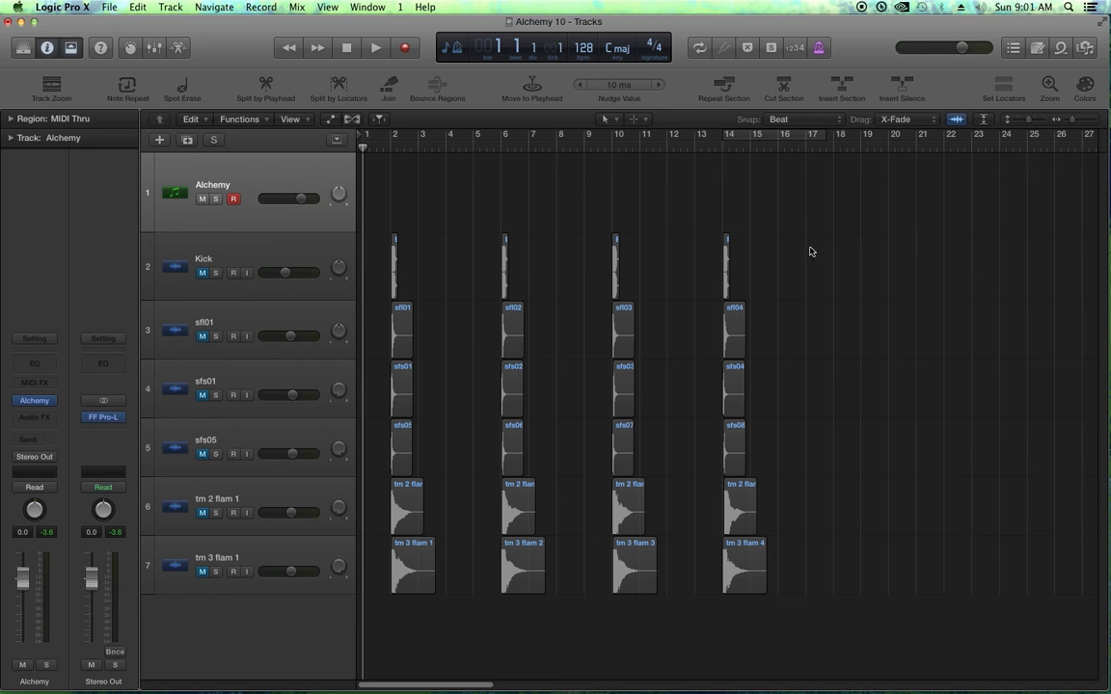
- Add a new instrument track Inst 2 beneath Alchemy and mute both instrument tracks
{"action": "double_click", "coordinate": [232, 617]}
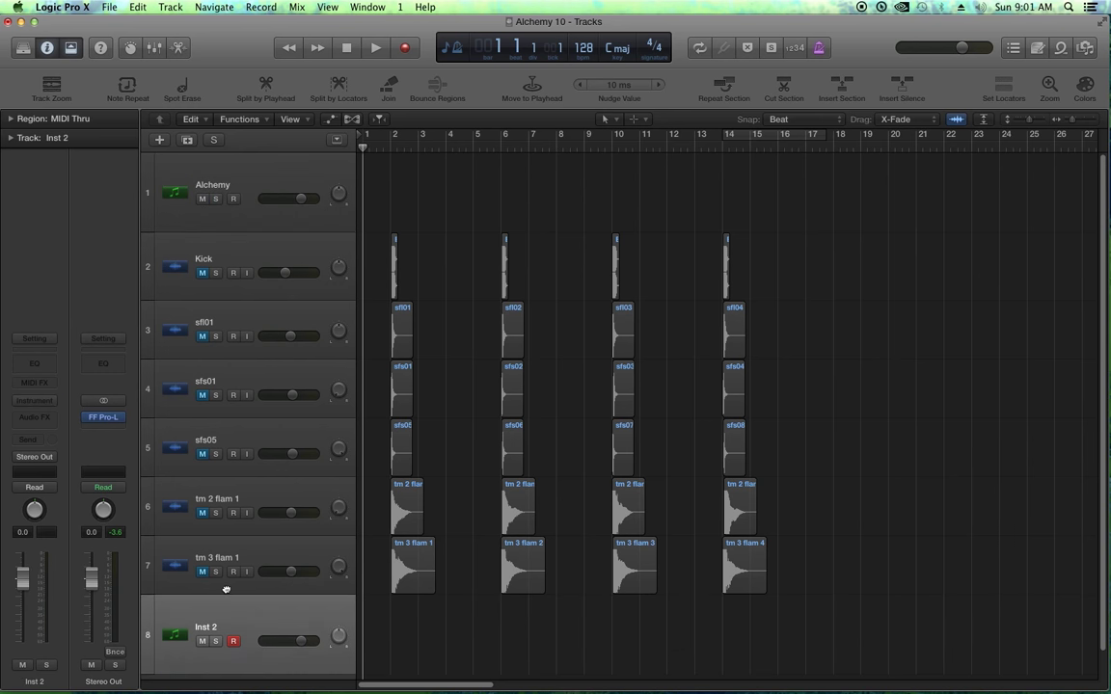
{"action": "left_click_drag", "start_coordinate": [231, 618], "coordinate": [274, 254]}
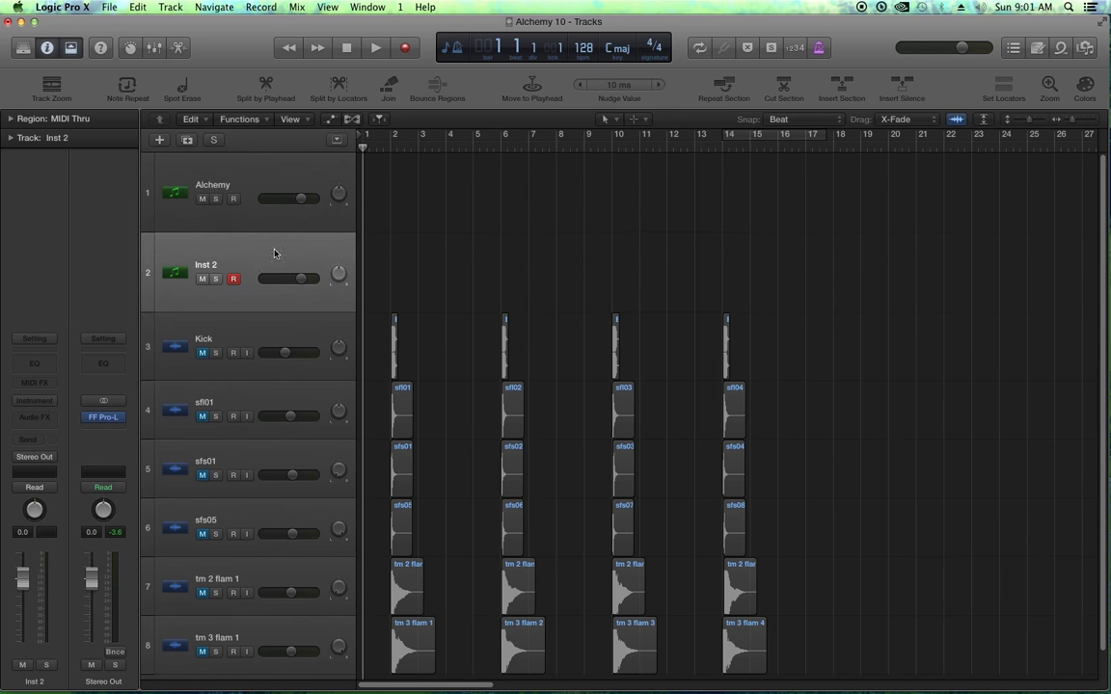
{"action": "left_click", "coordinate": [201, 198]}
{"action": "left_click", "coordinate": [203, 279]}
- Shrink all track heights, select the regions on tracks 3–8, and zoom to bars 1–11
{"action": "key", "text": "super+Up"}
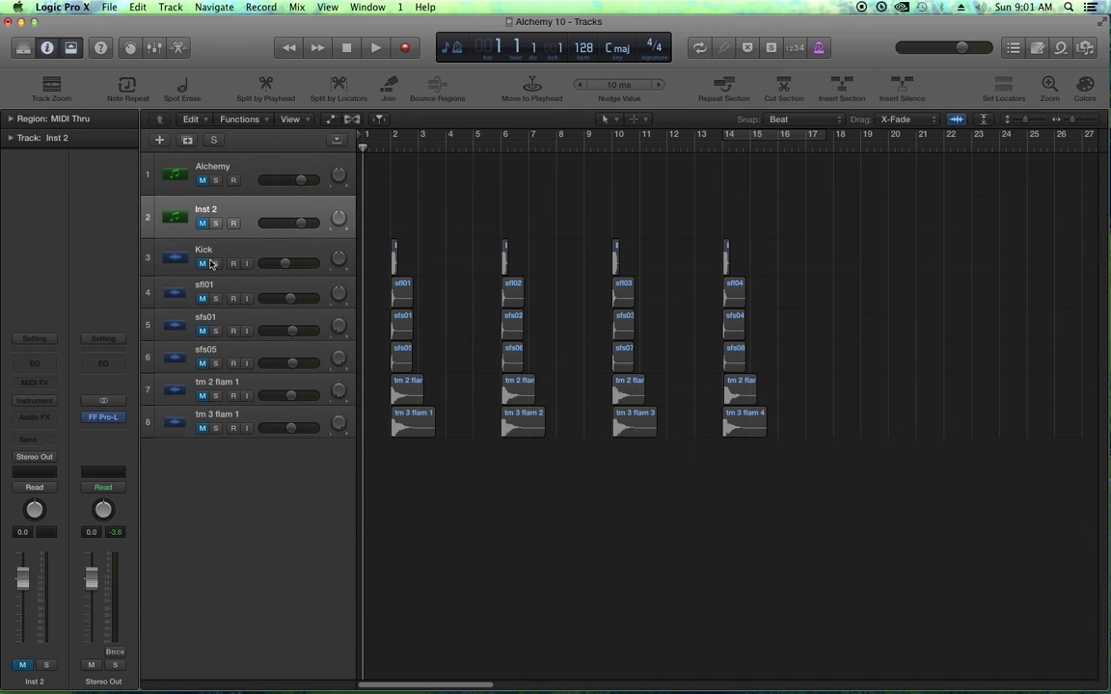
{"action": "left_click_drag", "start_coordinate": [190, 239], "coordinate": [183, 415]}
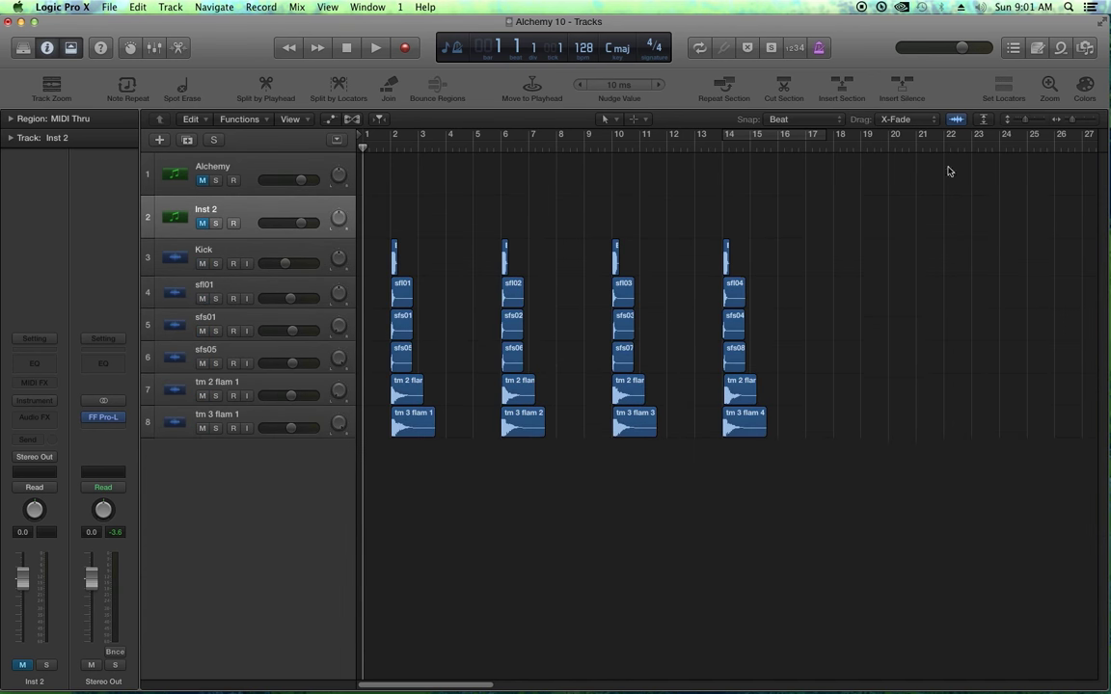
{"action": "left_click_drag", "start_coordinate": [1072, 118], "coordinate": [1087, 123]}
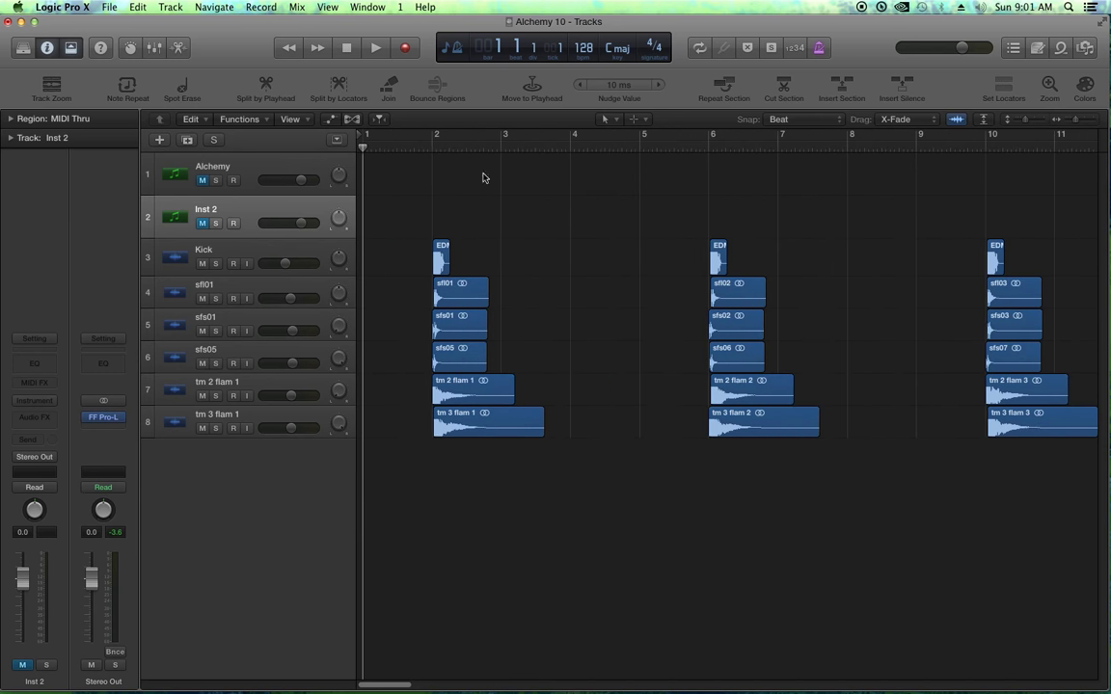
- Set the playhead to bar 1 beat 4 and select the Kick, sfl, sfs and tm flam regions
{"action": "left_click", "coordinate": [414, 146]}
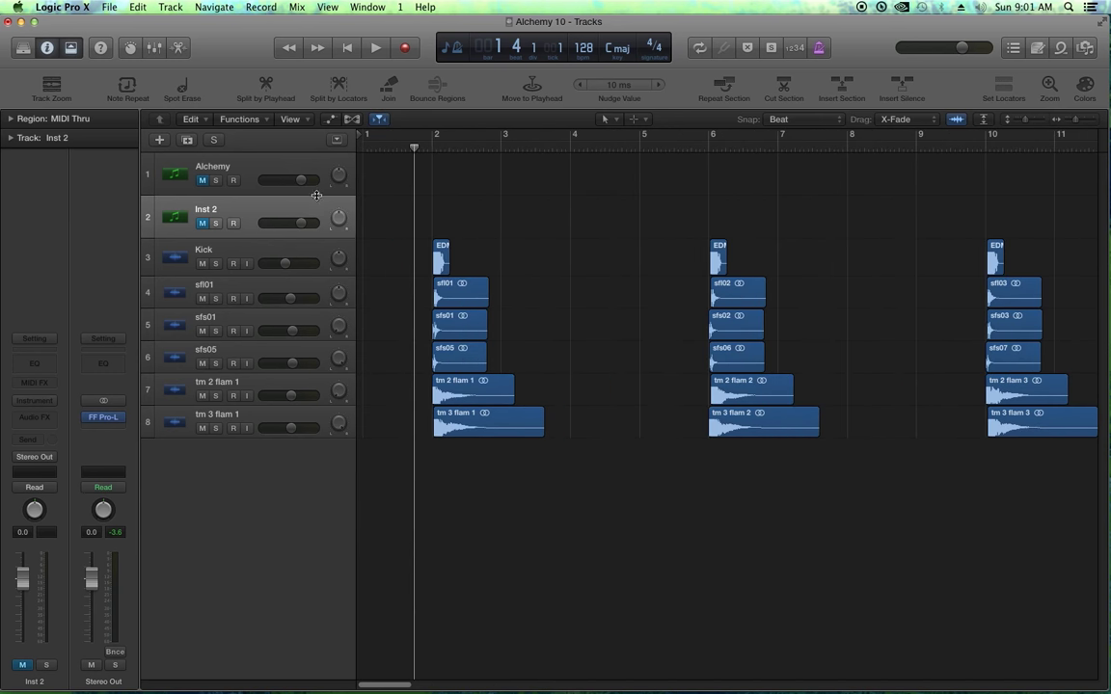
{"action": "left_click_drag", "start_coordinate": [386, 212], "coordinate": [724, 246]}
{"action": "left_click_drag", "start_coordinate": [381, 278], "coordinate": [733, 301]}
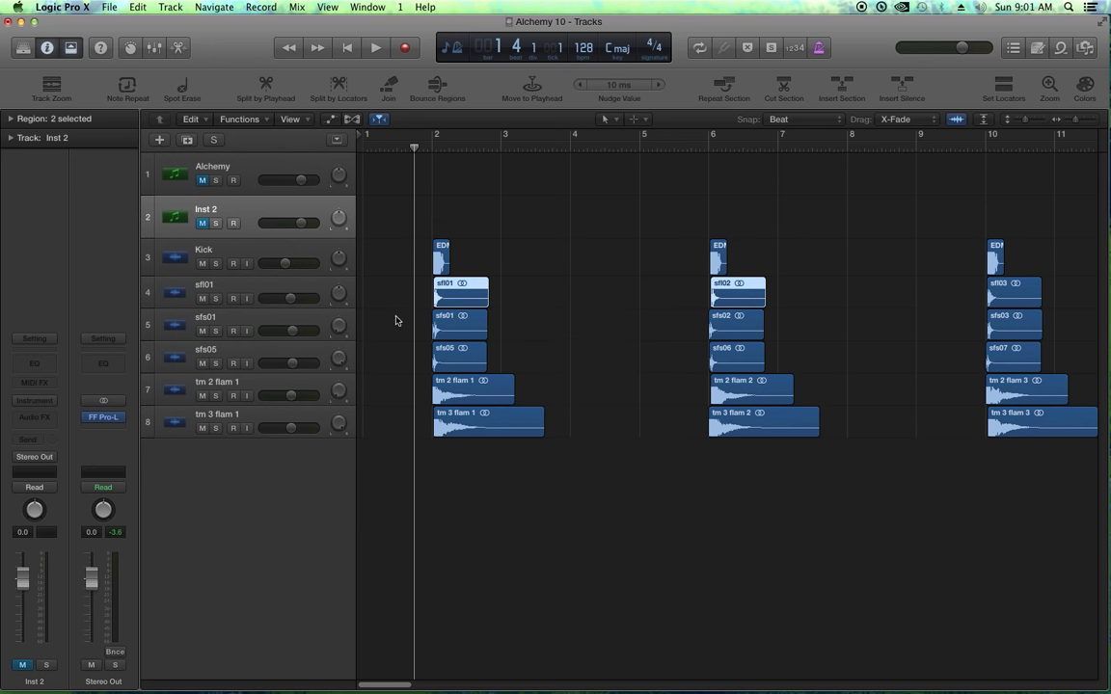
{"action": "left_click_drag", "start_coordinate": [396, 320], "coordinate": [729, 363]}
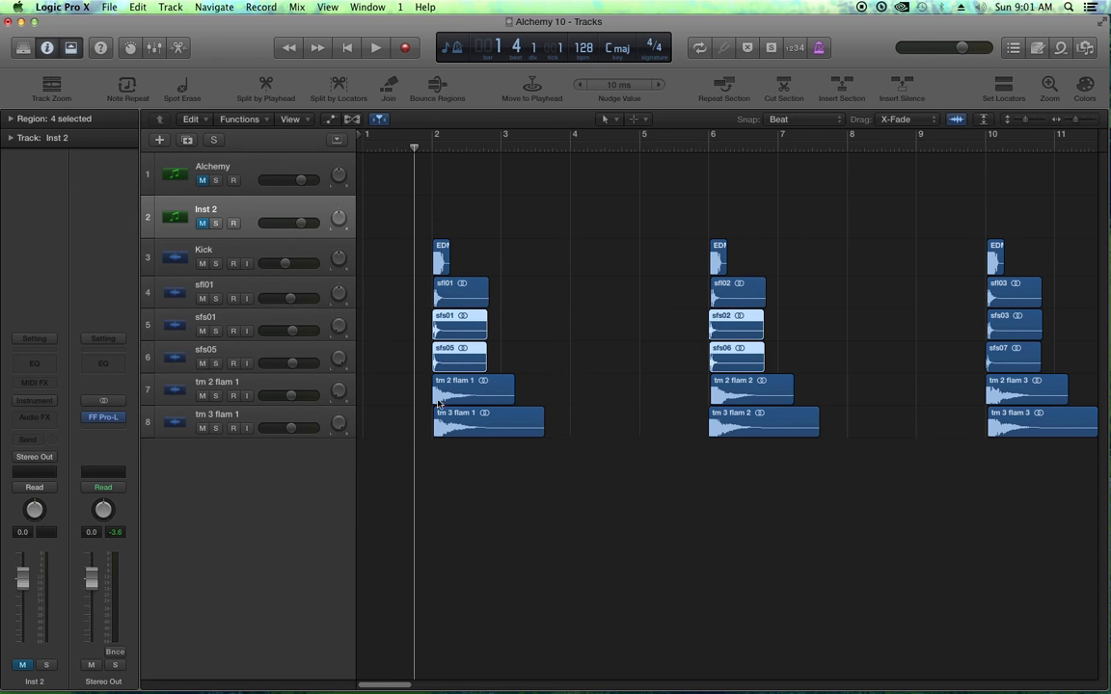
{"action": "left_click_drag", "start_coordinate": [392, 397], "coordinate": [720, 426]}
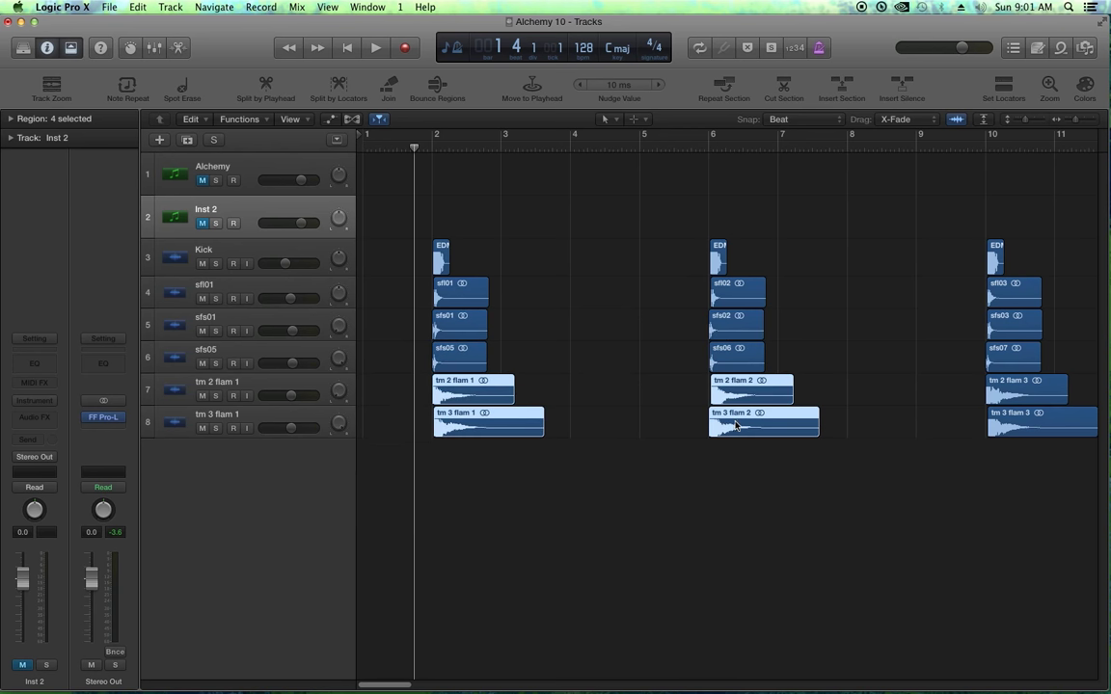
{"action": "left_click", "coordinate": [712, 474]}
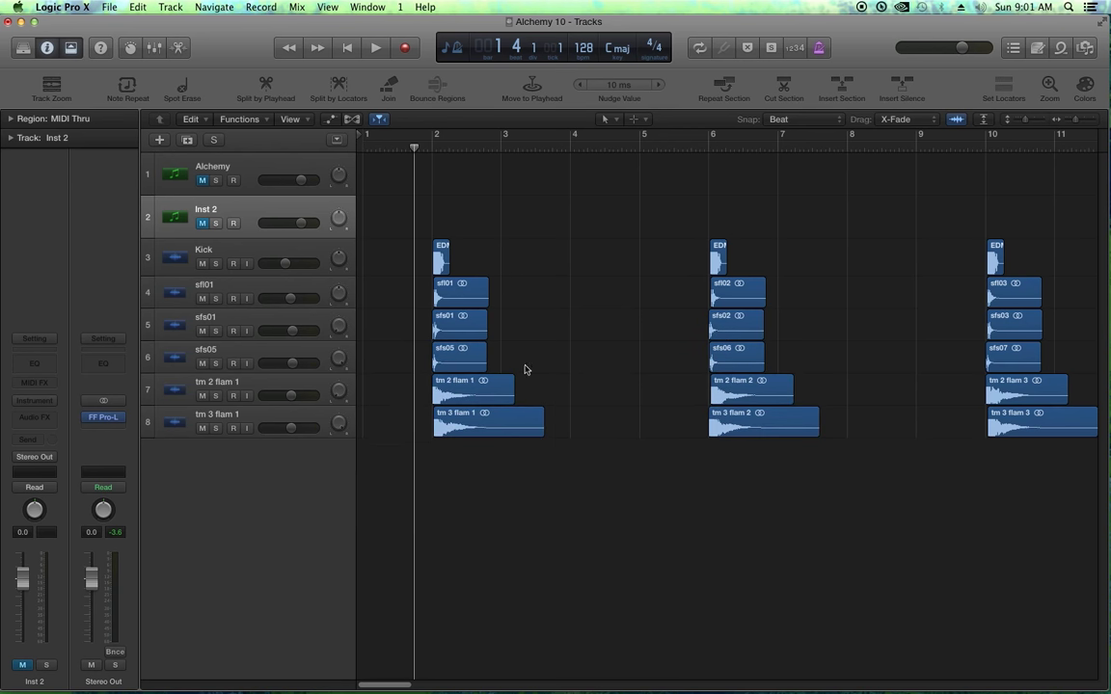
- Zoom out to bars 1–15 while selecting the sfl01 through sfl04 regions in turn
{"action": "key", "text": "super+Right"}
{"action": "key", "text": "super+Right"}
{"action": "key", "text": "super+Right"}
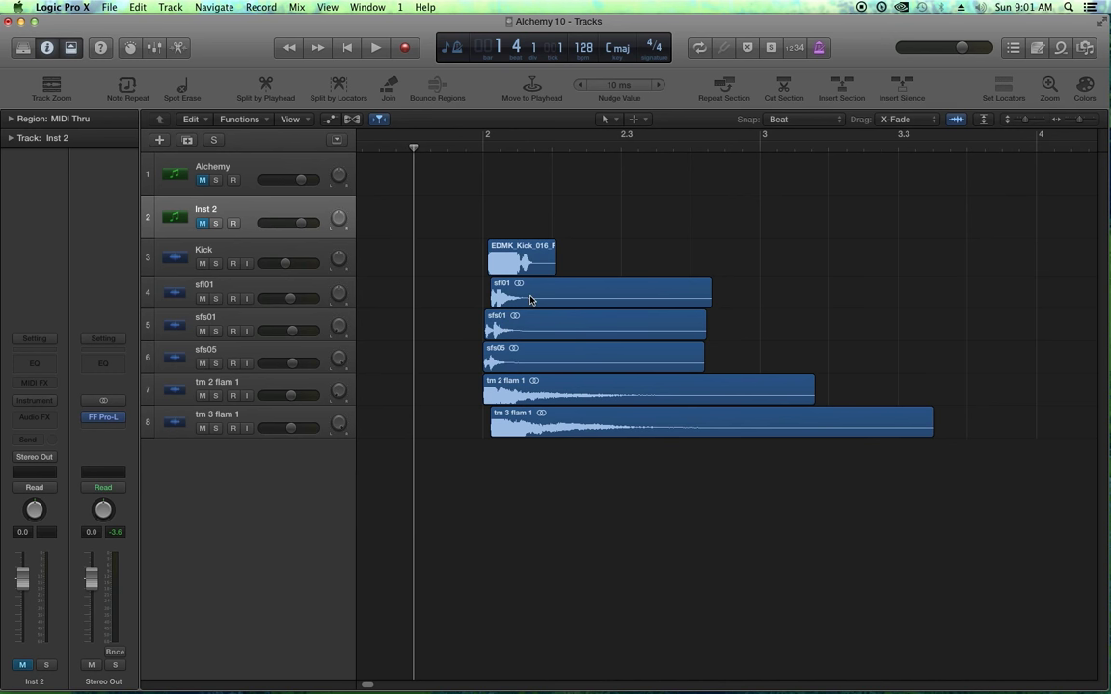
{"action": "left_click", "coordinate": [530, 300]}
{"action": "key", "text": "super+Left"}
{"action": "key", "text": "super+Left"}
{"action": "left_click", "coordinate": [878, 292]}
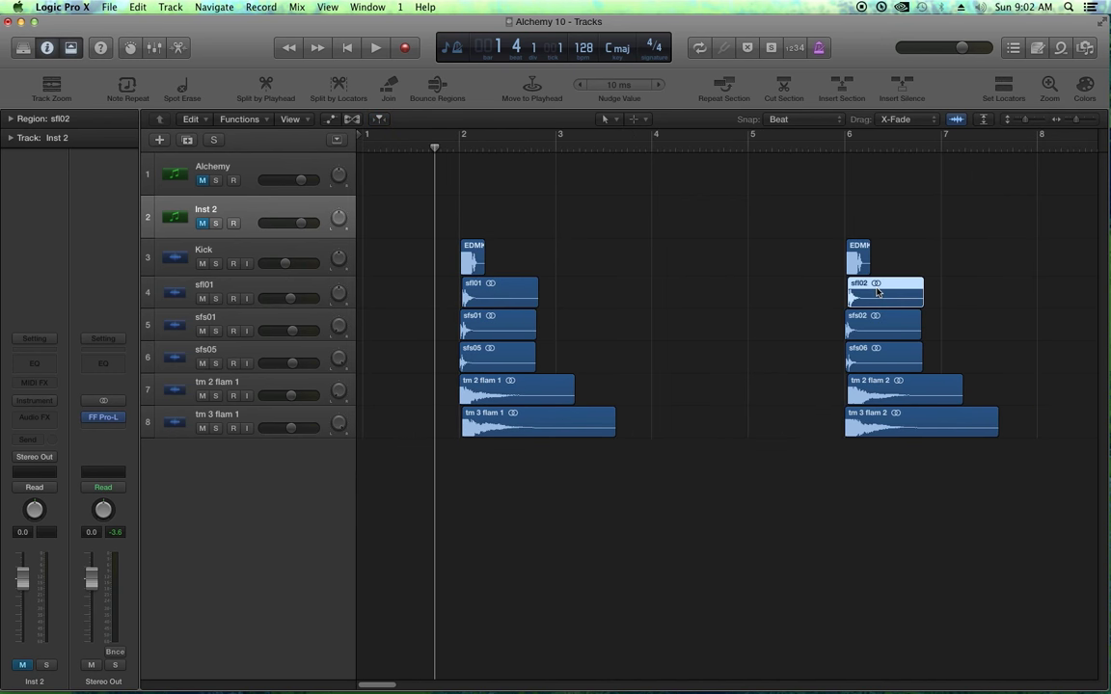
{"action": "key", "text": "super+Left"}
{"action": "key", "text": "super+Left"}
{"action": "left_click", "coordinate": [827, 294]}
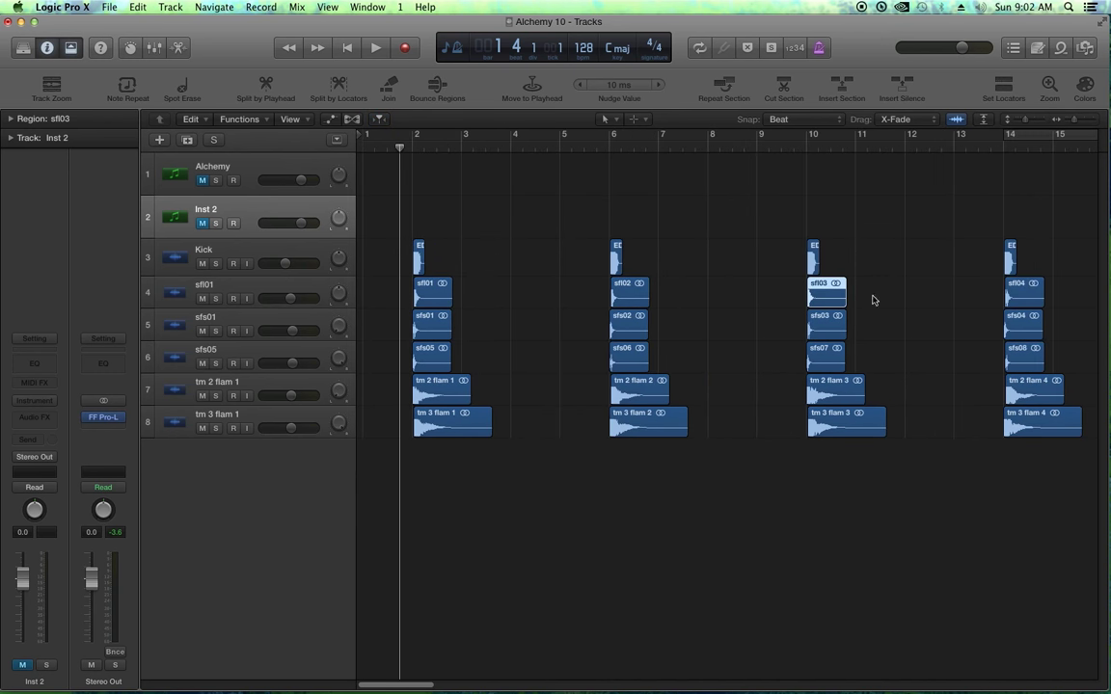
{"action": "left_click", "coordinate": [1020, 298]}
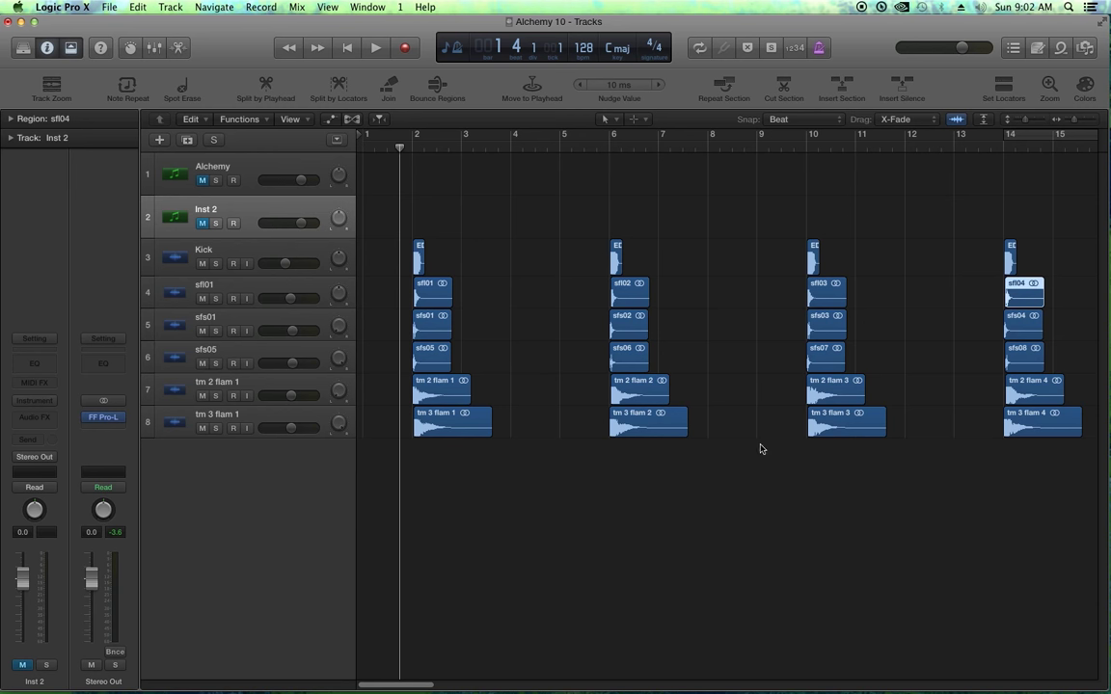
{"action": "left_click", "coordinate": [865, 528]}
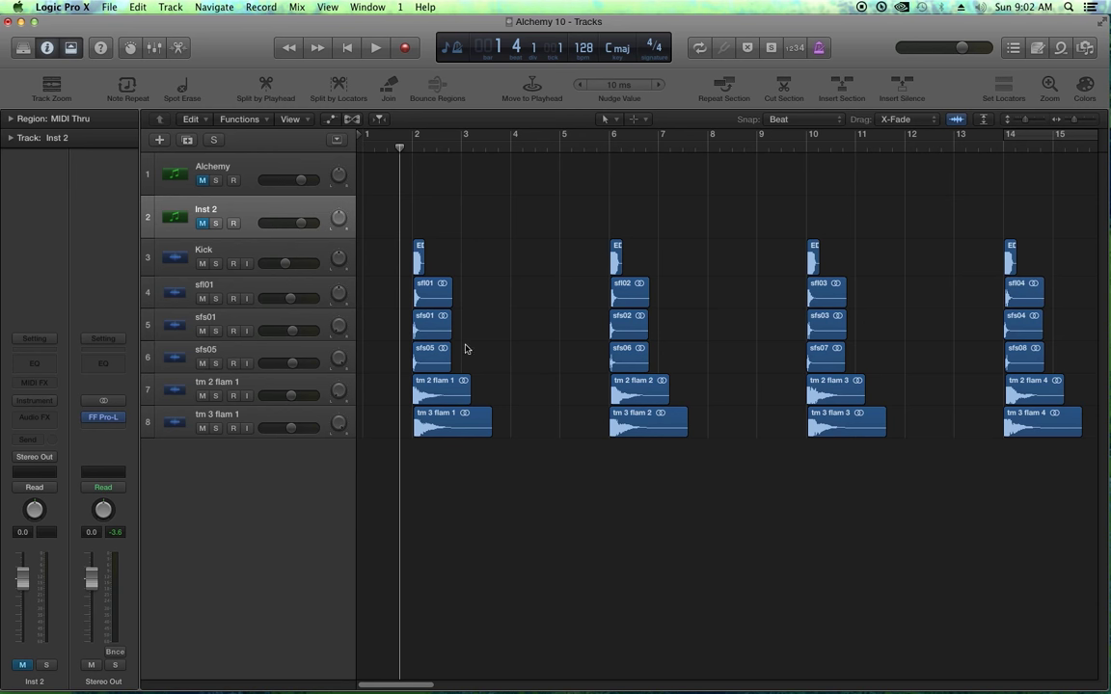
- Zoom in on the sample starts at bar 2 and bar 6, then back out to bars 1–11
{"action": "key", "text": "super+Right"}
{"action": "key", "text": "super+Right"}
{"action": "key", "text": "super+Right"}
{"action": "key", "text": "super+Right"}
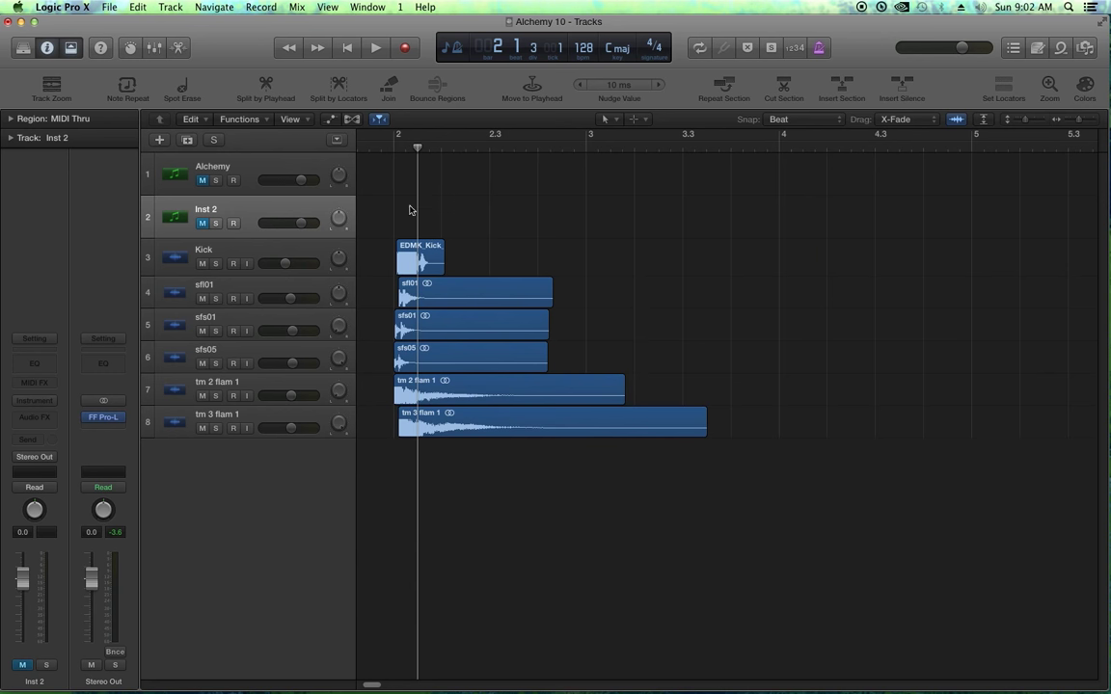
{"action": "left_click", "coordinate": [394, 144]}
{"action": "key", "text": "super+Right"}
{"action": "key", "text": "super+Right"}
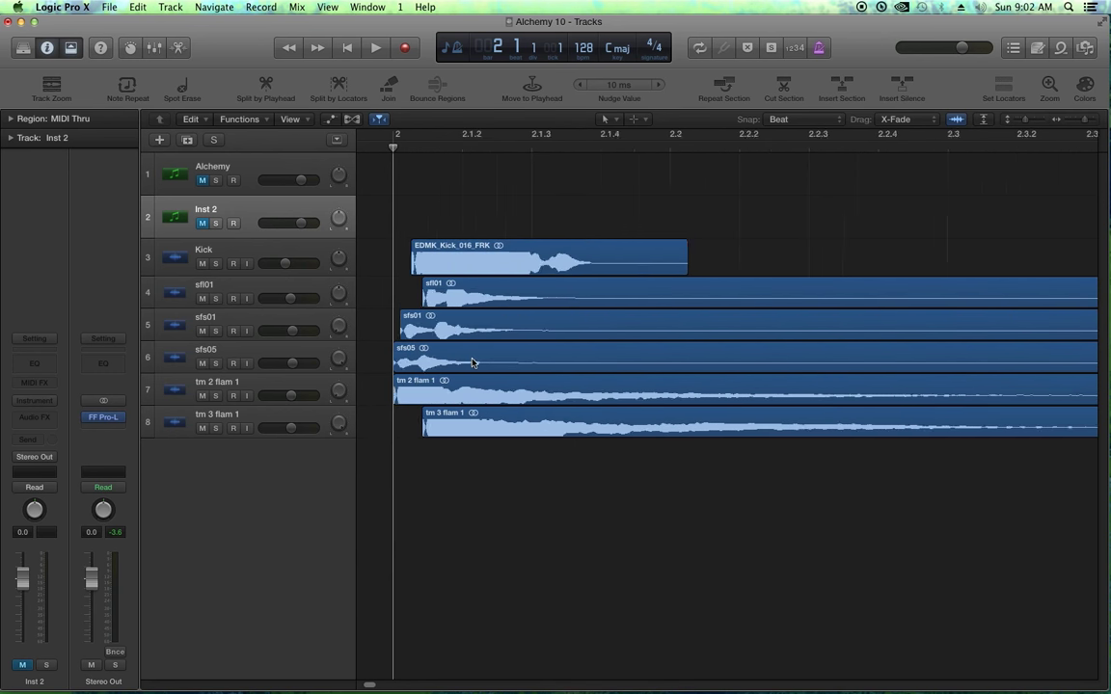
{"action": "key", "text": "super+Right"}
{"action": "key", "text": "super+Right"}
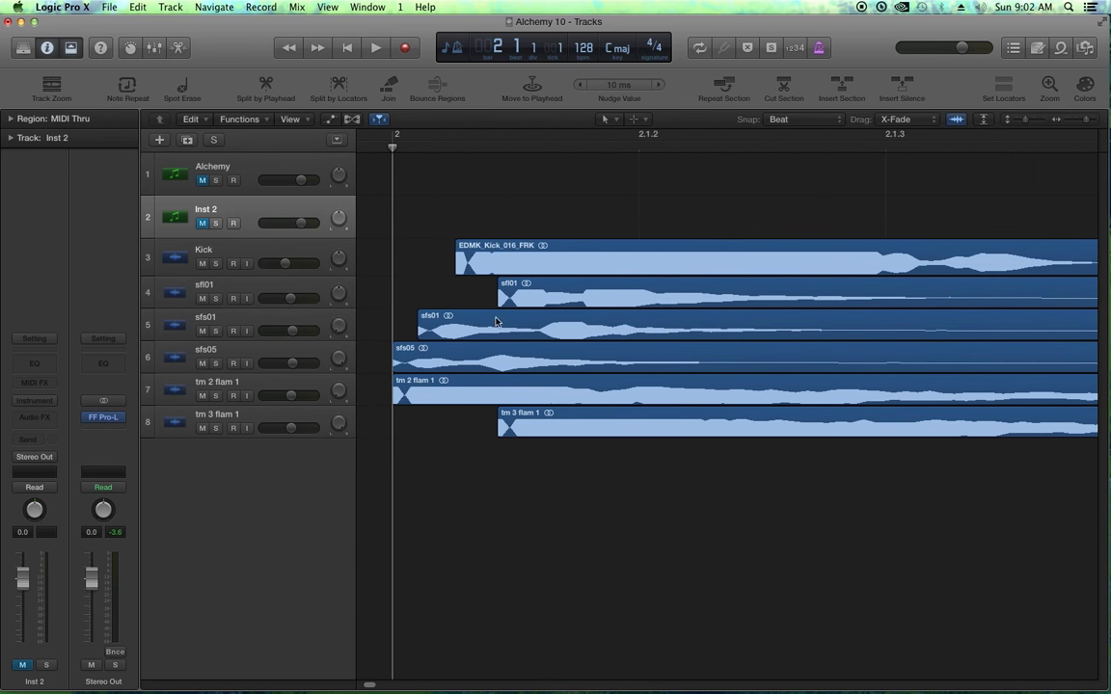
{"action": "key", "text": "super+Left"}
{"action": "key", "text": "super+Left"}
{"action": "key", "text": "super+Left"}
{"action": "key", "text": "super+Left"}
{"action": "key", "text": "super+Left"}
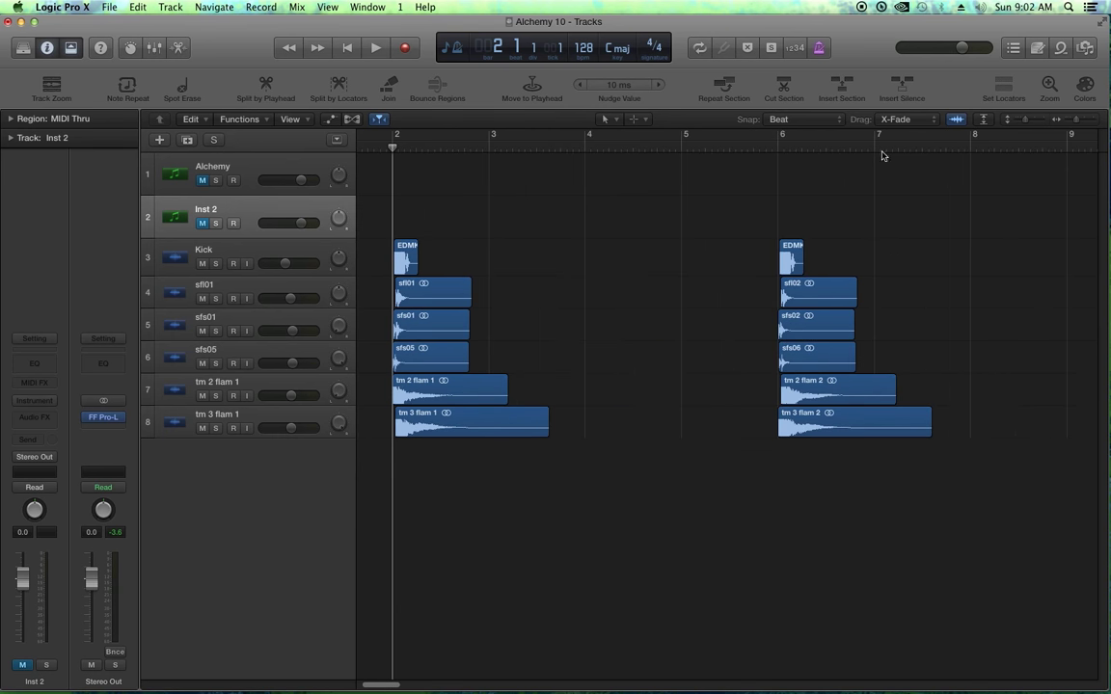
{"action": "left_click", "coordinate": [779, 141]}
{"action": "key", "text": "super+Right"}
{"action": "key", "text": "super+Right"}
{"action": "key", "text": "super+Right"}
{"action": "key", "text": "super+Right"}
{"action": "key", "text": "super+Right"}
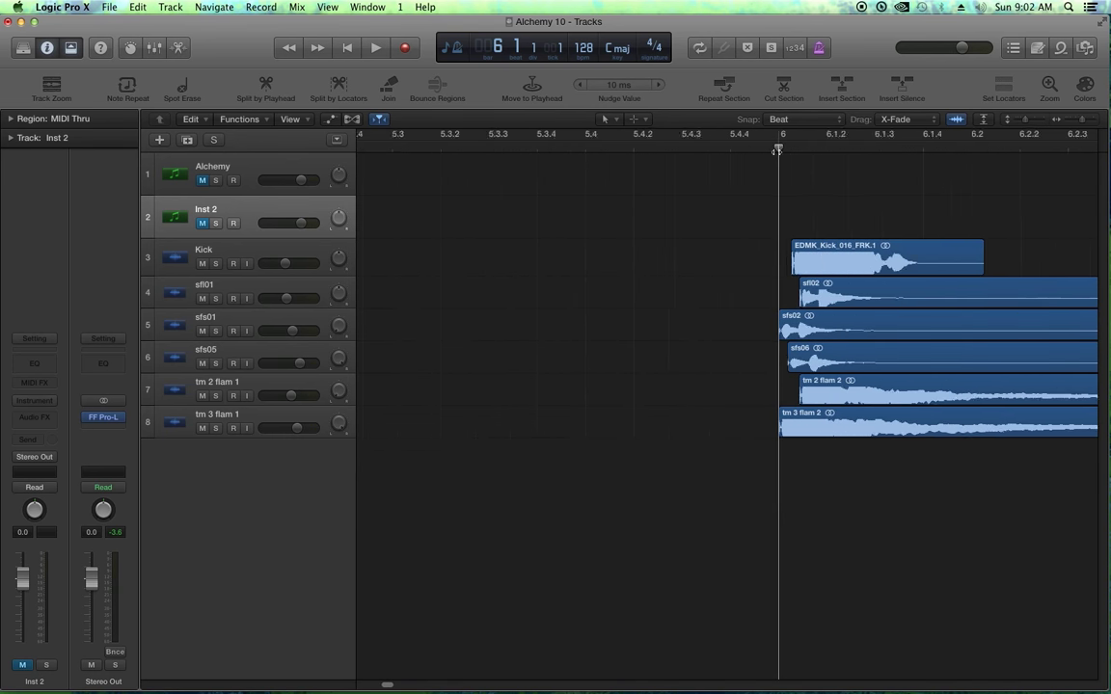
{"action": "key", "text": "super+Left"}
{"action": "key", "text": "super+Left"}
{"action": "key", "text": "super+Left"}
{"action": "key", "text": "super+Left"}
{"action": "key", "text": "super+Left"}
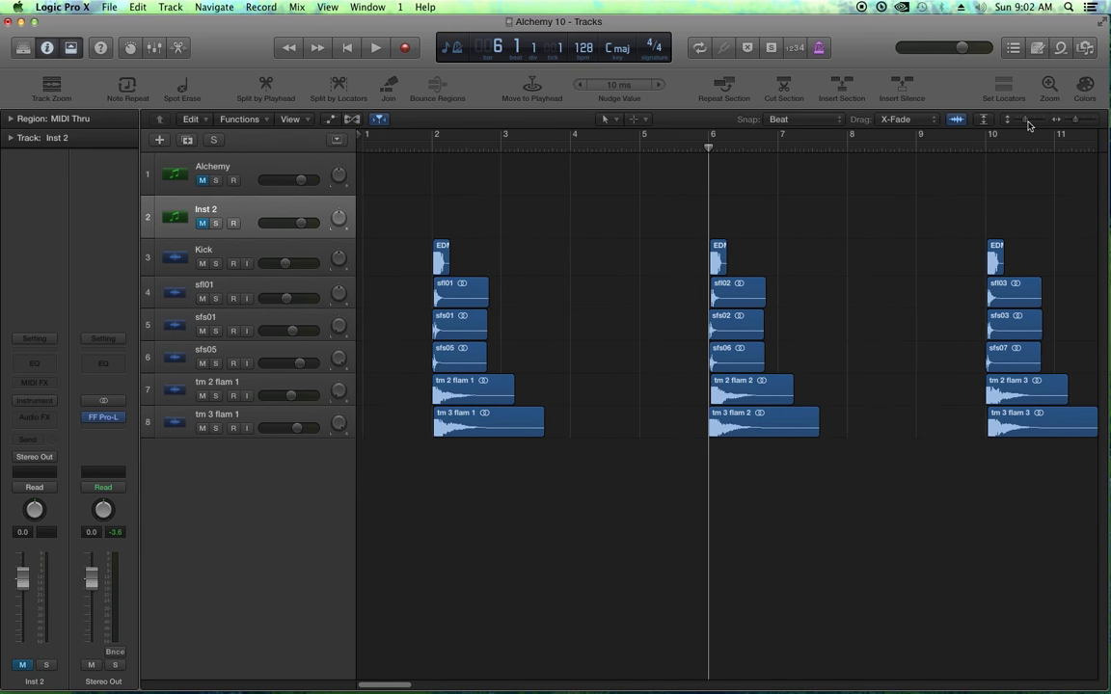
- Make the track lanes taller, toggle volume automation, and widen the view to bars 1–19
{"action": "left_click_drag", "start_coordinate": [1012, 122], "coordinate": [1027, 122]}
{"action": "key", "text": "a"}
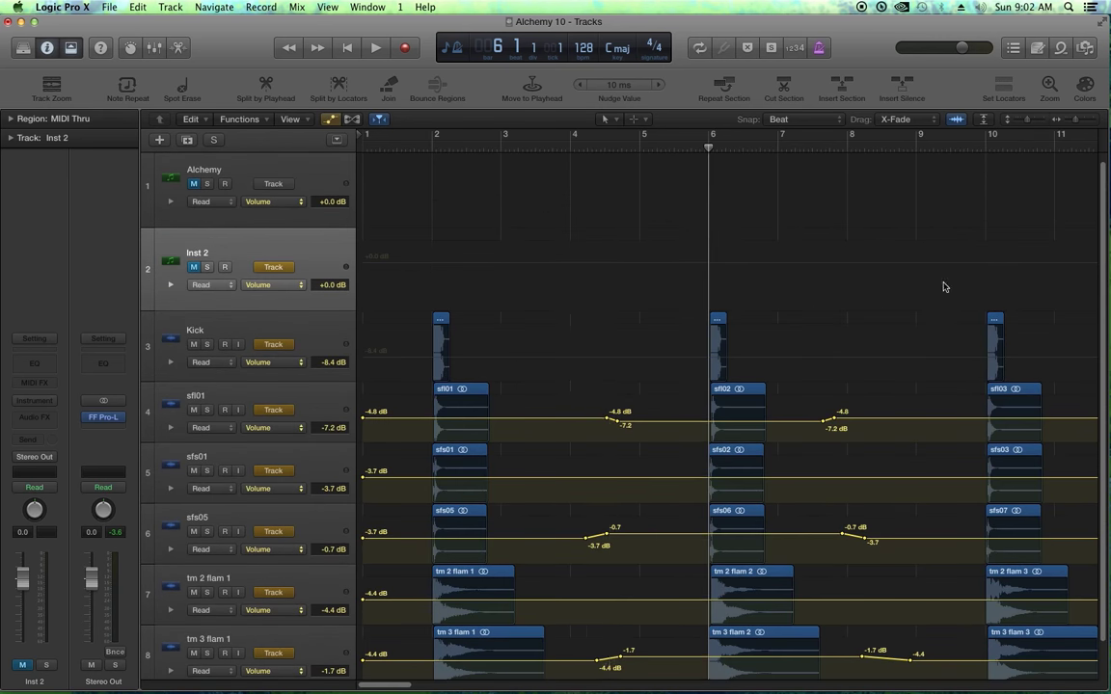
{"action": "key", "text": "super+Left"}
{"action": "key", "text": "super+Left"}
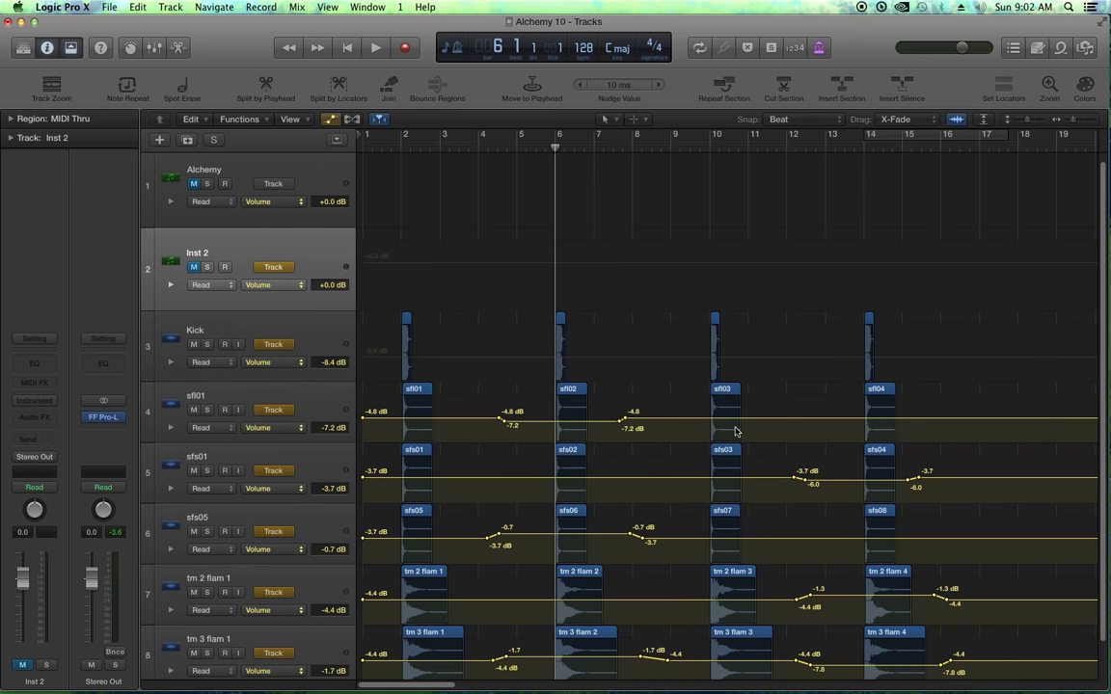
{"action": "key", "text": "a"}
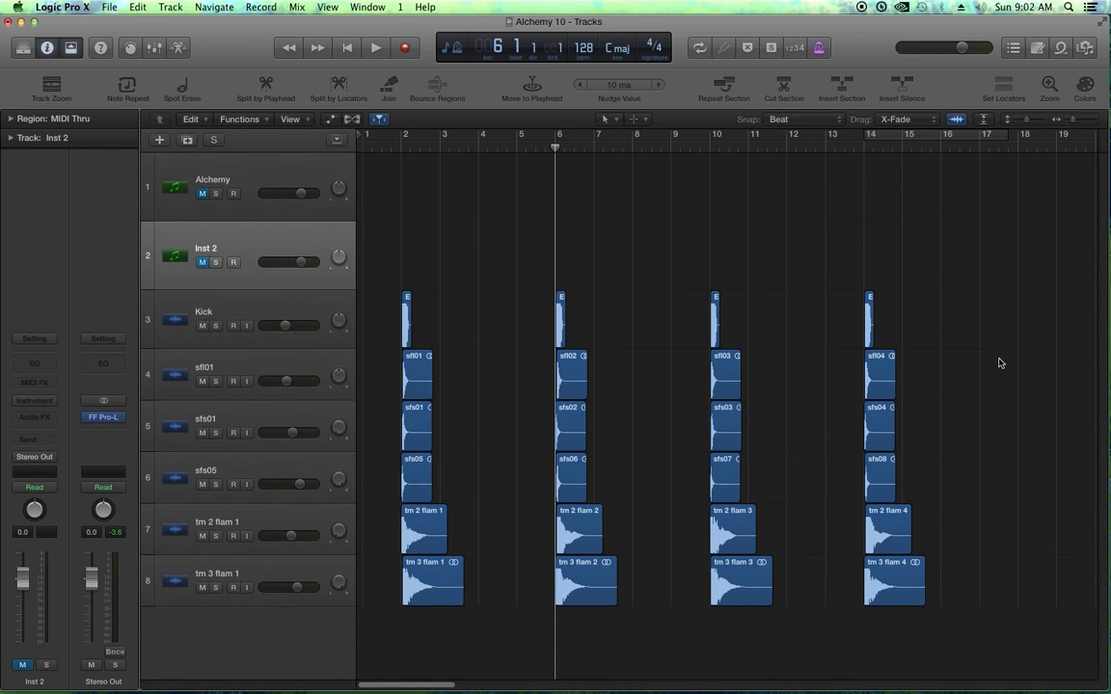
- Play the drum arrangement from bars 1, 5, 9 and 13, then unmute Inst 2
{"action": "left_click", "coordinate": [385, 149]}
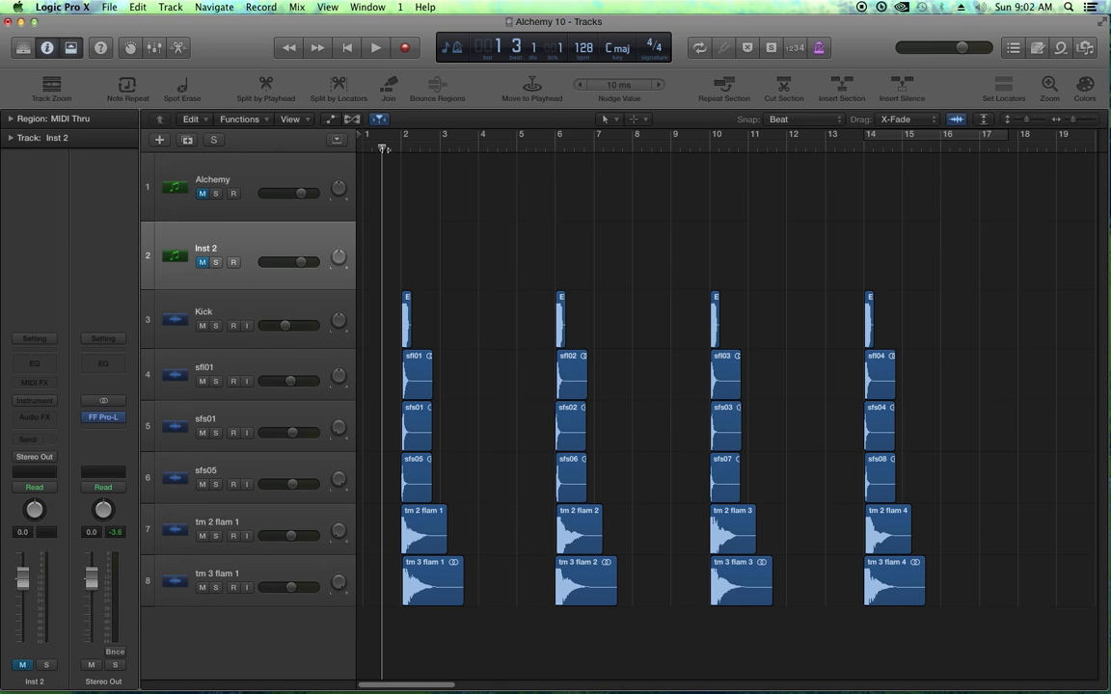
{"action": "key", "text": "space"}
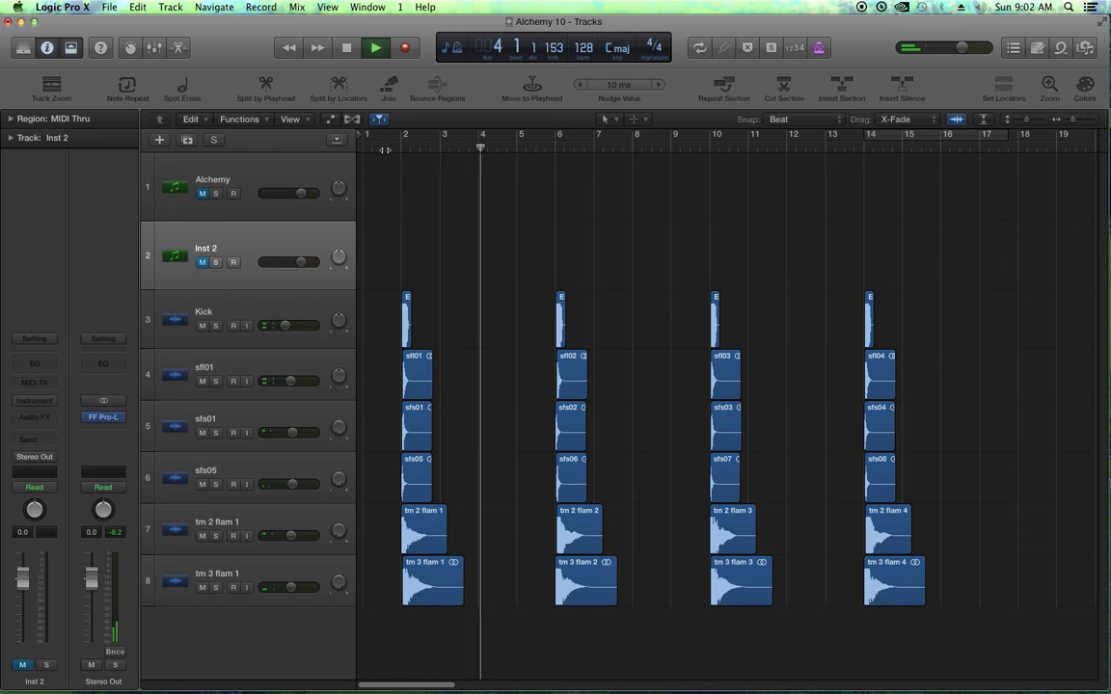
{"action": "key", "text": "space"}
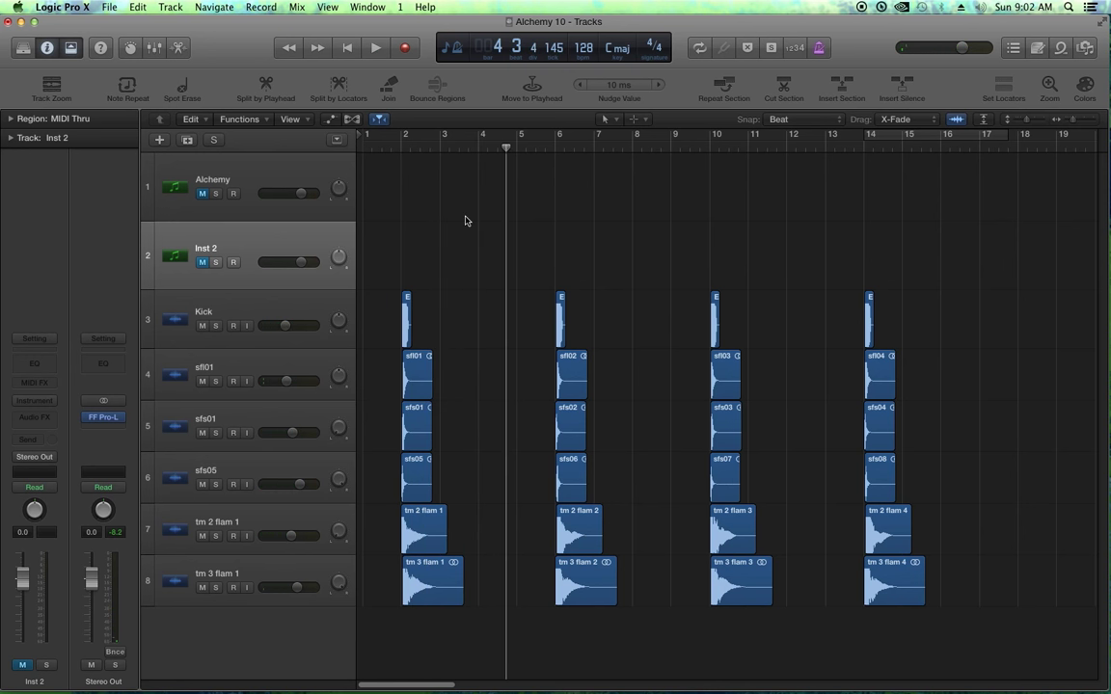
{"action": "left_click", "coordinate": [551, 145]}
{"action": "key", "text": "space"}
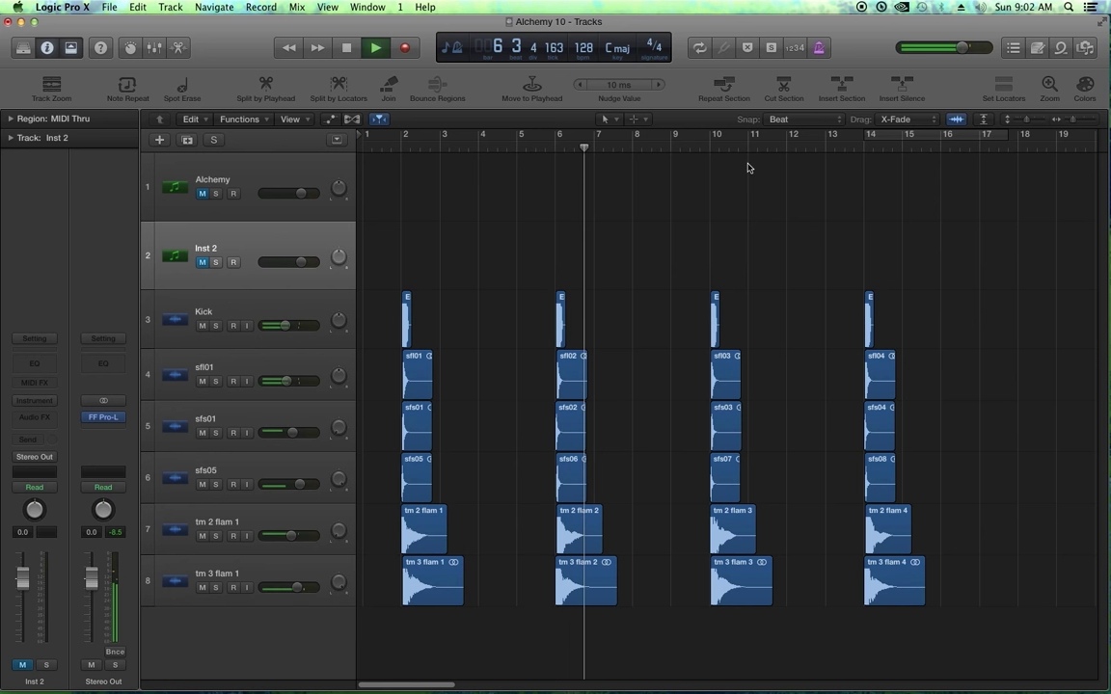
{"action": "left_click", "coordinate": [699, 147]}
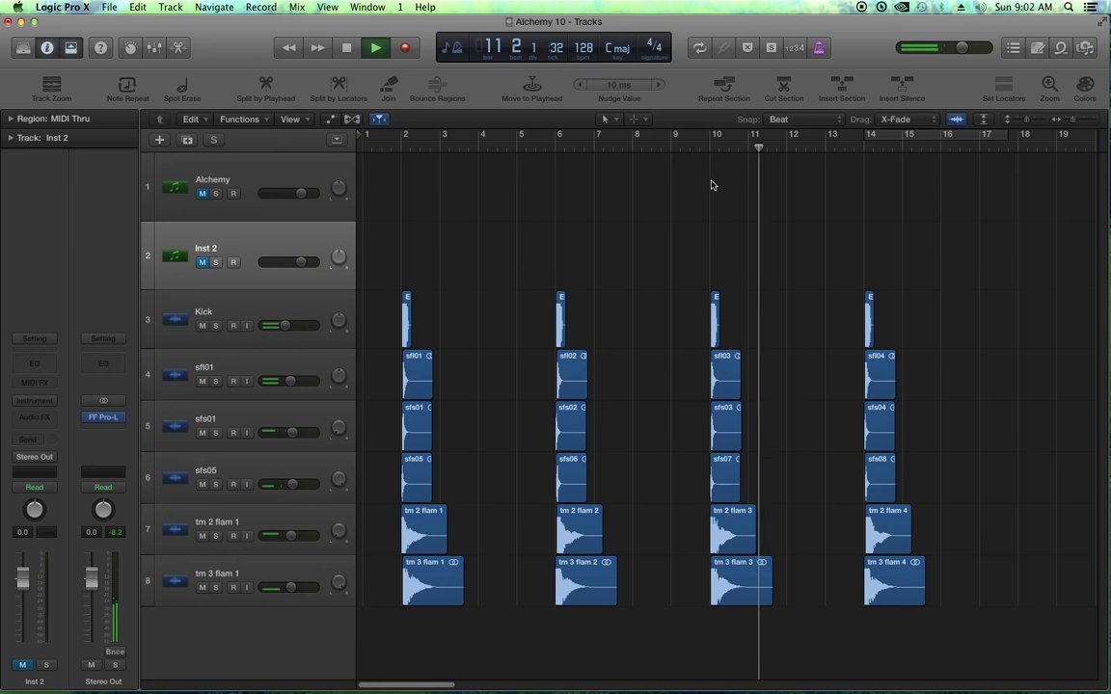
{"action": "key", "text": "space"}
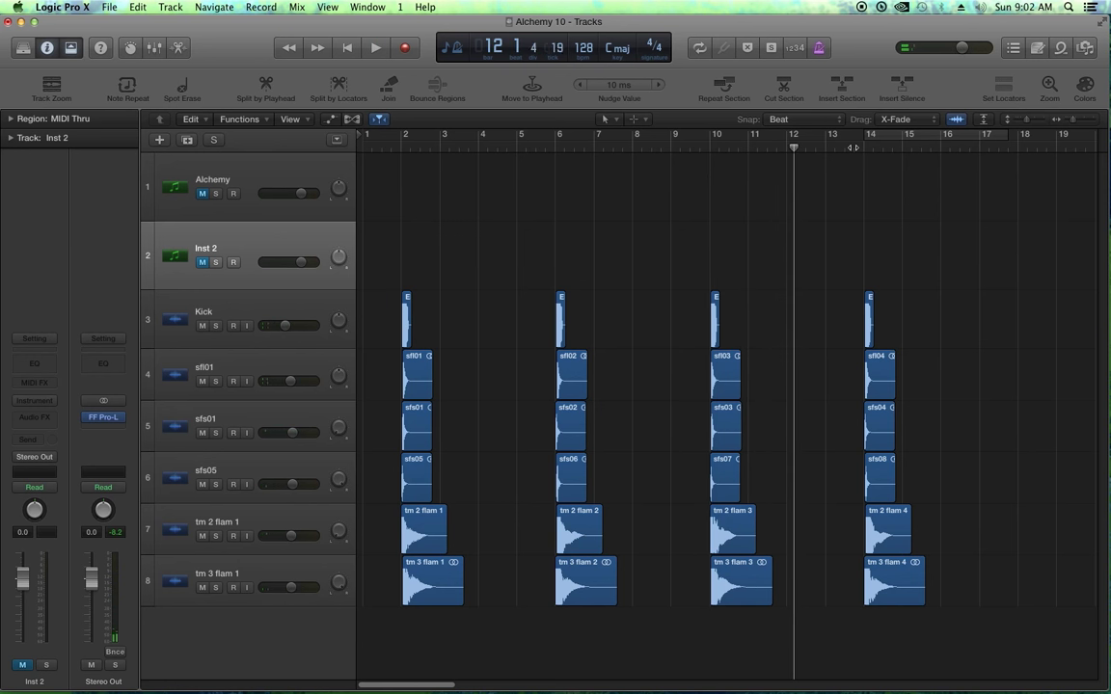
{"action": "left_click", "coordinate": [853, 148]}
{"action": "key", "text": "space"}
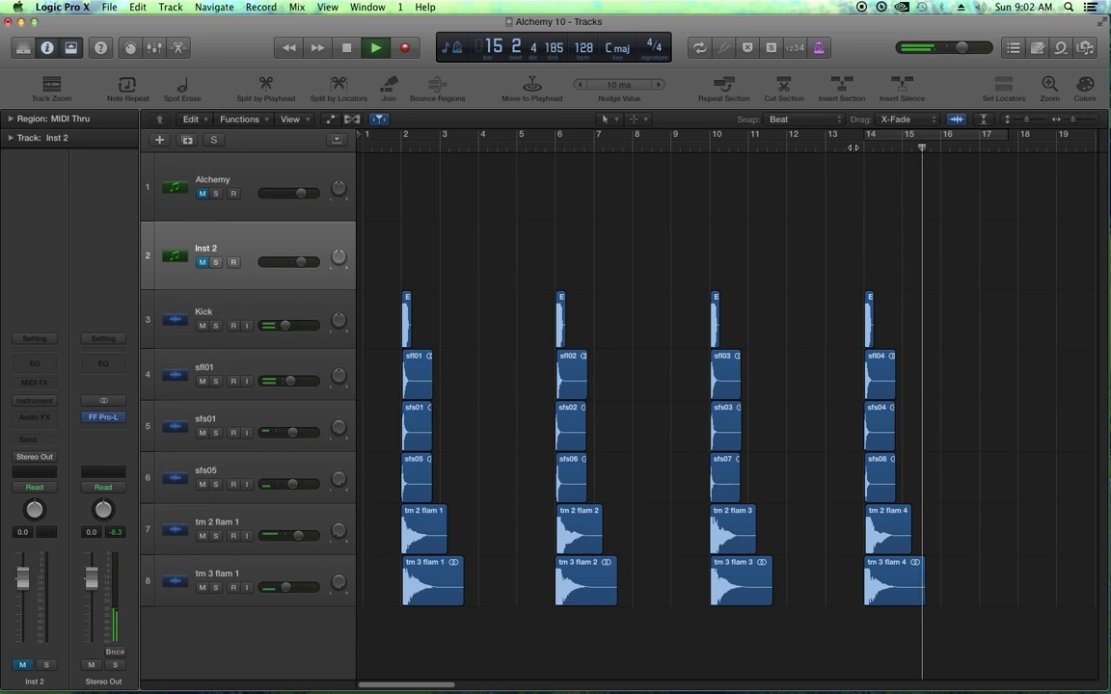
{"action": "key", "text": "space"}
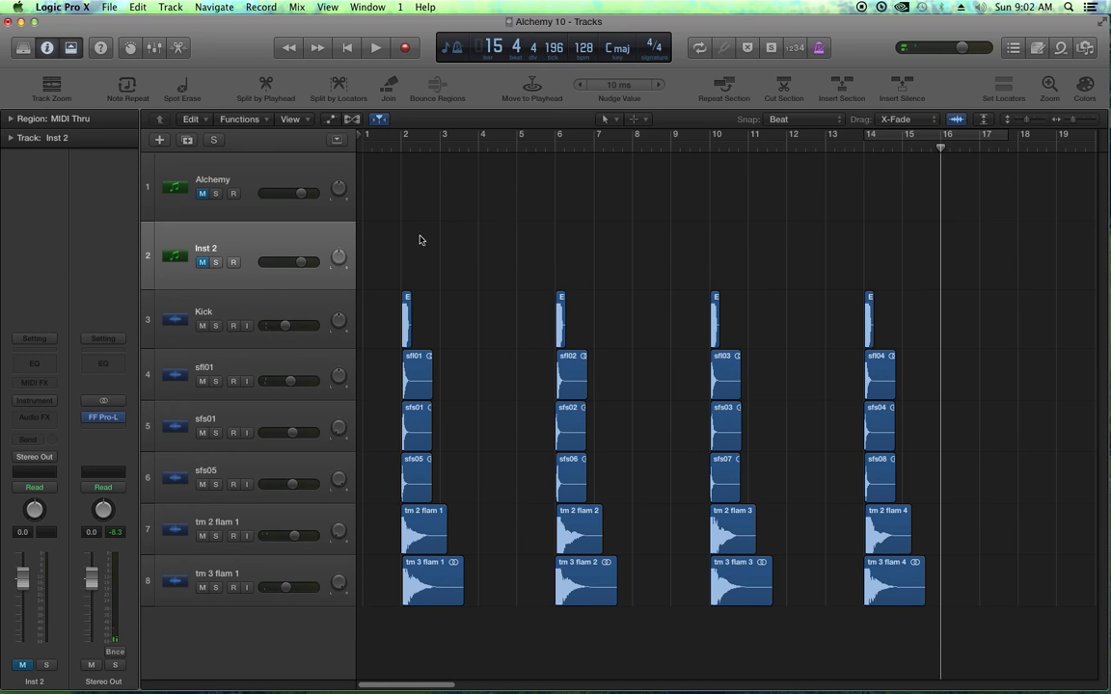
{"action": "left_click", "coordinate": [203, 262]}
- Rename the Inst 2 track to 'War Drums'
{"action": "double_click", "coordinate": [207, 250]}
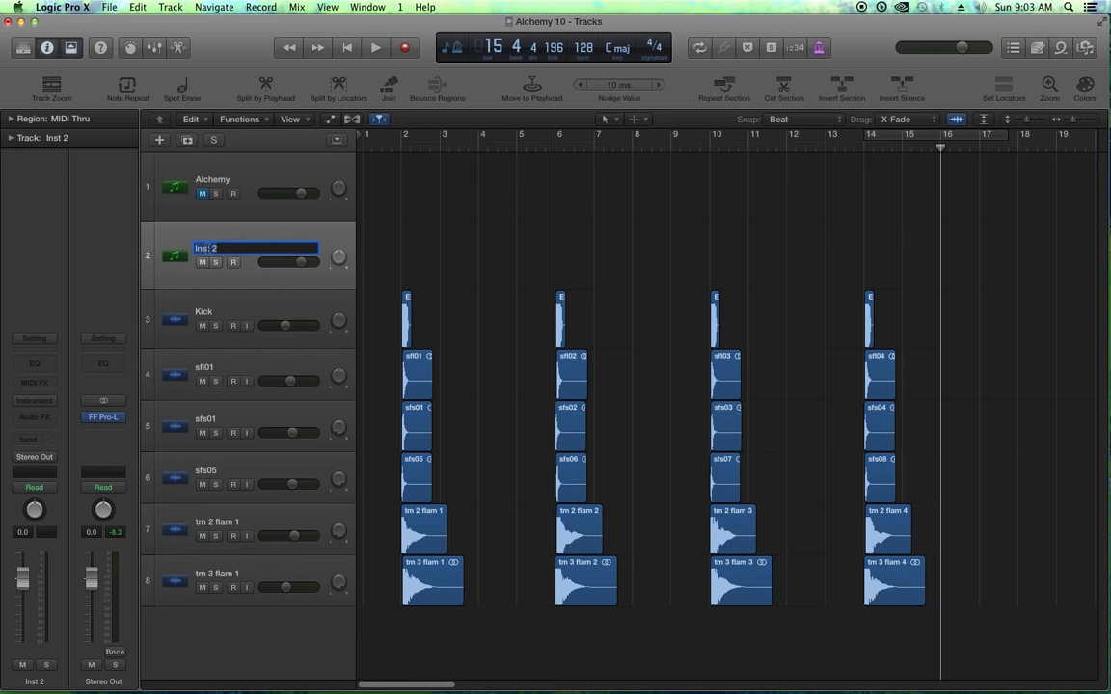
{"action": "type", "text": "War Drums"}
{"action": "key", "text": "Return"}
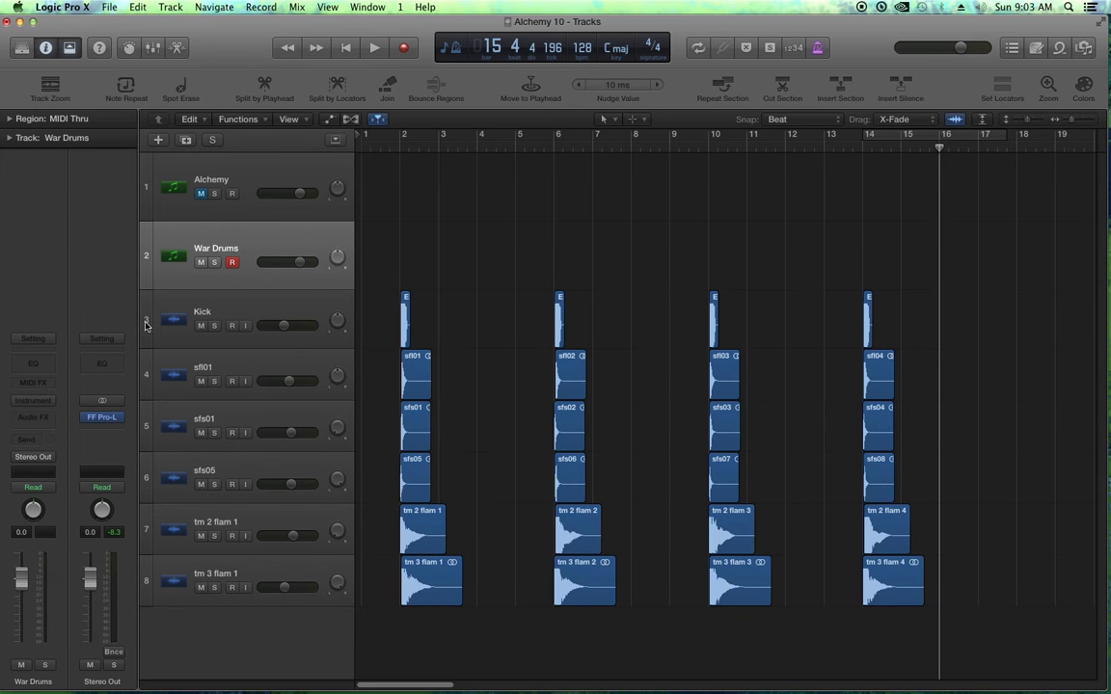
- Load a stereo Alchemy instrument on the War Drums track
{"action": "left_click", "coordinate": [33, 399]}
{"action": "mouse_move", "coordinate": [135, 416]}
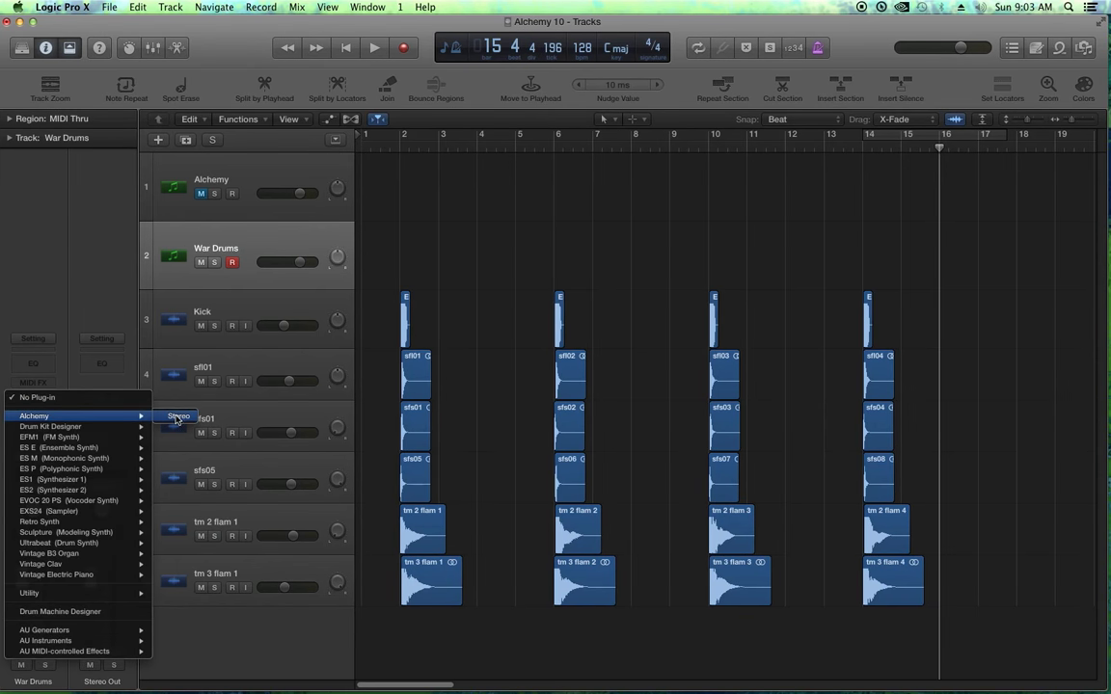
{"action": "left_click", "coordinate": [177, 418]}
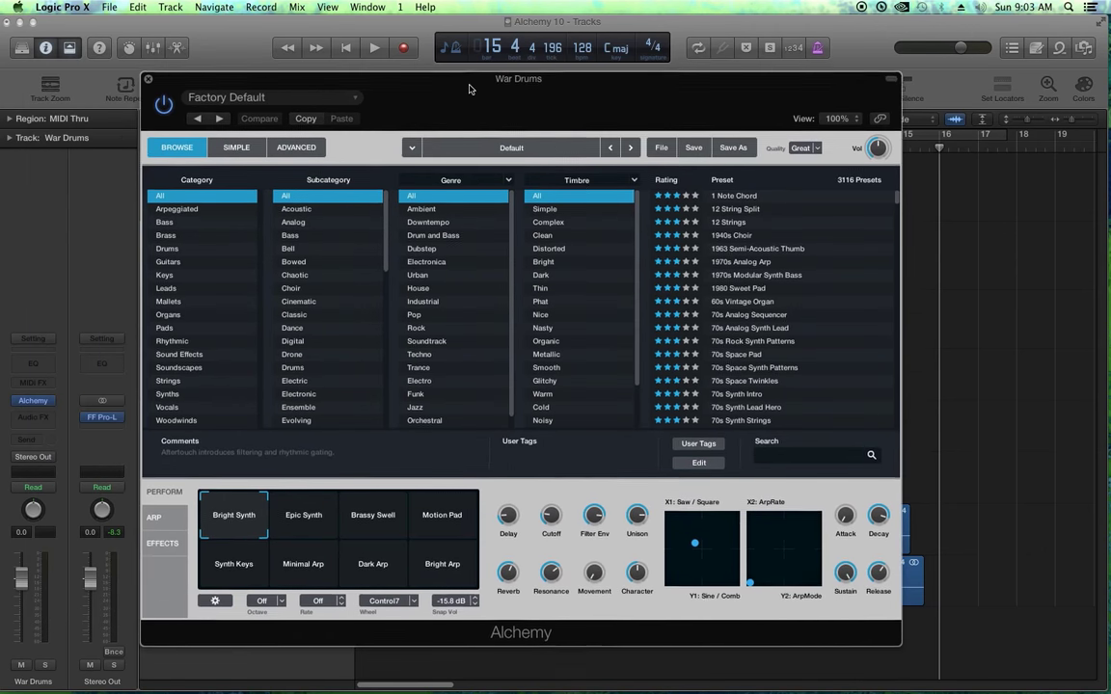
- Initialize the Alchemy patch to Default on the Advanced page and choose Import Audio for source A
{"action": "left_click", "coordinate": [309, 143]}
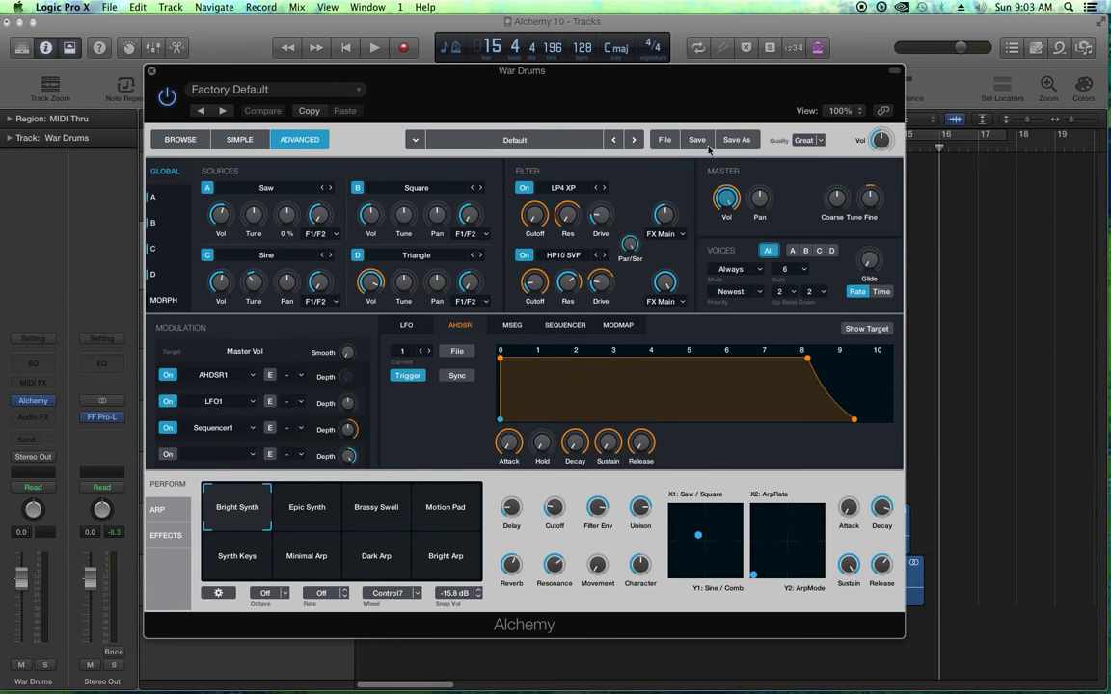
{"action": "left_click", "coordinate": [664, 140]}
{"action": "left_click", "coordinate": [665, 159]}
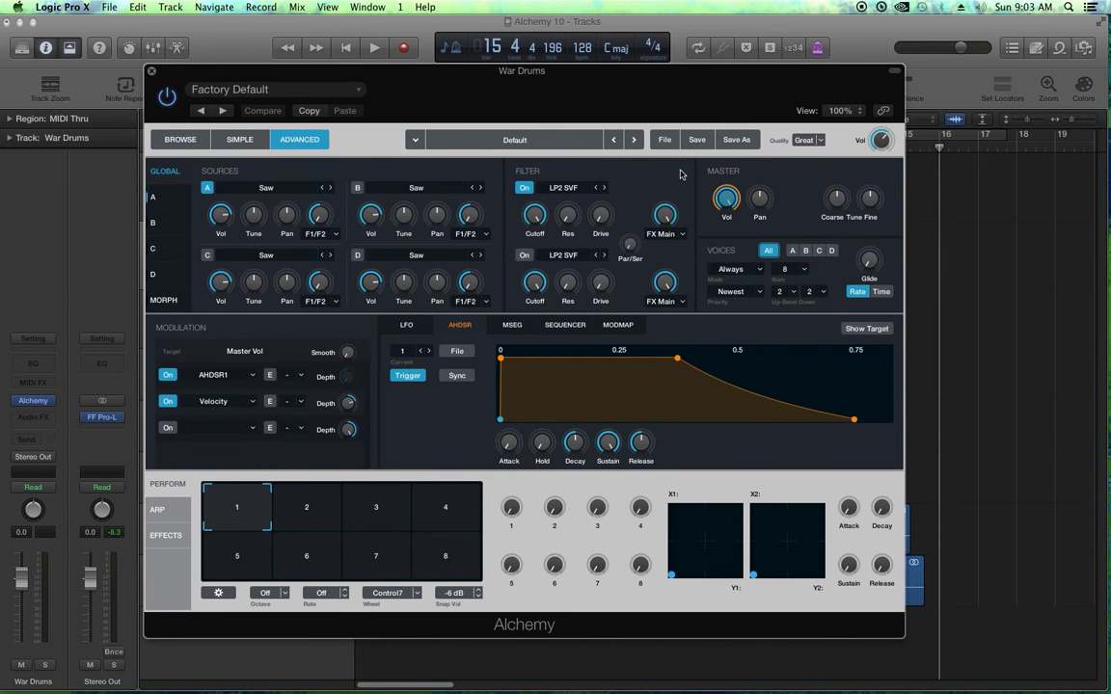
{"action": "left_click", "coordinate": [251, 183]}
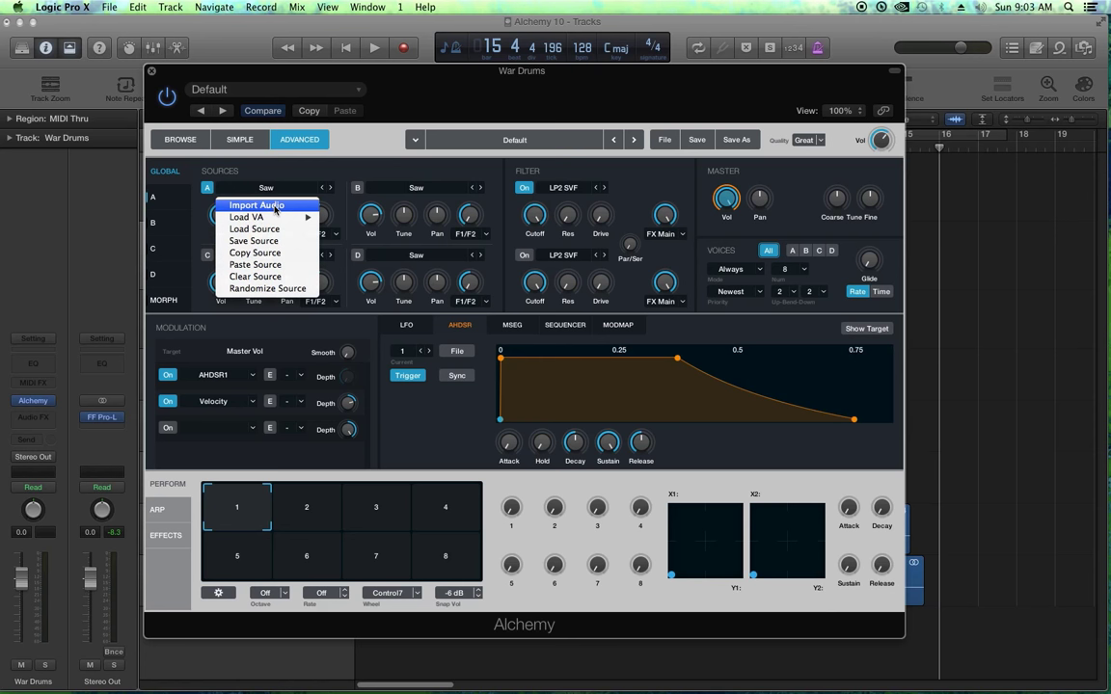
{"action": "left_click", "coordinate": [259, 185]}
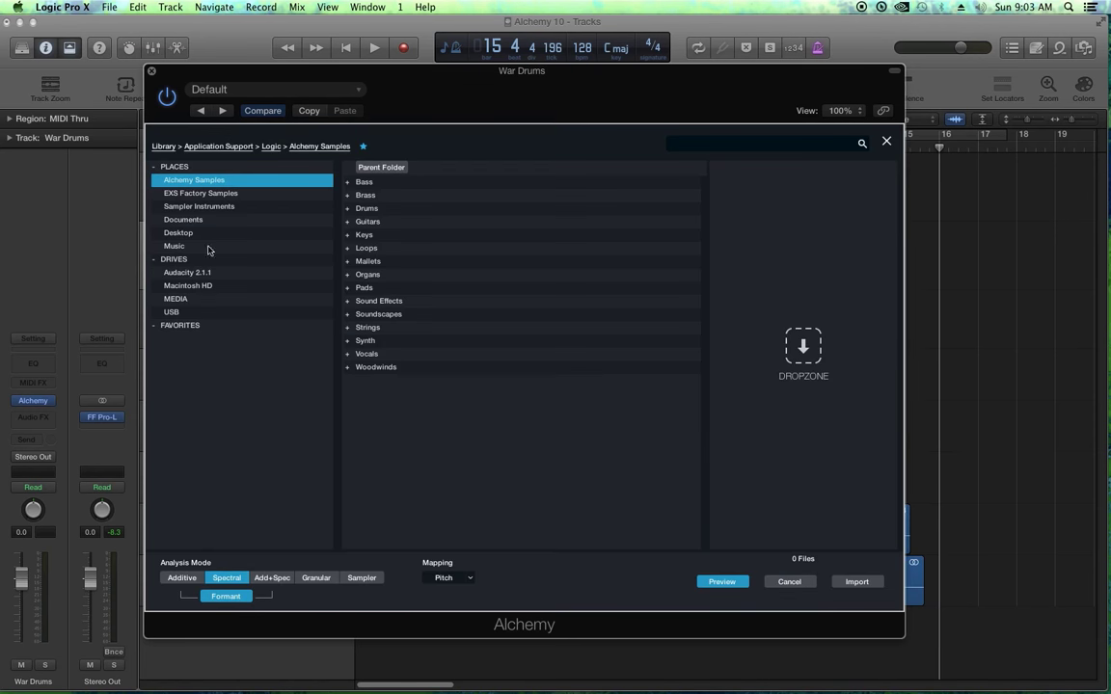
- Browse to MEDIA > AUDIO > zzz Sample Library > Drums > War Drums folder
{"action": "left_click", "coordinate": [183, 300]}
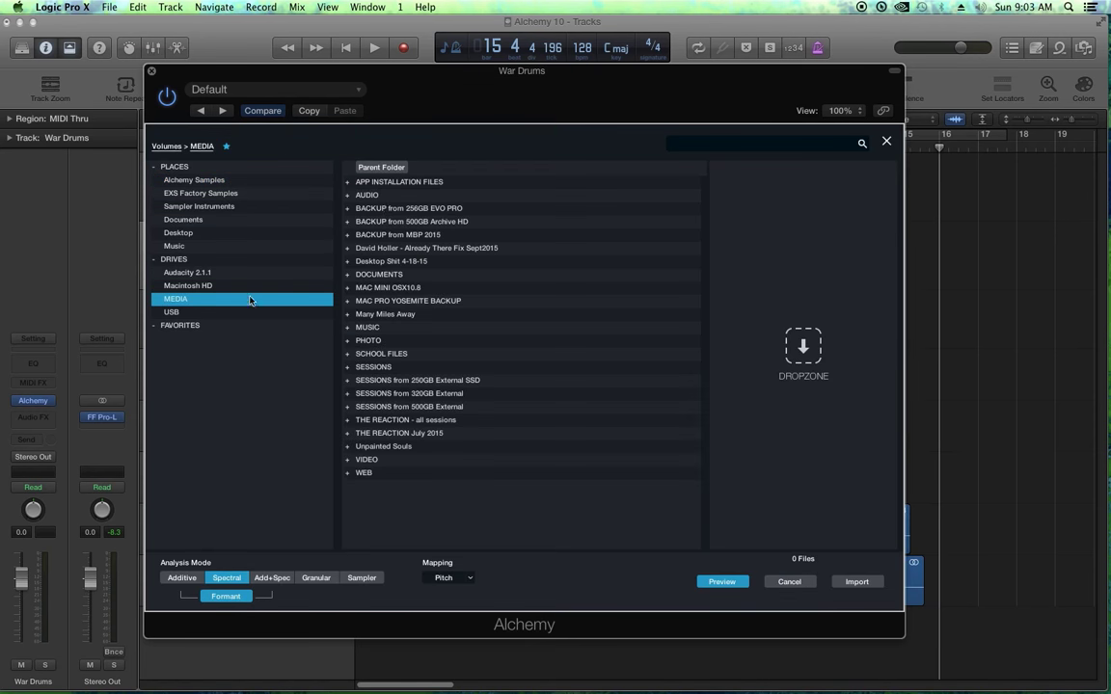
{"action": "double_click", "coordinate": [364, 195]}
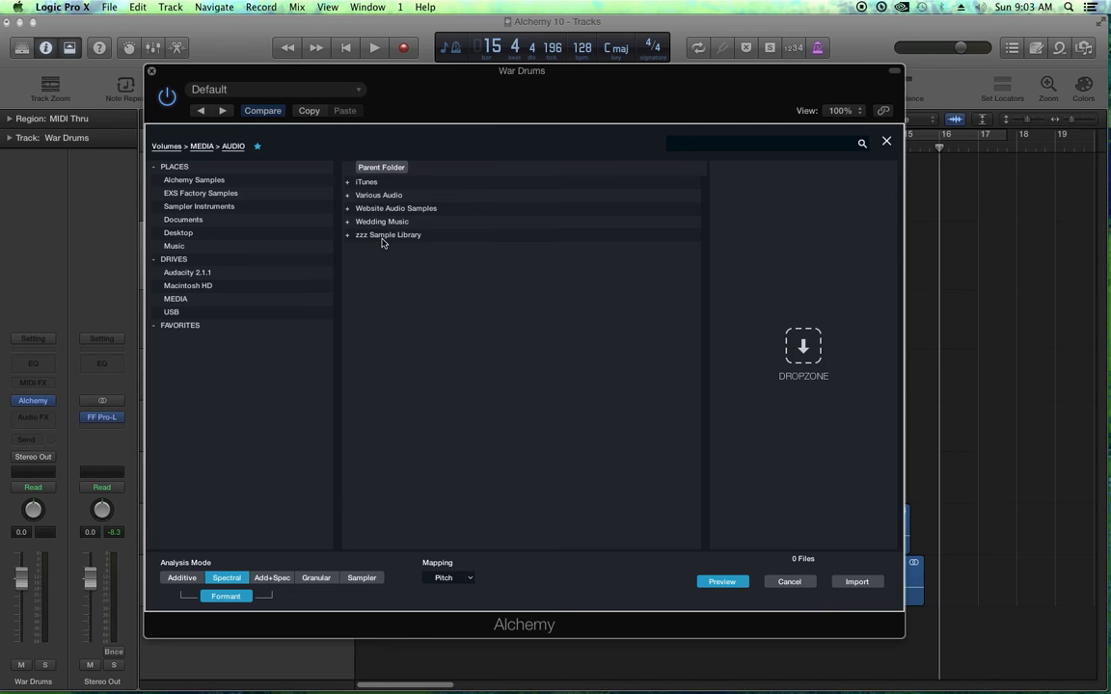
{"action": "double_click", "coordinate": [383, 236]}
{"action": "double_click", "coordinate": [364, 197]}
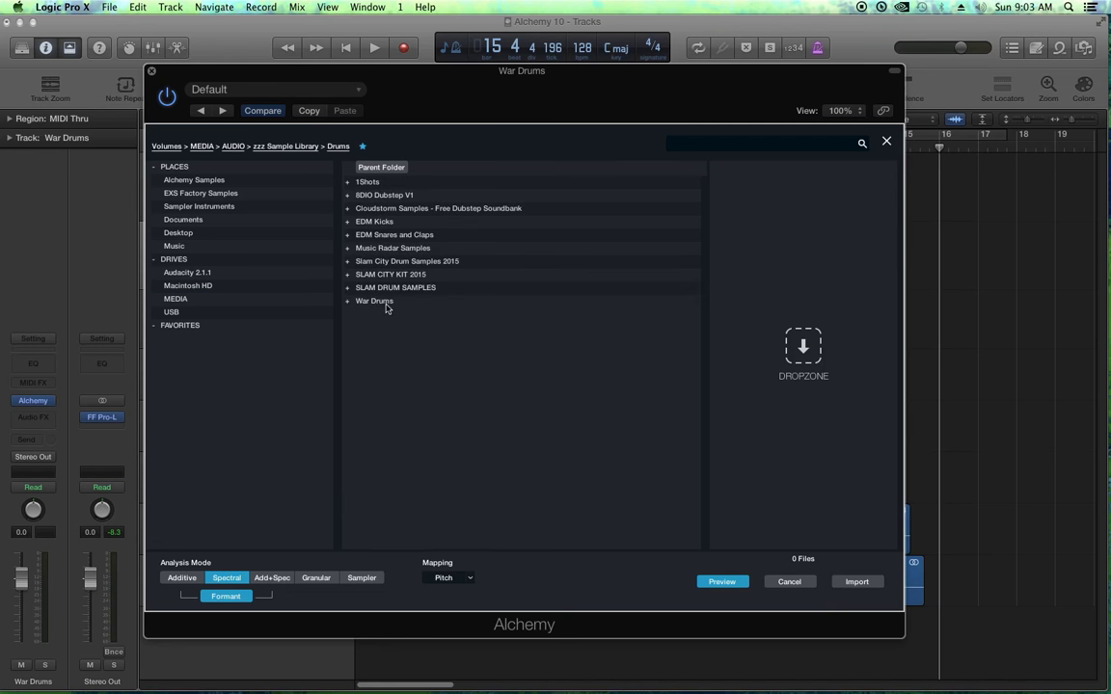
{"action": "double_click", "coordinate": [351, 275]}
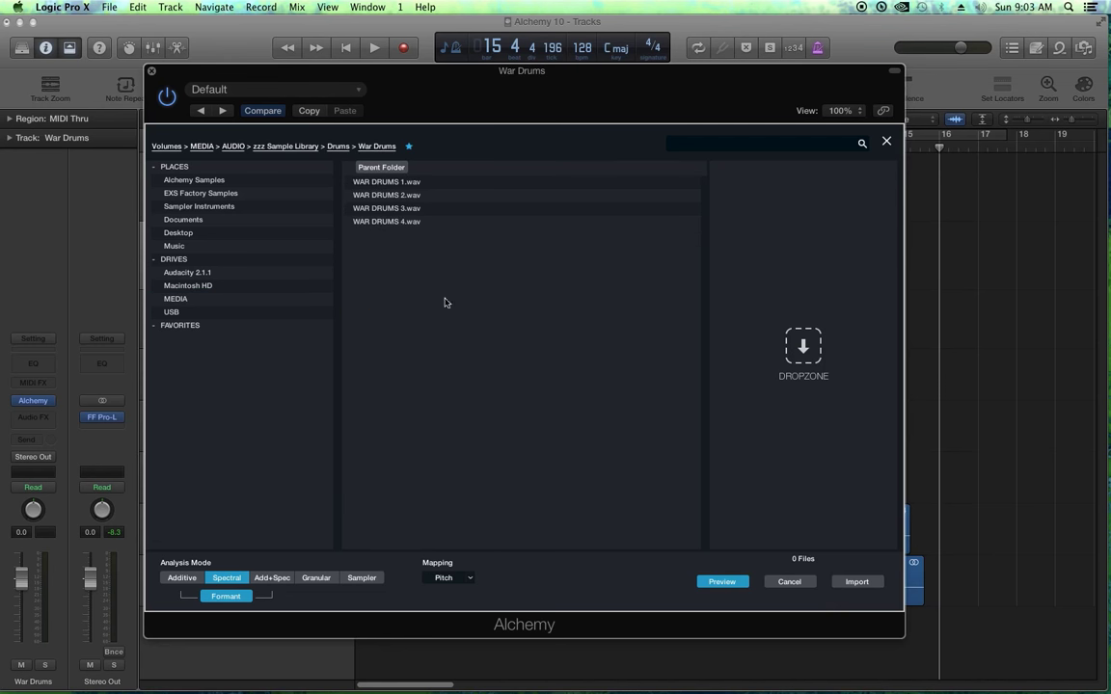
- Preview WAR DRUMS 1.wav through WAR DRUMS 4.wav, twice each
{"action": "left_click", "coordinate": [401, 183]}
{"action": "left_click", "coordinate": [378, 196]}
{"action": "left_click", "coordinate": [394, 208]}
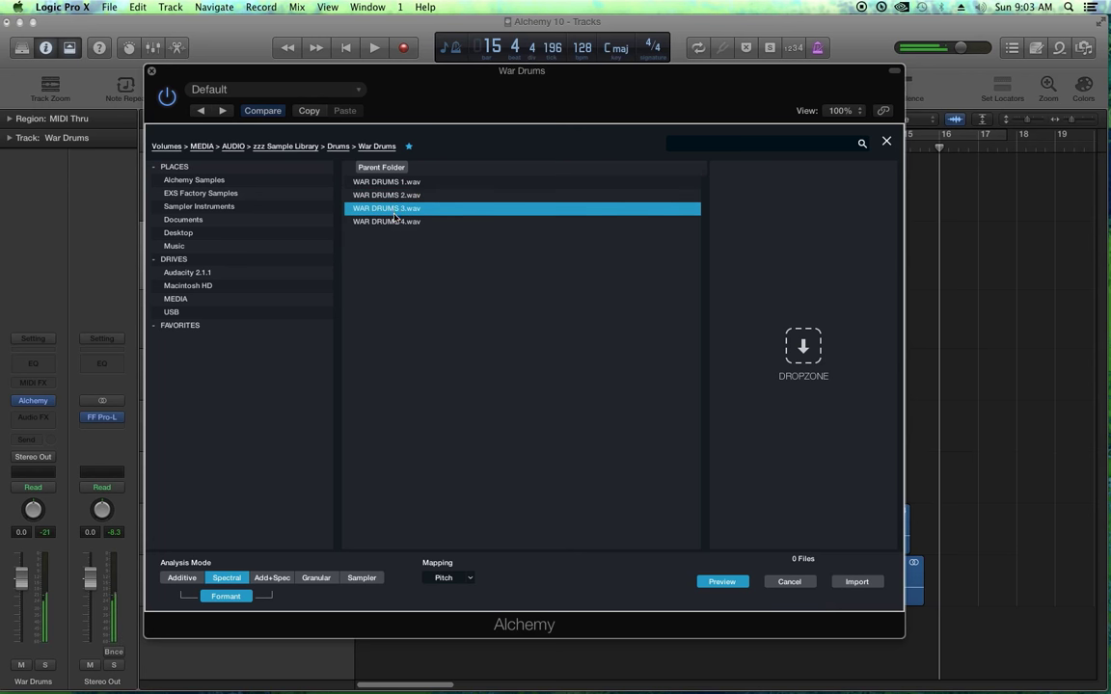
{"action": "left_click", "coordinate": [393, 222]}
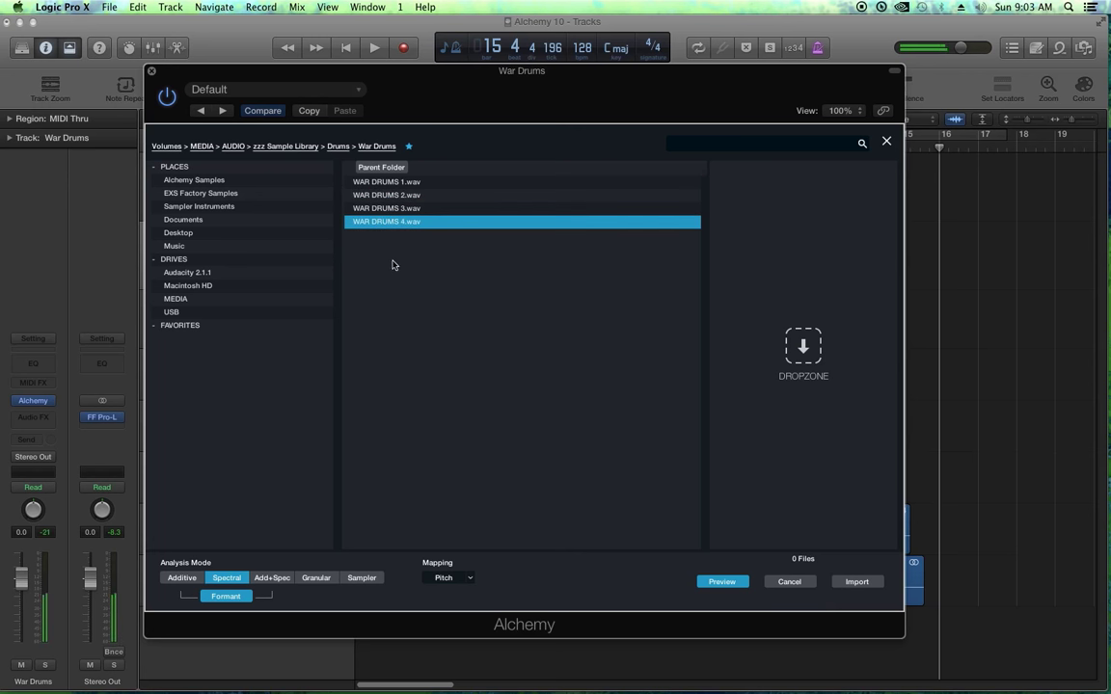
{"action": "left_click", "coordinate": [395, 185]}
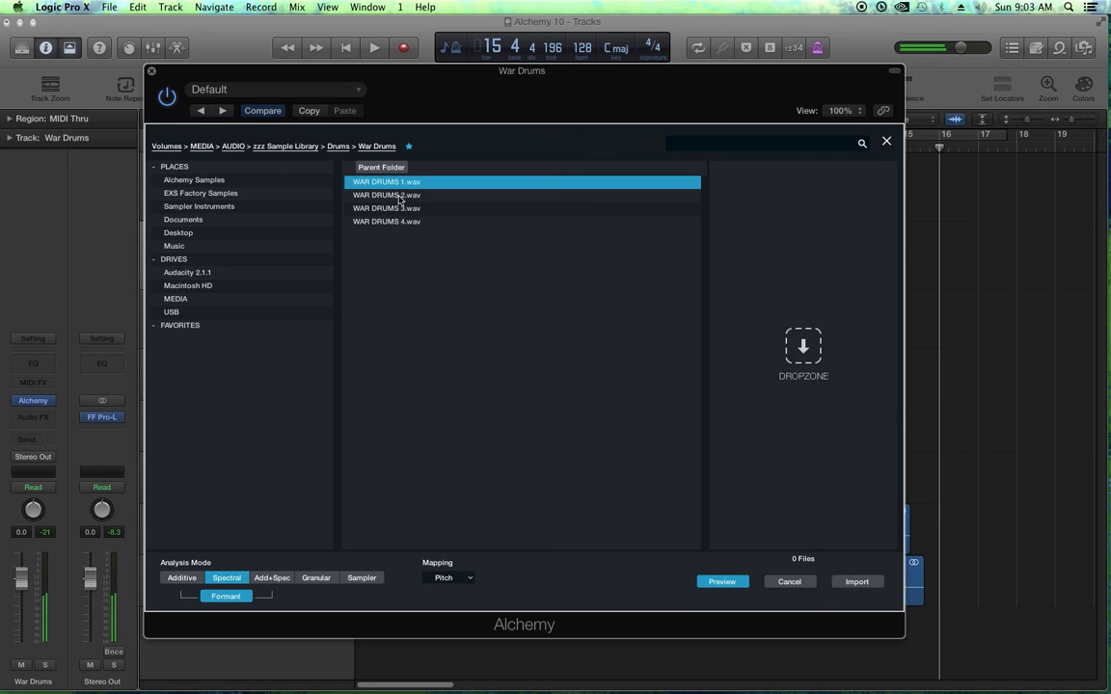
{"action": "left_click", "coordinate": [402, 196]}
{"action": "left_click", "coordinate": [402, 210]}
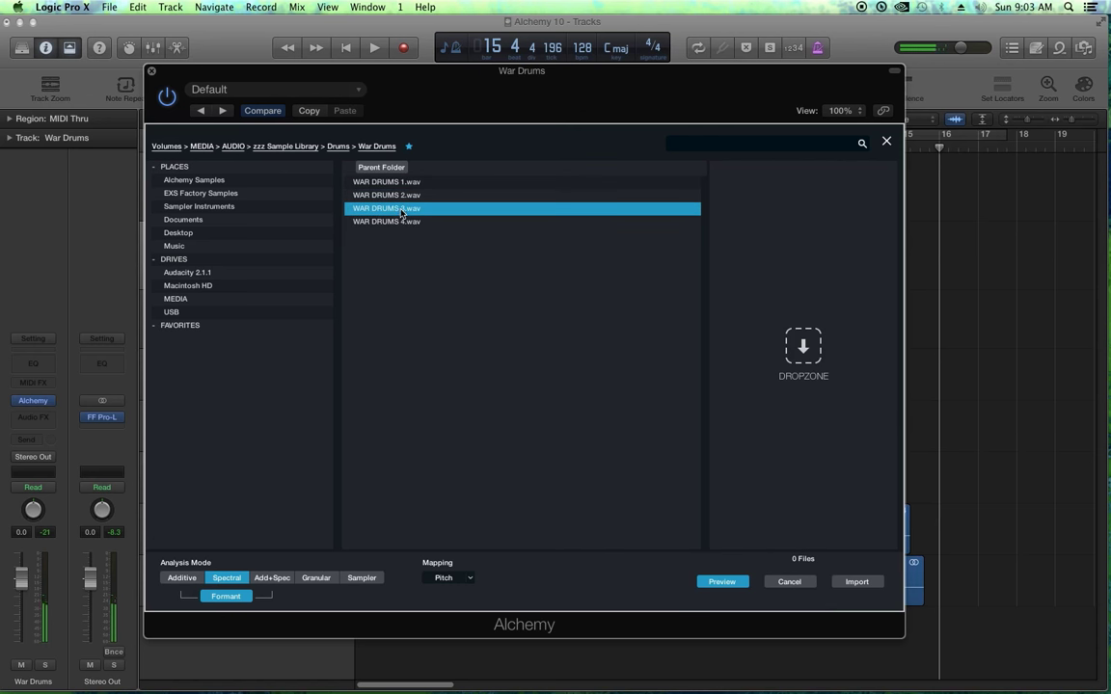
{"action": "left_click", "coordinate": [397, 223]}
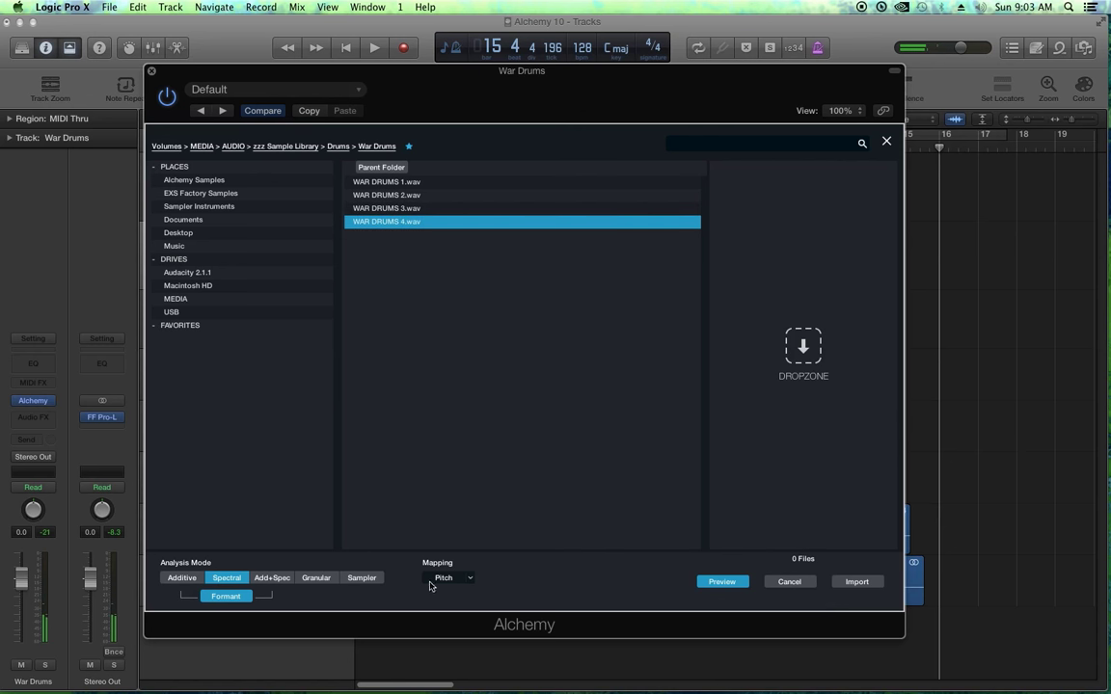
- Set Sampler analysis with Drum mapping, select all four files, and import them
{"action": "left_click", "coordinate": [361, 578]}
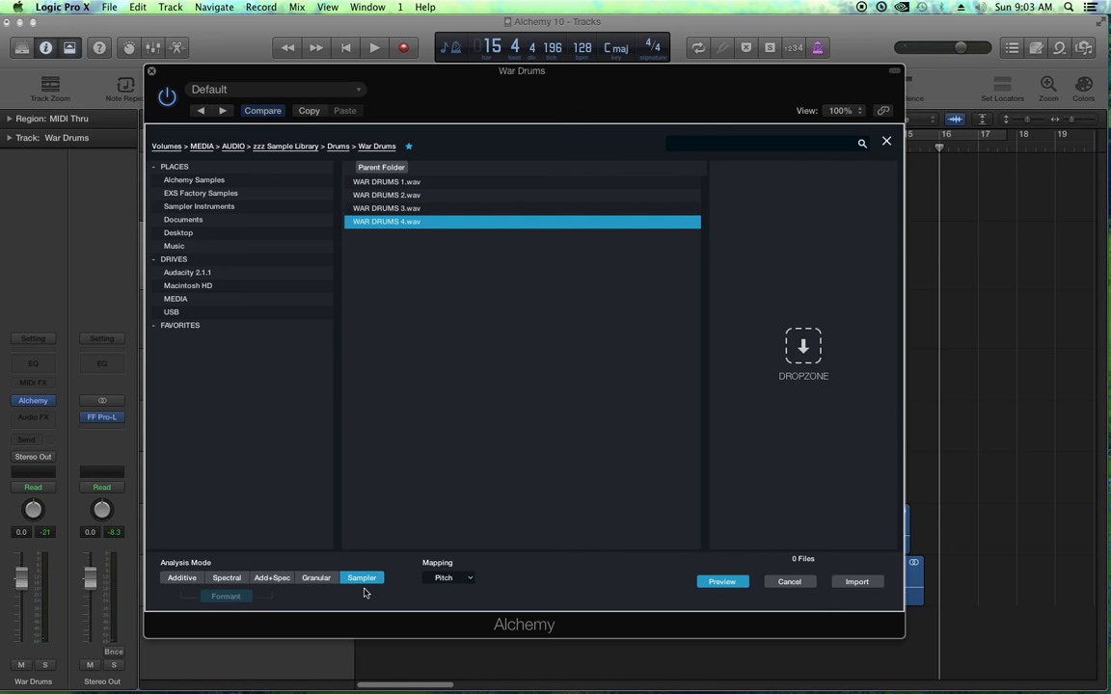
{"action": "left_click", "coordinate": [462, 579]}
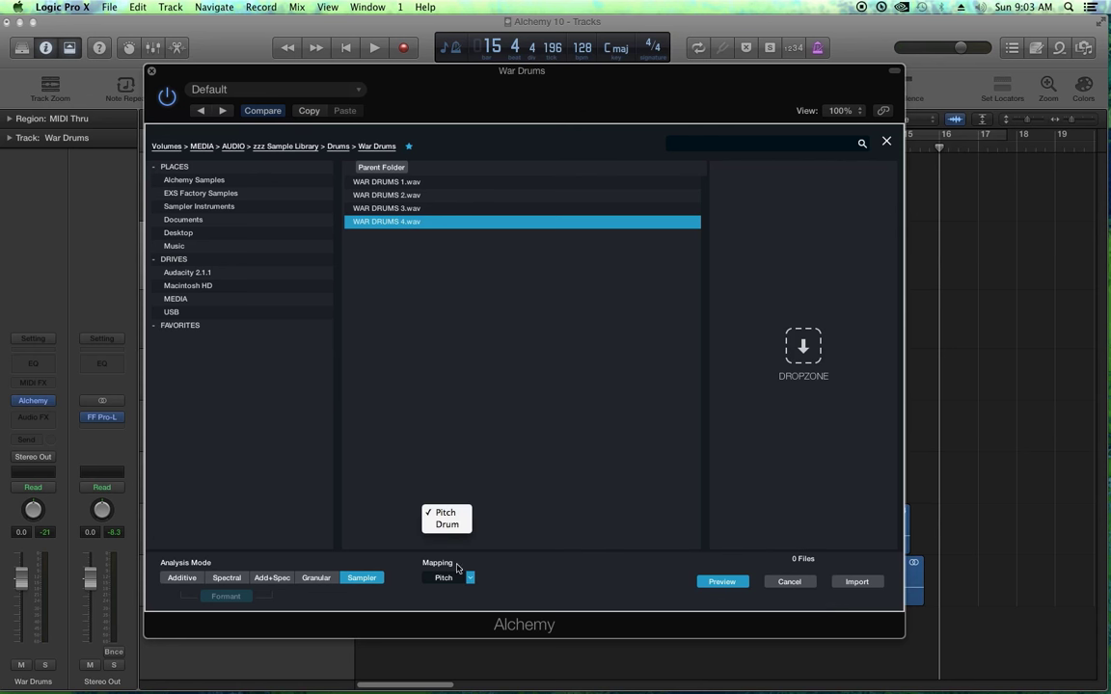
{"action": "left_click", "coordinate": [449, 526]}
{"action": "left_click", "coordinate": [368, 181], "text": "shift"}
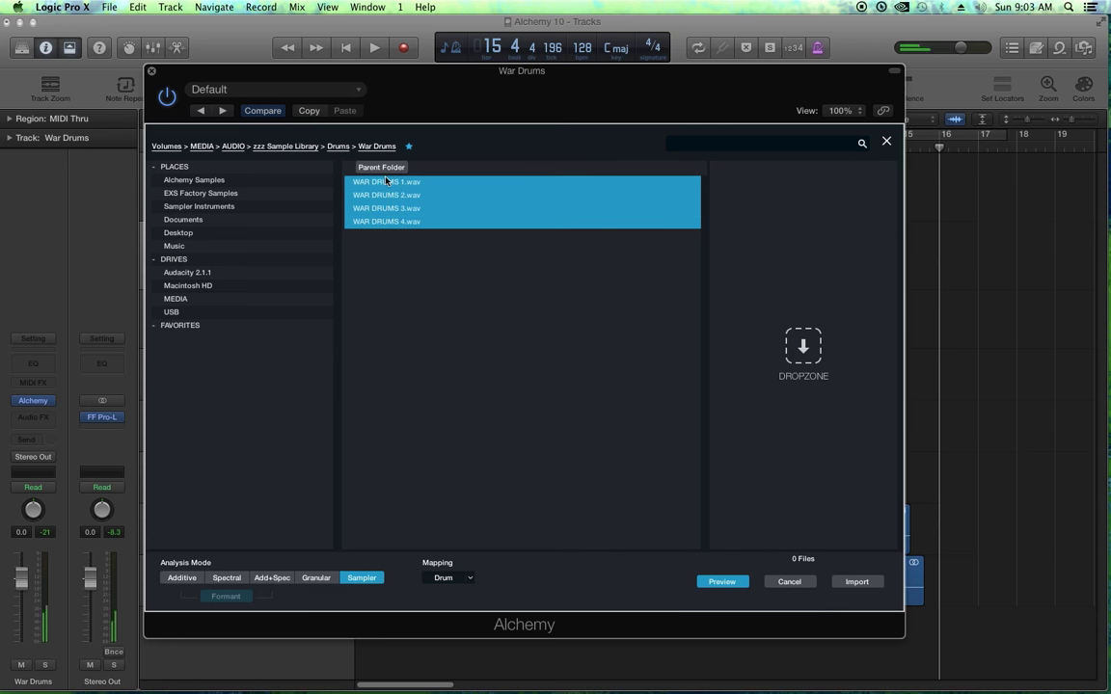
{"action": "left_click", "coordinate": [857, 582]}
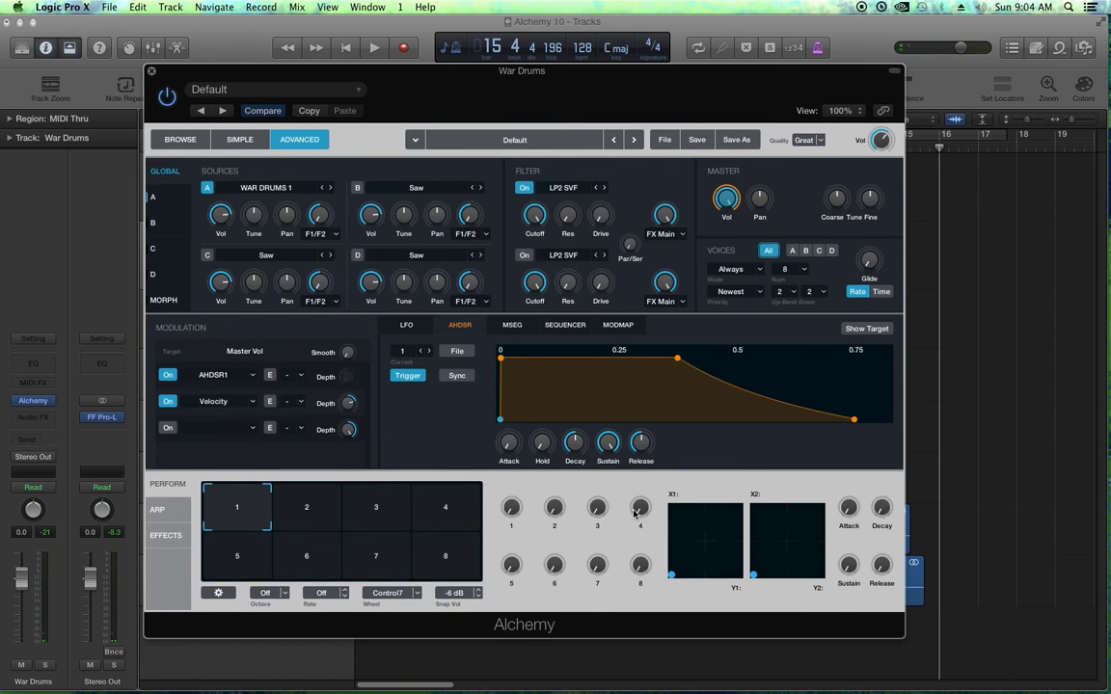
- Open source A's zone editor, zoom the keyboard to C1–C2, and audition C1
{"action": "left_click", "coordinate": [161, 199]}
{"action": "left_click", "coordinate": [397, 176]}
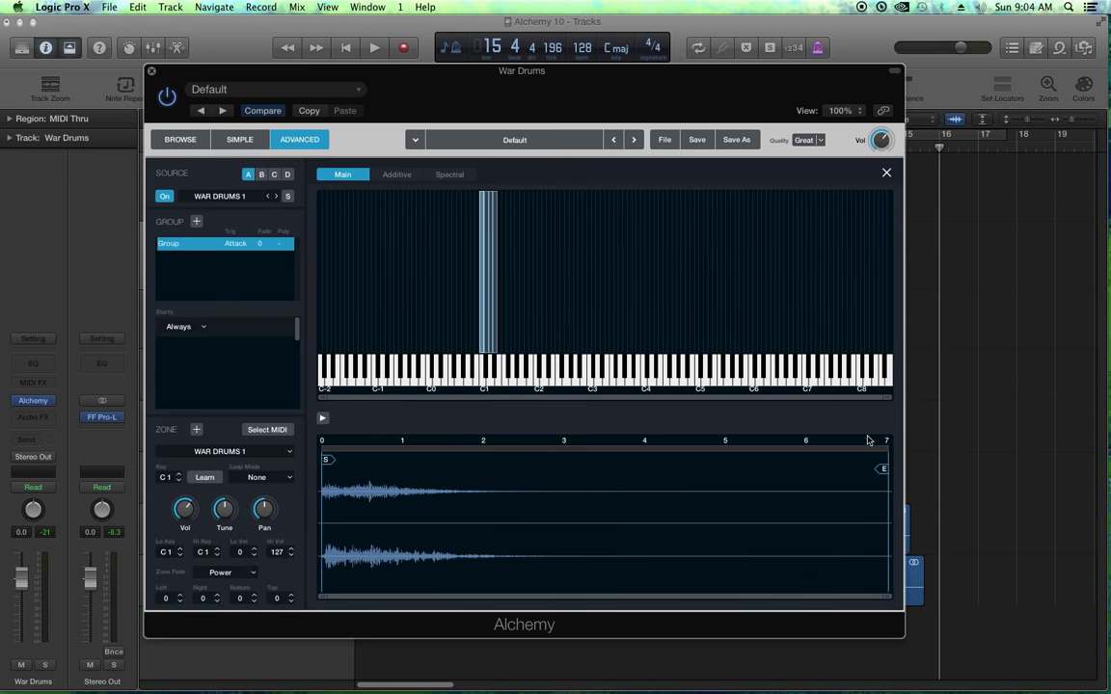
{"action": "left_click_drag", "start_coordinate": [888, 402], "coordinate": [526, 410]}
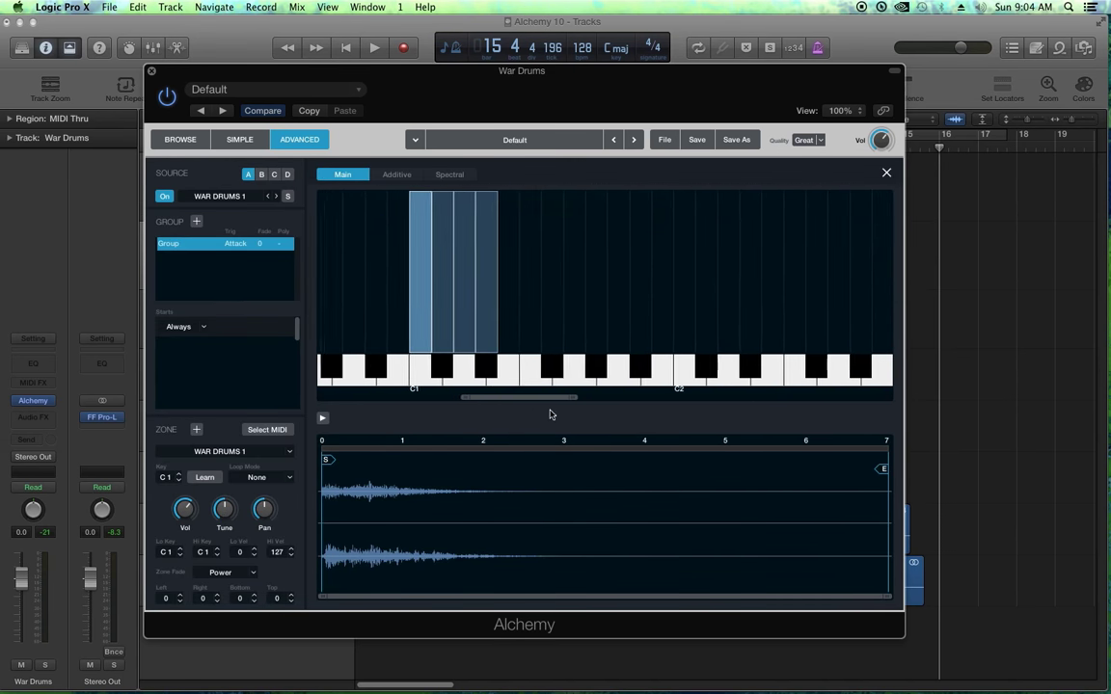
{"action": "left_click", "coordinate": [425, 377]}
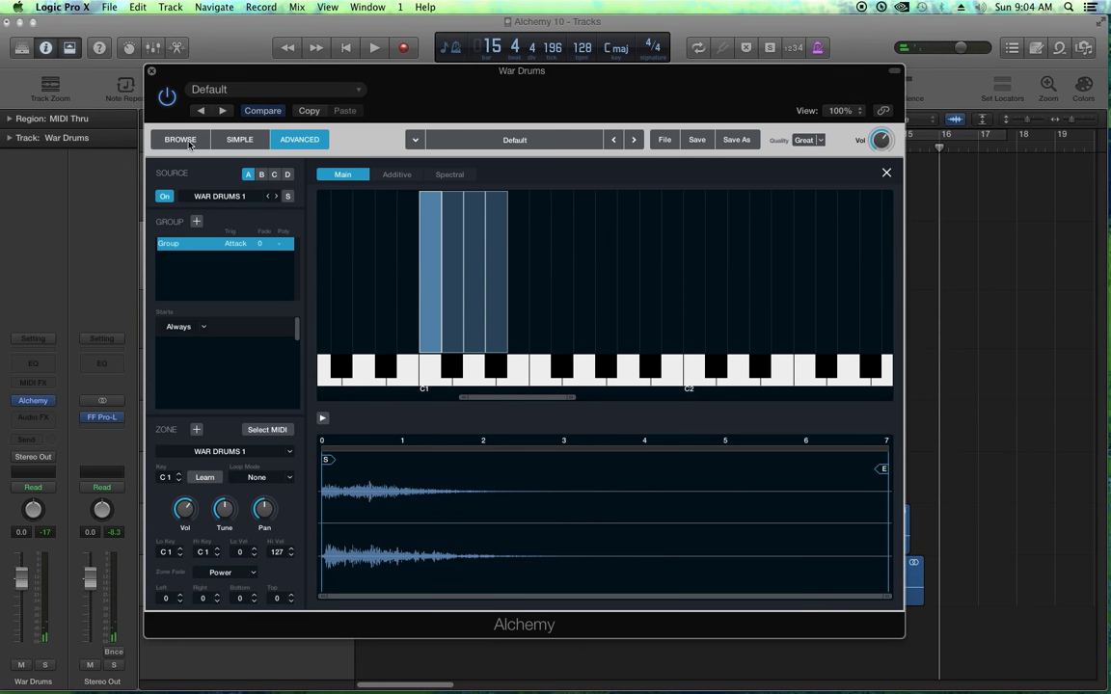
{"action": "left_click", "coordinate": [431, 379]}
{"action": "left_click", "coordinate": [190, 142]}
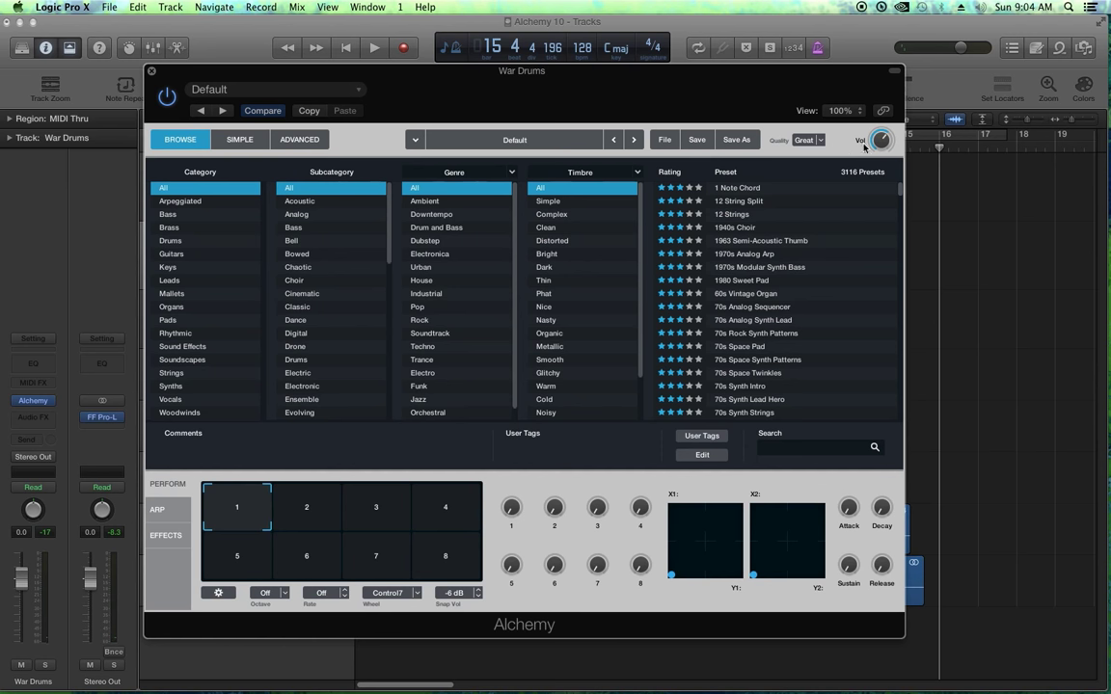
{"action": "left_click", "coordinate": [296, 141]}
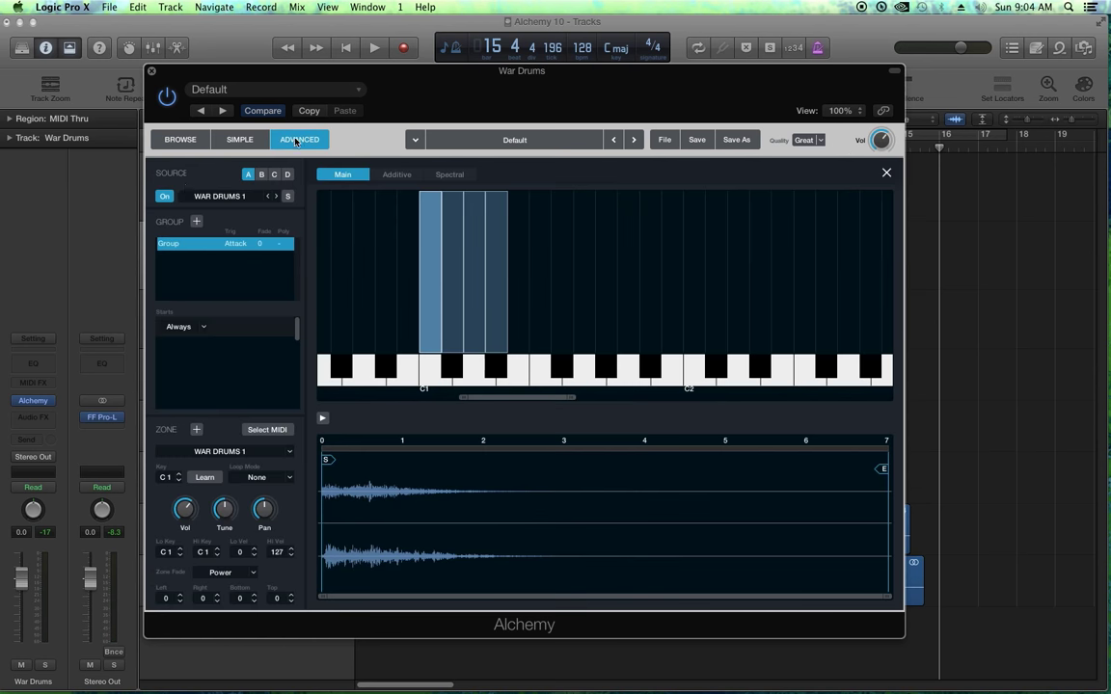
- Close the zone editor, disable AHDSR1 volume modulation, and lower velocity depth to about 21 %
{"action": "left_click", "coordinate": [885, 174]}
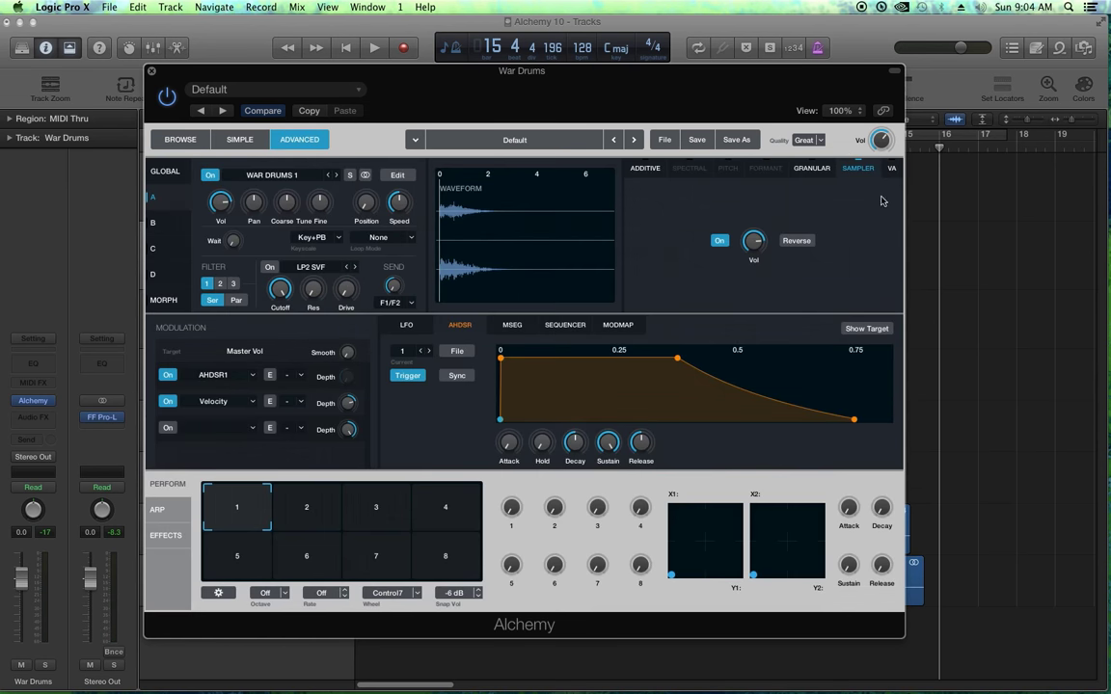
{"action": "left_click", "coordinate": [167, 376]}
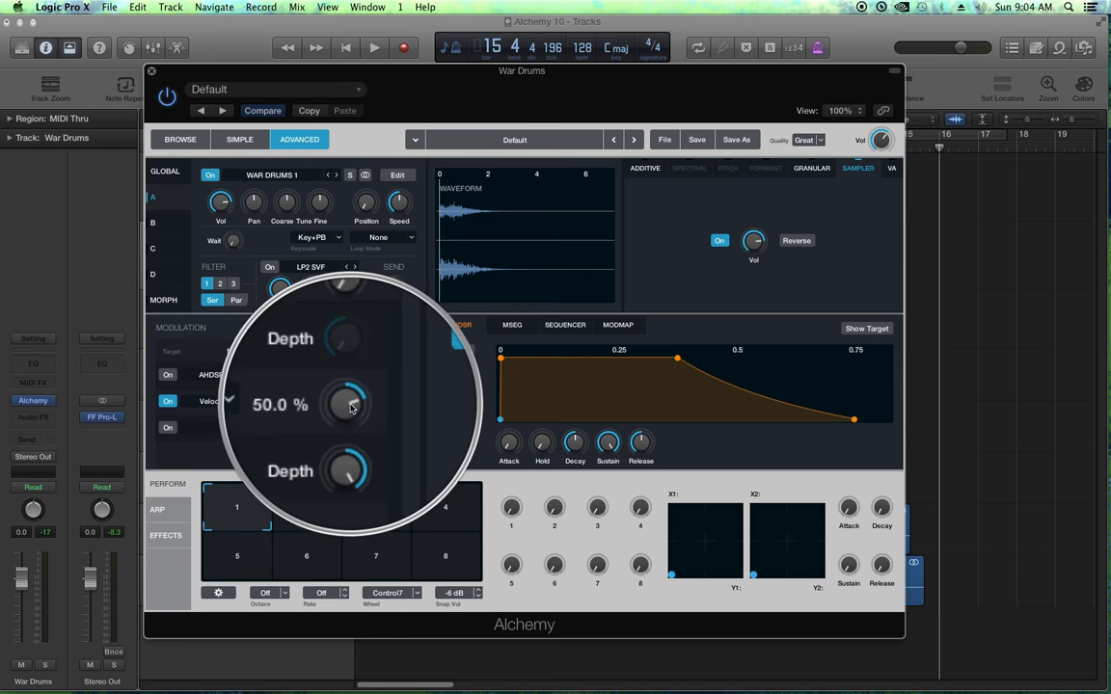
{"action": "left_click_drag", "start_coordinate": [349, 407], "coordinate": [357, 437]}
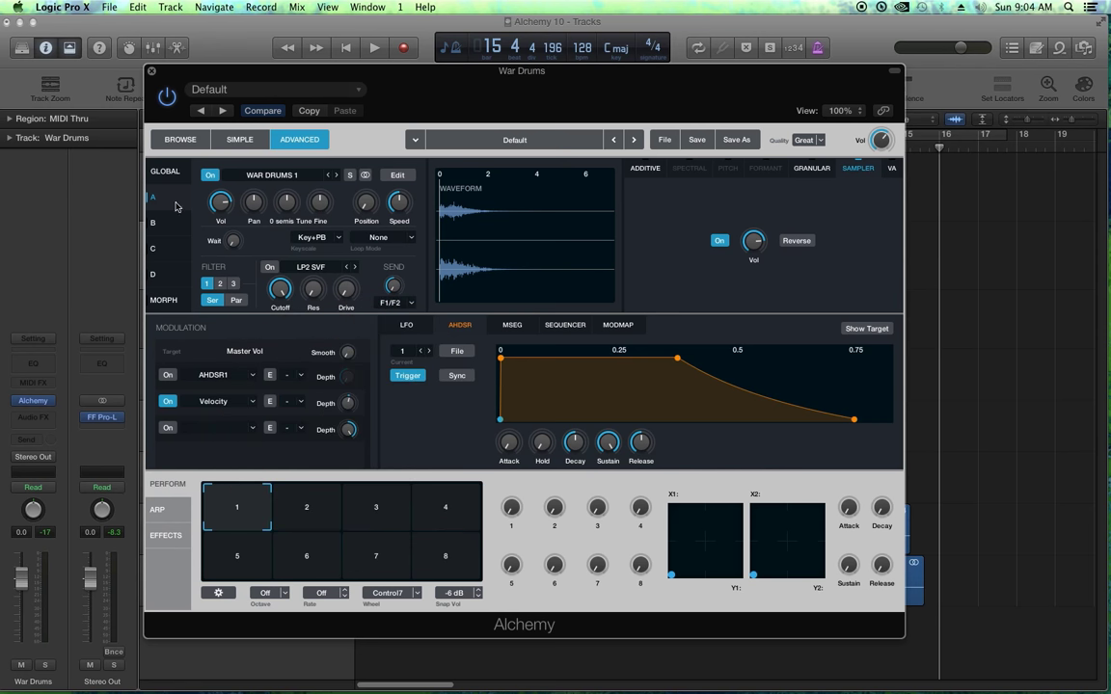
- Open the WAR DRUMS 1 zone editor, briefly visit the preset browser, then close the editor
{"action": "left_click", "coordinate": [396, 175]}
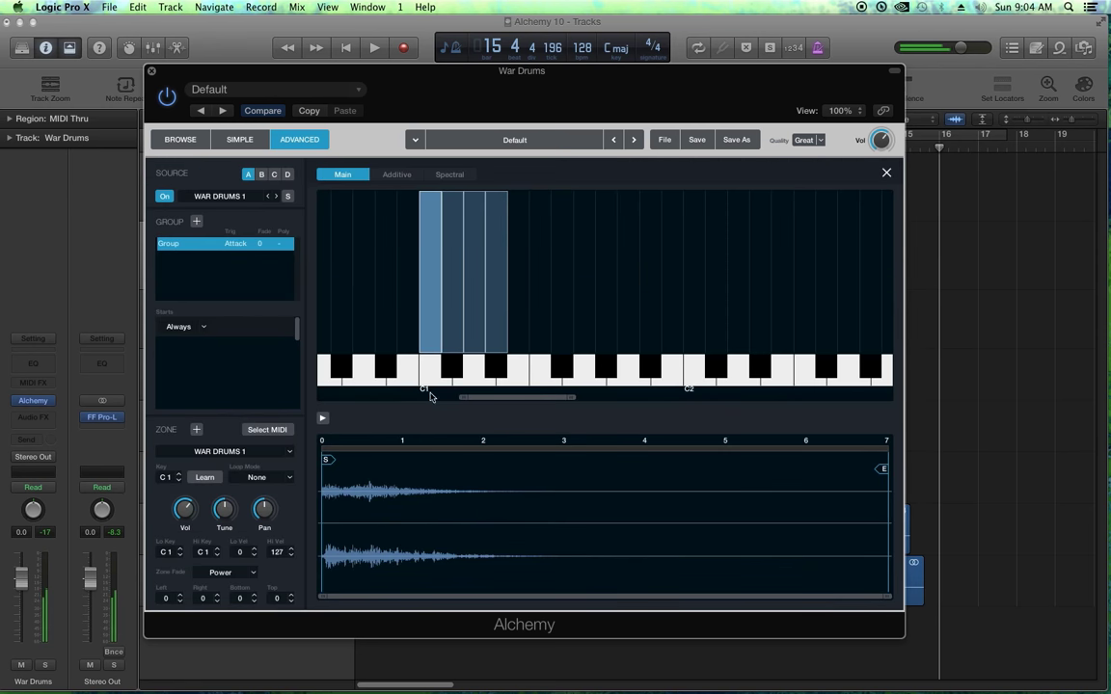
{"action": "left_click", "coordinate": [429, 364]}
{"action": "left_click", "coordinate": [178, 137]}
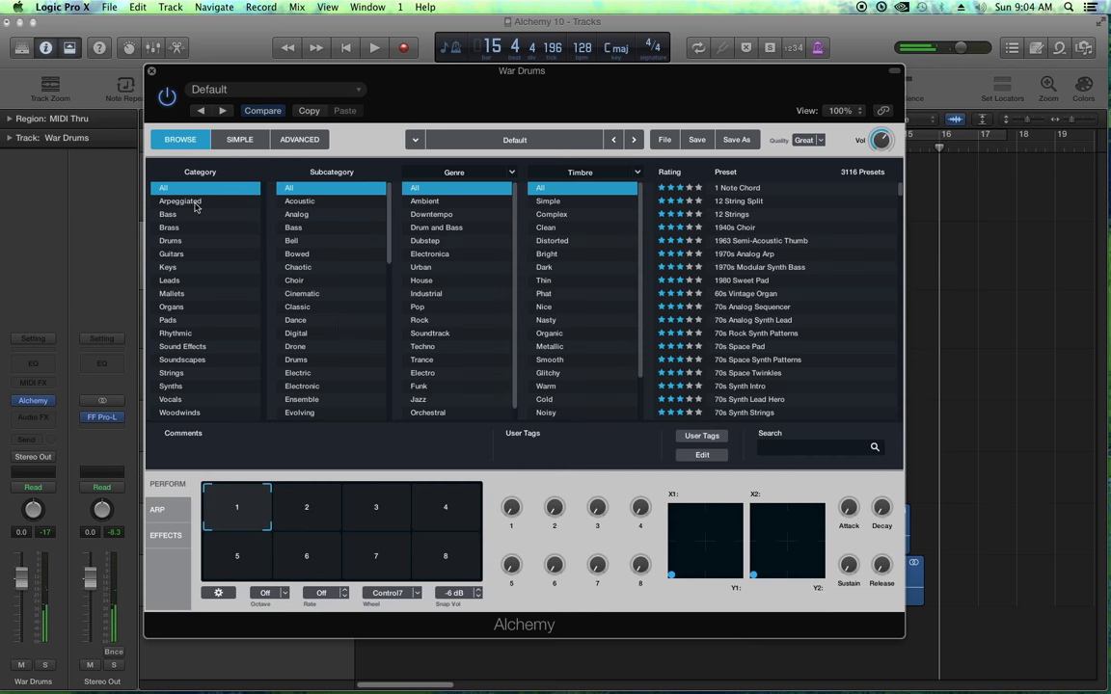
{"action": "left_click", "coordinate": [299, 139]}
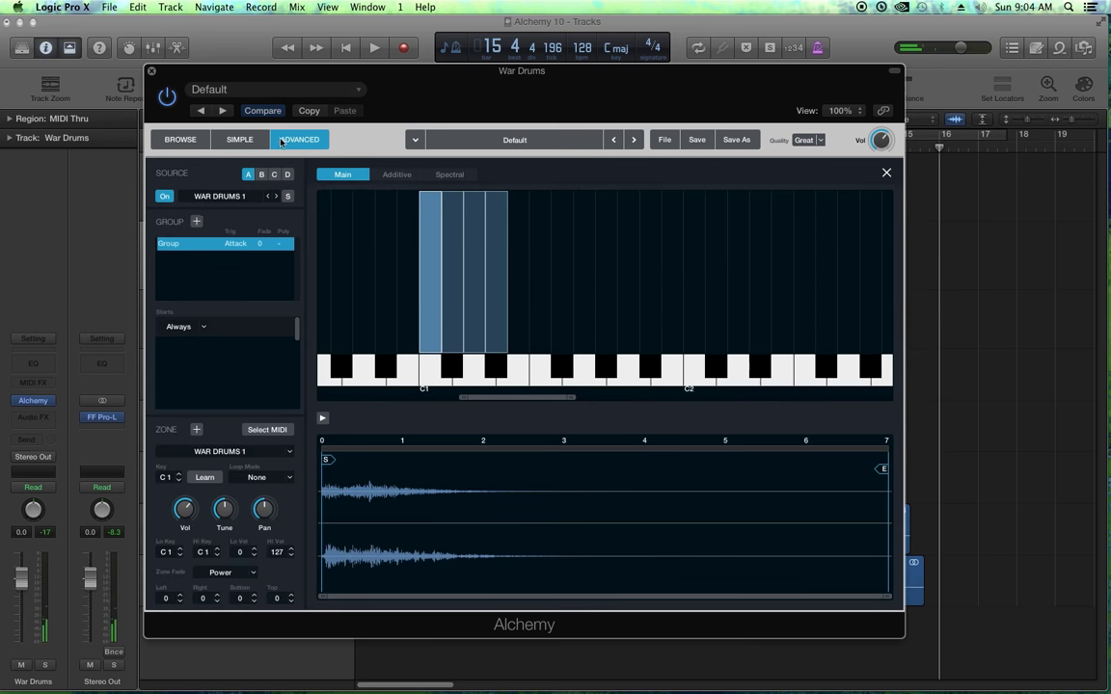
{"action": "left_click", "coordinate": [886, 172]}
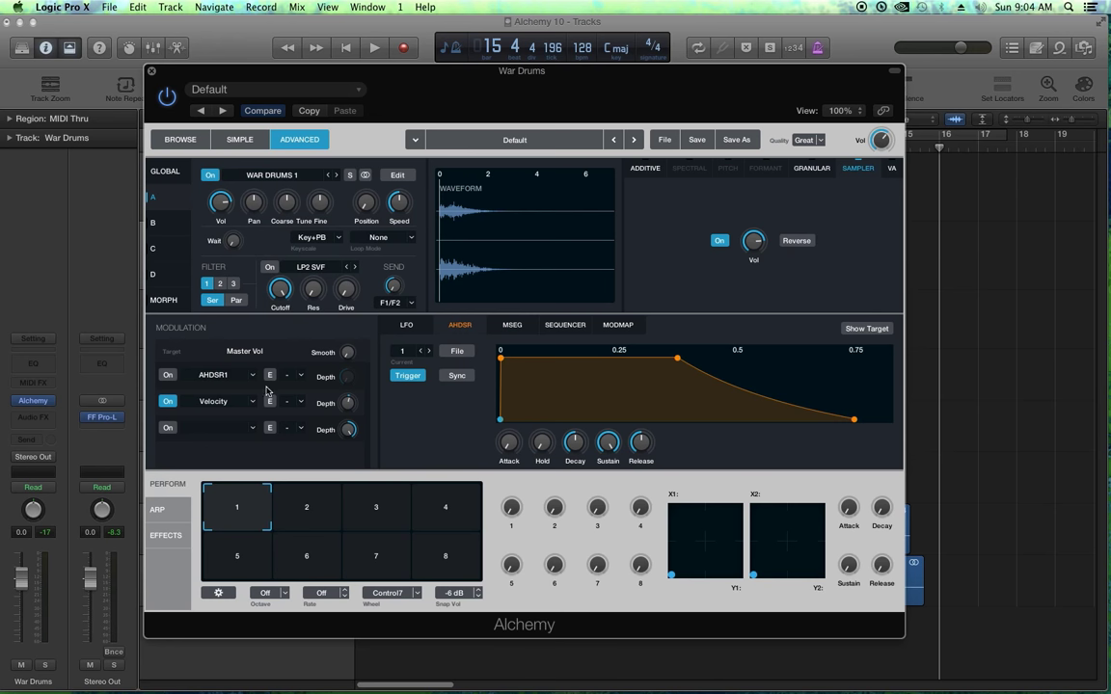
- From the Global view, reopen source A's zone editor and play C1 three times
{"action": "left_click", "coordinate": [175, 177]}
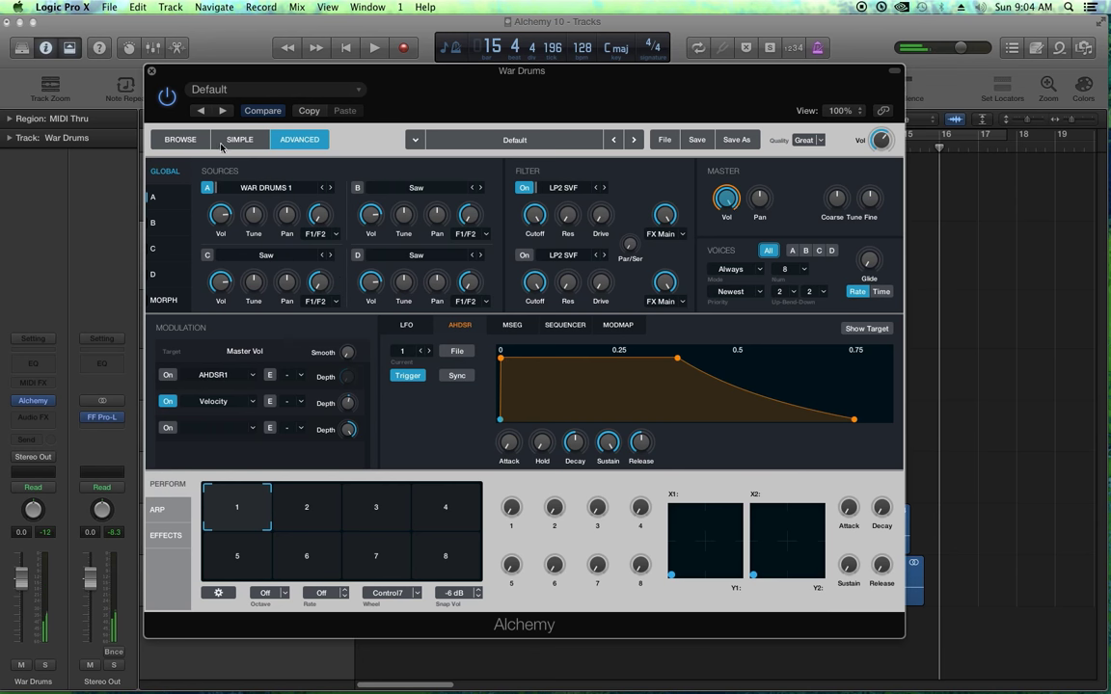
{"action": "left_click", "coordinate": [152, 191]}
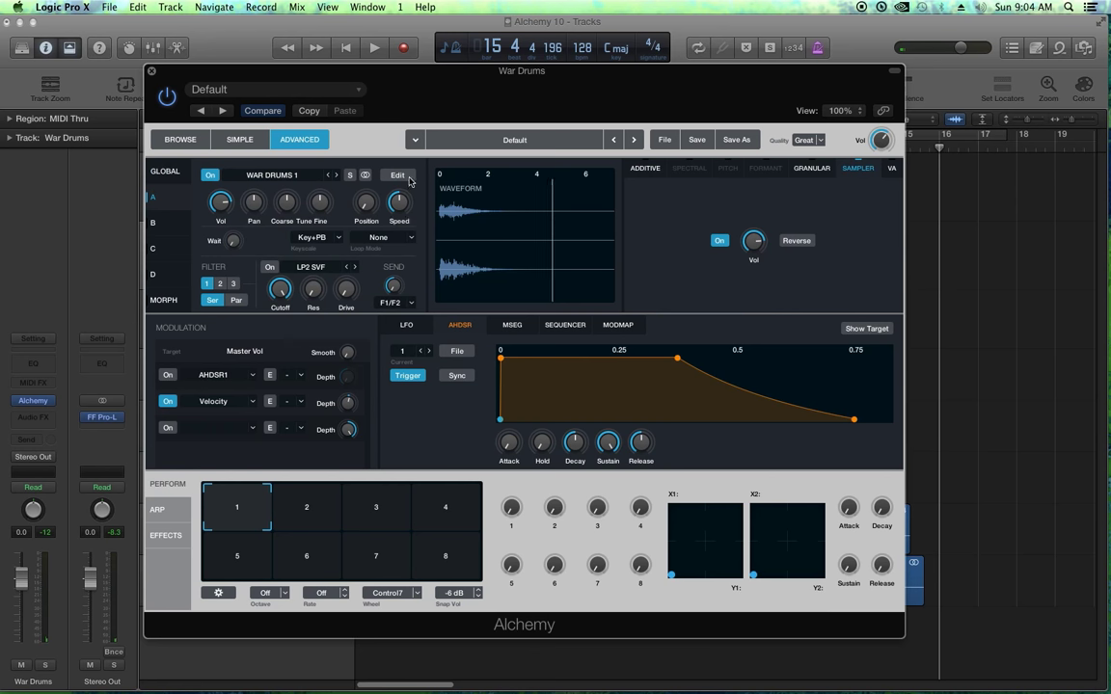
{"action": "left_click", "coordinate": [489, 250]}
{"action": "left_click", "coordinate": [428, 378]}
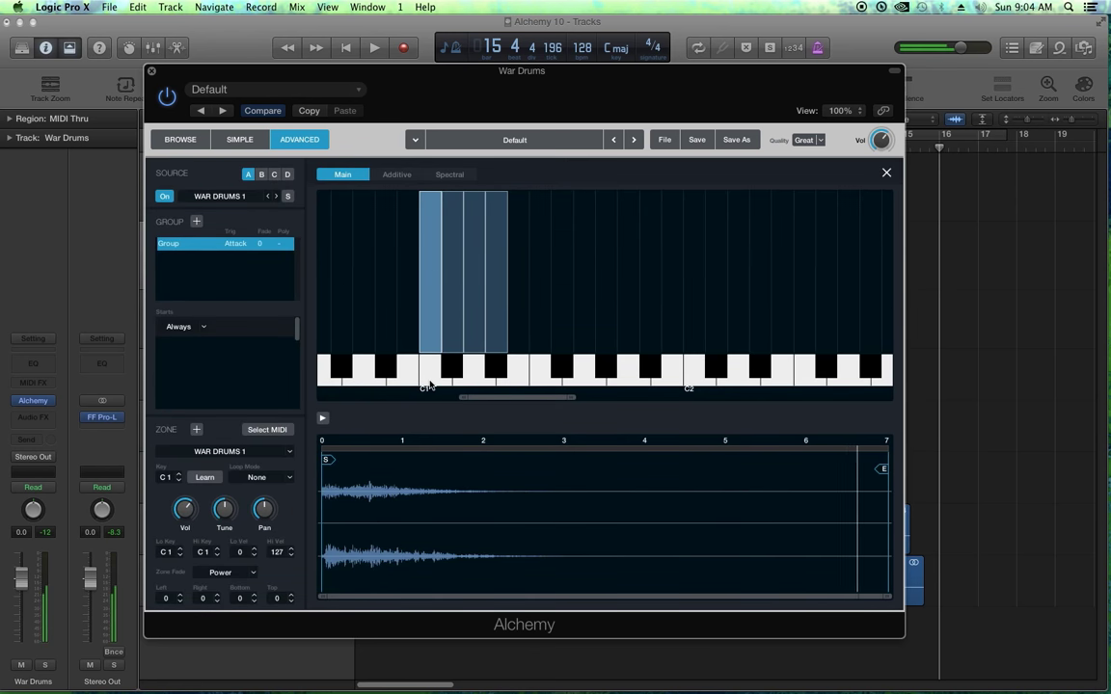
{"action": "left_click", "coordinate": [430, 382]}
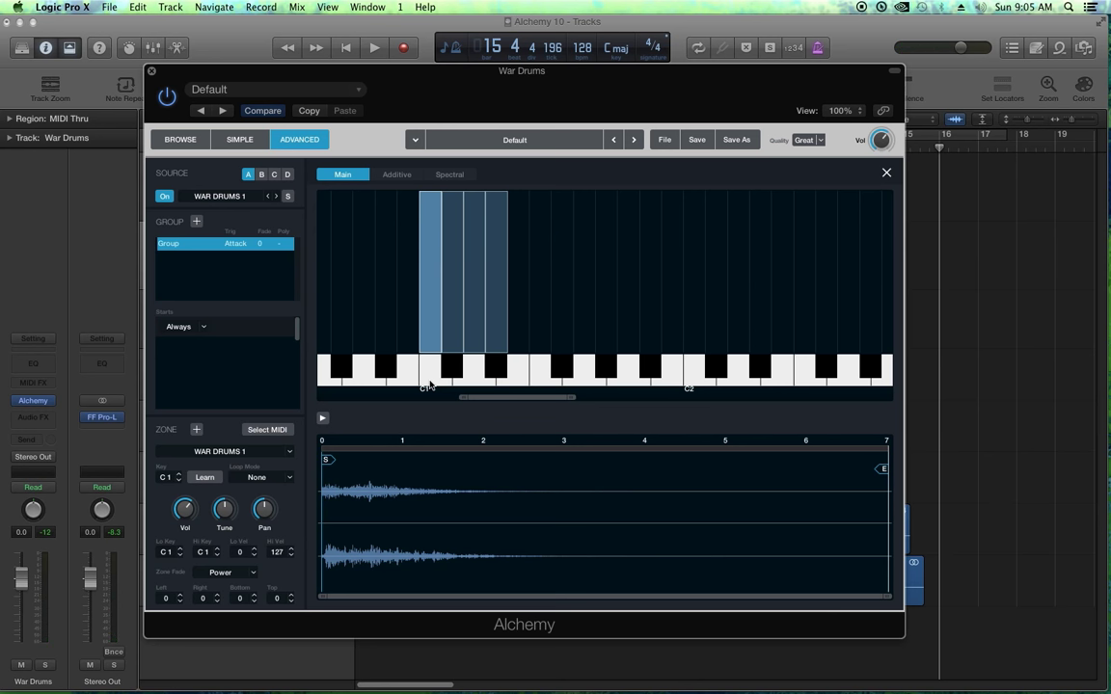
{"action": "left_click", "coordinate": [430, 383]}
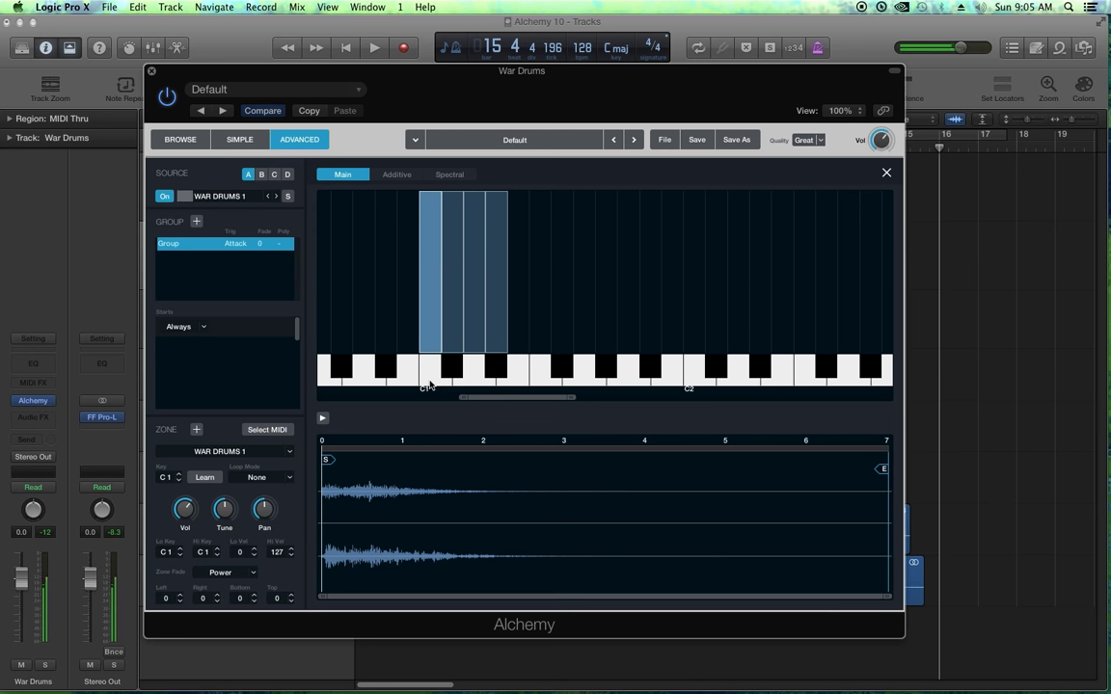
- Move the Db1, D1 and last WAR DRUMS zones each into its own new group
{"action": "right_click", "coordinate": [450, 325]}
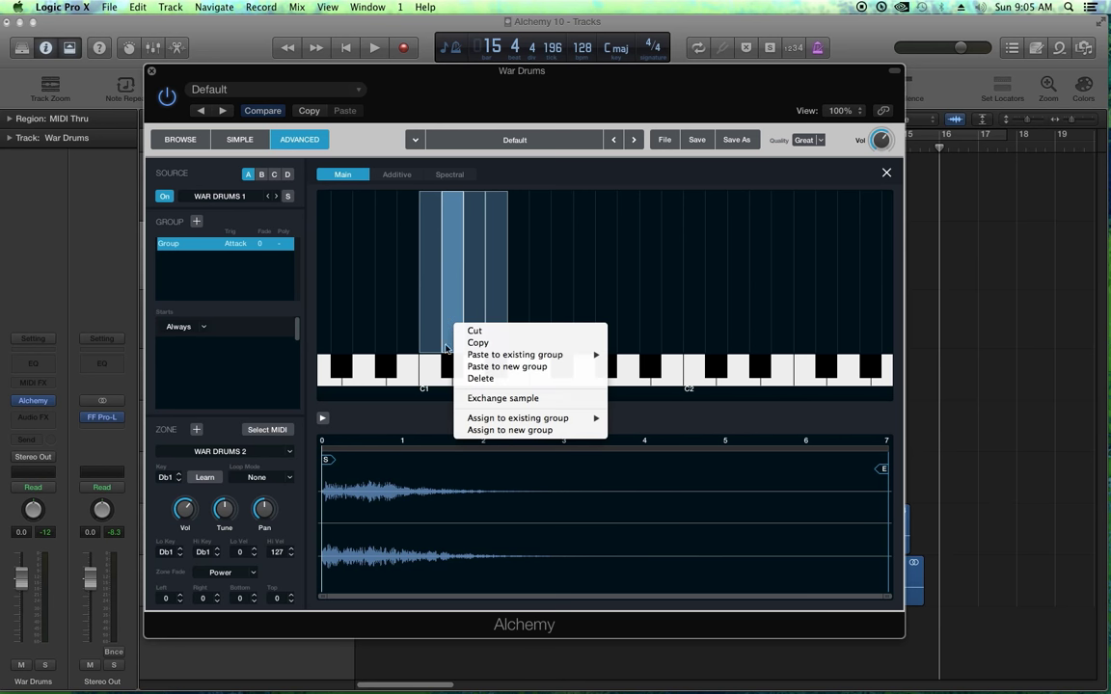
{"action": "left_click", "coordinate": [473, 430]}
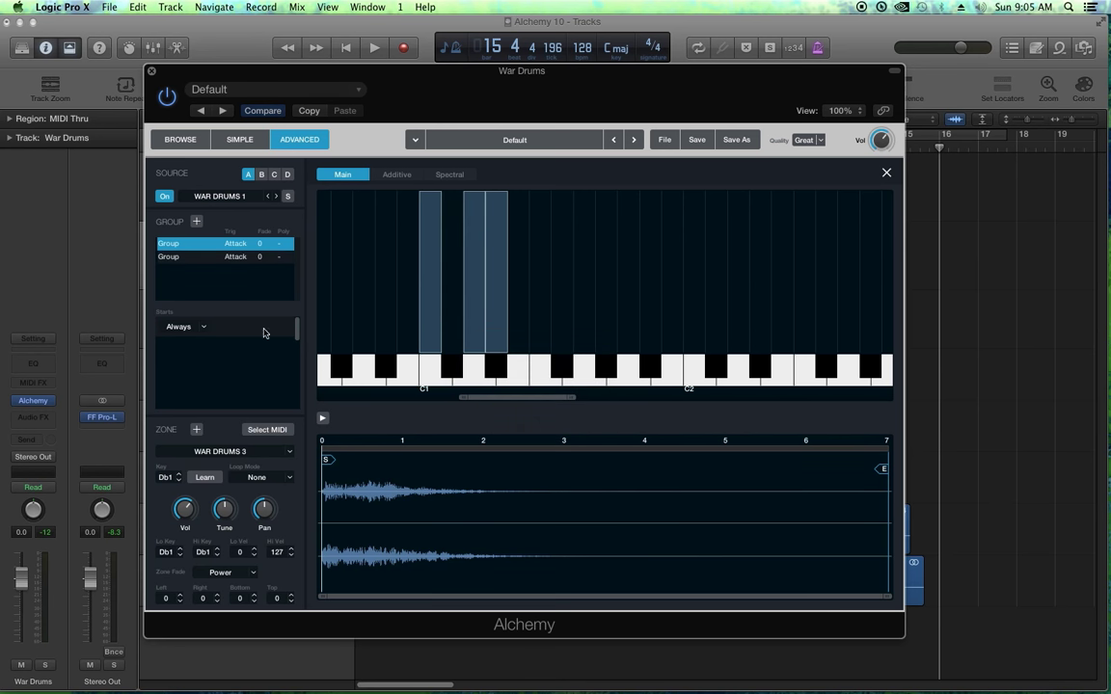
{"action": "left_click", "coordinate": [175, 258]}
{"action": "left_click", "coordinate": [175, 244]}
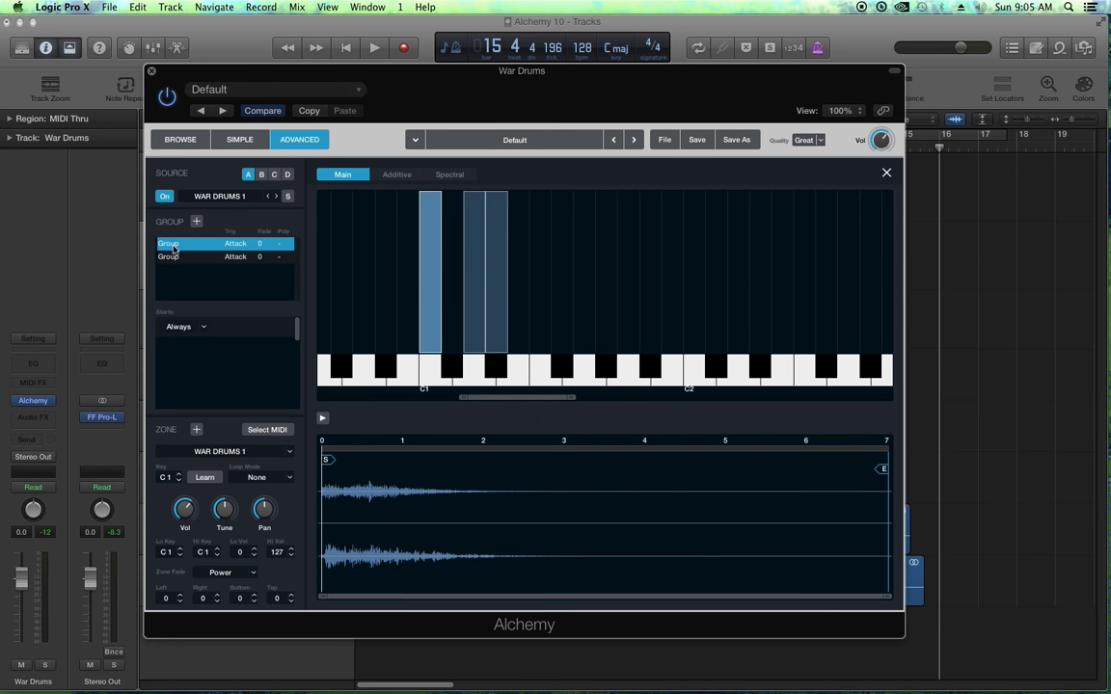
{"action": "left_click", "coordinate": [175, 258]}
{"action": "left_click", "coordinate": [177, 245]}
{"action": "right_click", "coordinate": [473, 289]}
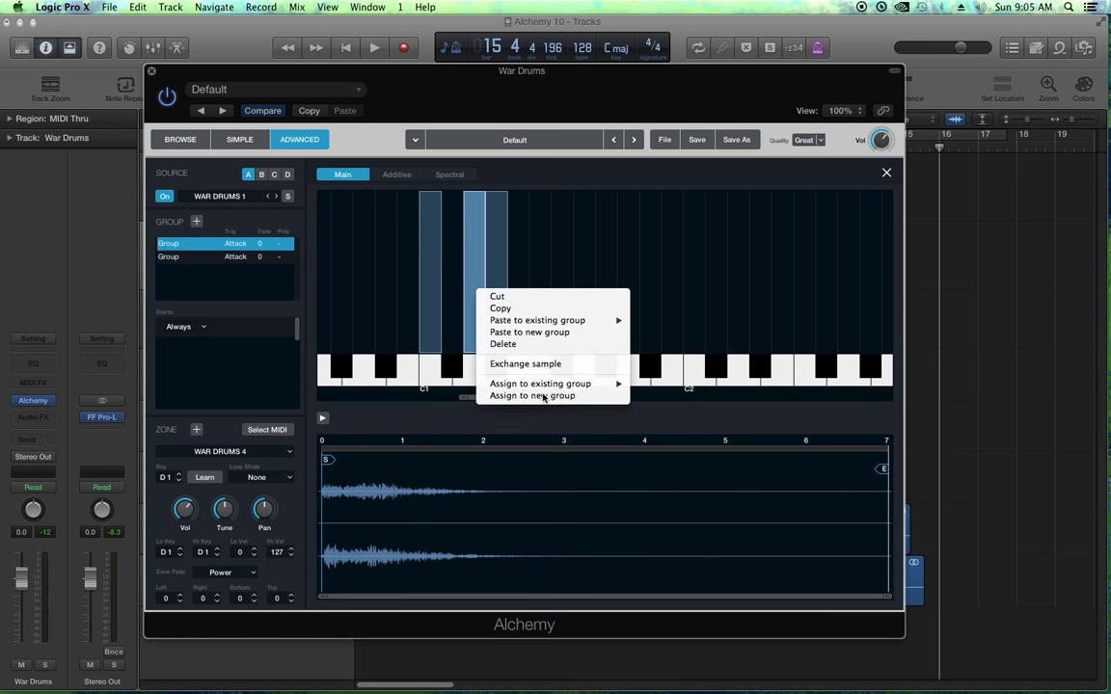
{"action": "left_click", "coordinate": [540, 394]}
{"action": "right_click", "coordinate": [493, 286]}
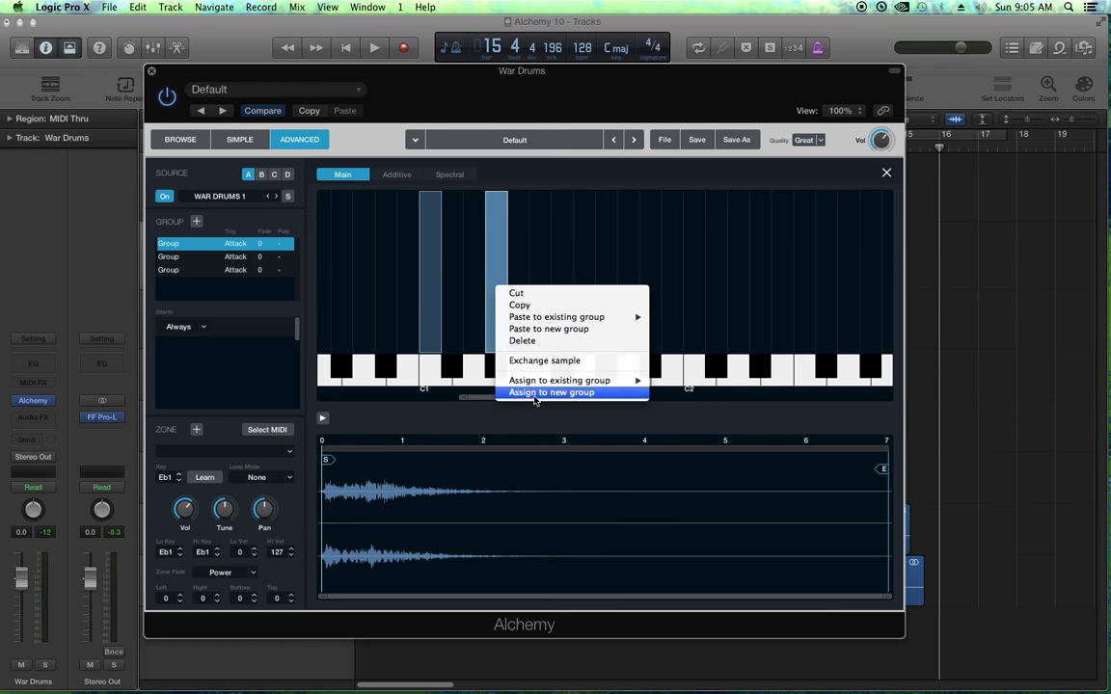
{"action": "left_click", "coordinate": [540, 393]}
- Show the piano roll beneath the tracks, then close it again
{"action": "double_click", "coordinate": [174, 255]}
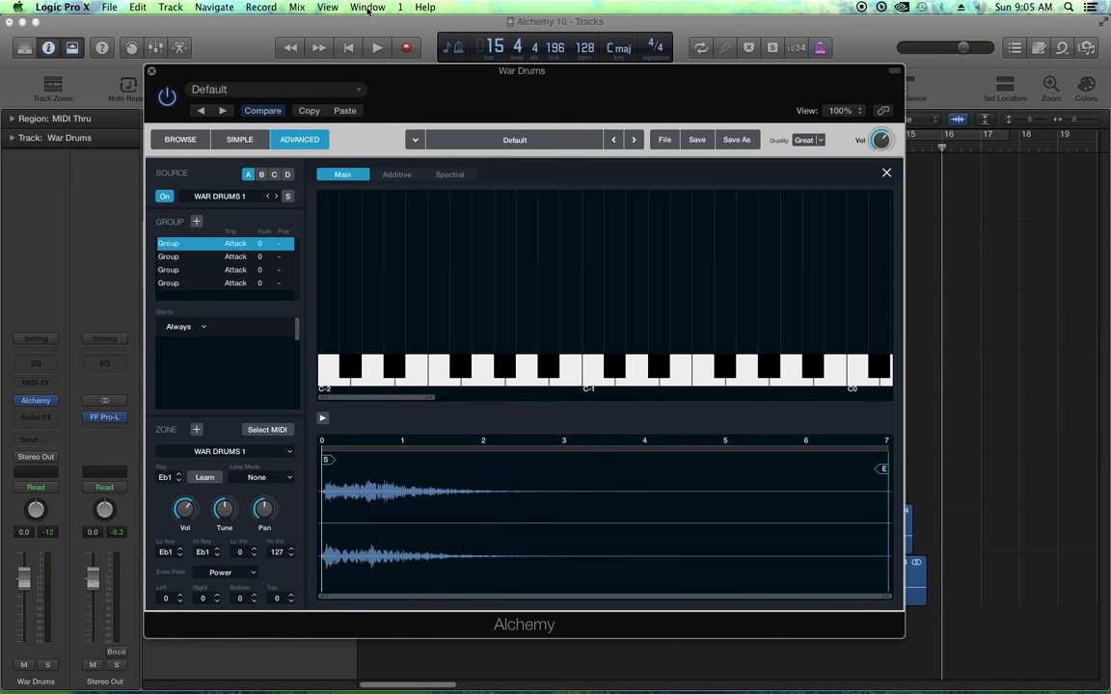
{"action": "left_click", "coordinate": [328, 7]}
{"action": "left_click", "coordinate": [367, 7]}
{"action": "left_click", "coordinate": [598, 87]}
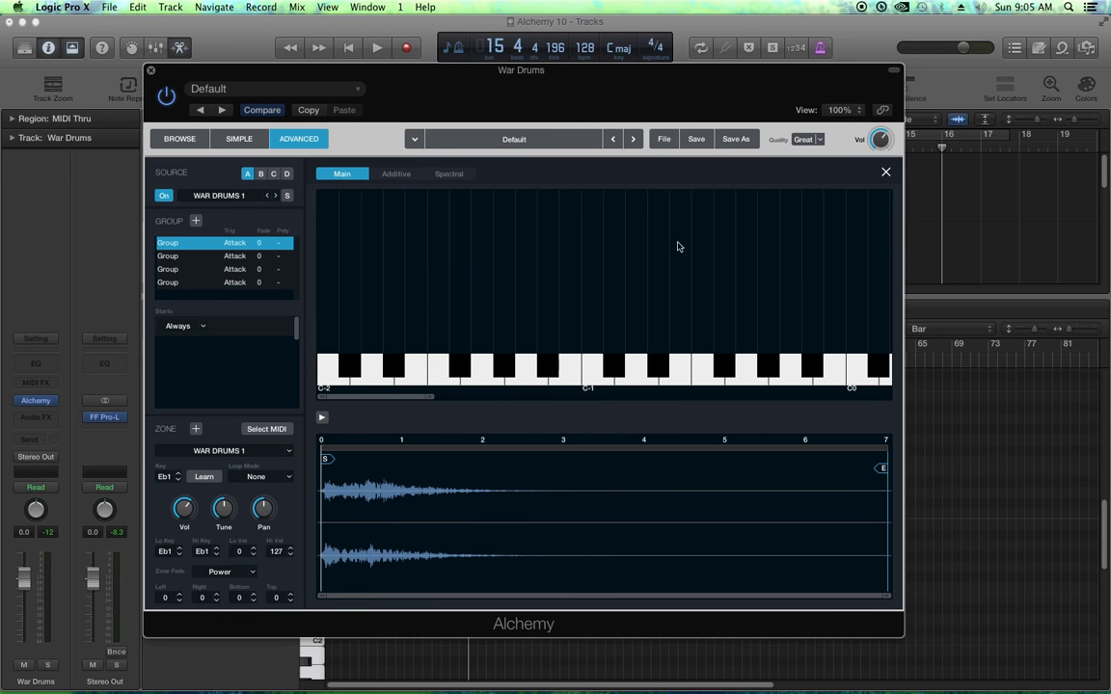
{"action": "left_click_drag", "start_coordinate": [1054, 298], "coordinate": [1054, 686]}
- Name the four Alchemy groups 1, 2, 3 and 4
{"action": "double_click", "coordinate": [168, 245]}
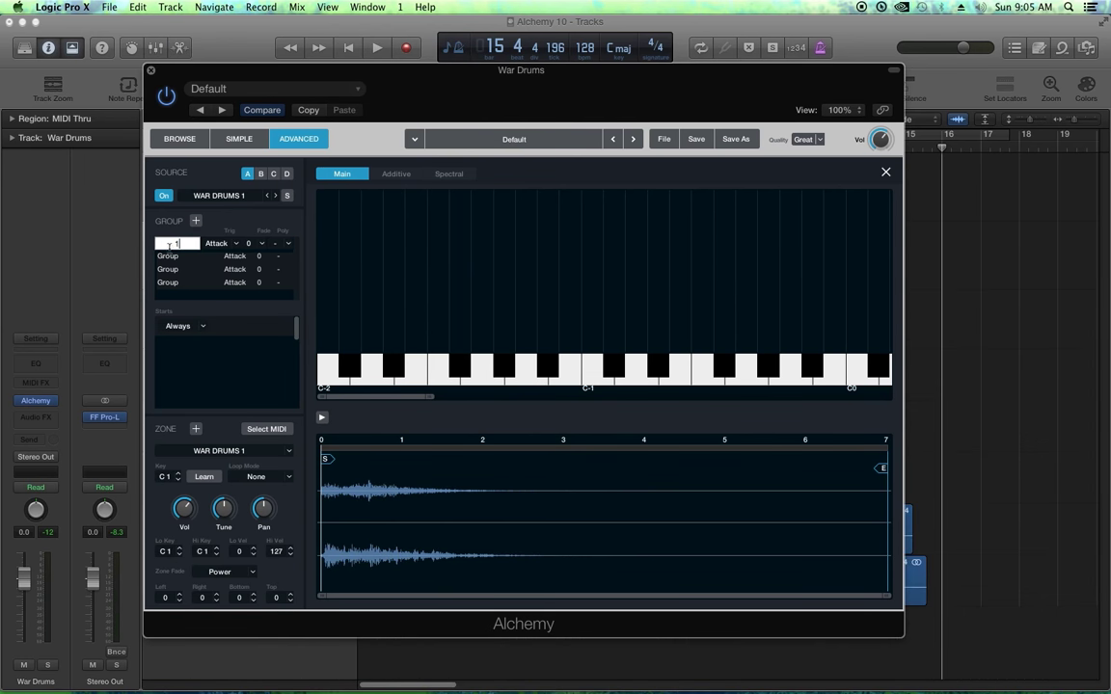
{"action": "type", "text": "1"}
{"action": "double_click", "coordinate": [169, 257]}
{"action": "type", "text": "2"}
{"action": "double_click", "coordinate": [168, 270]}
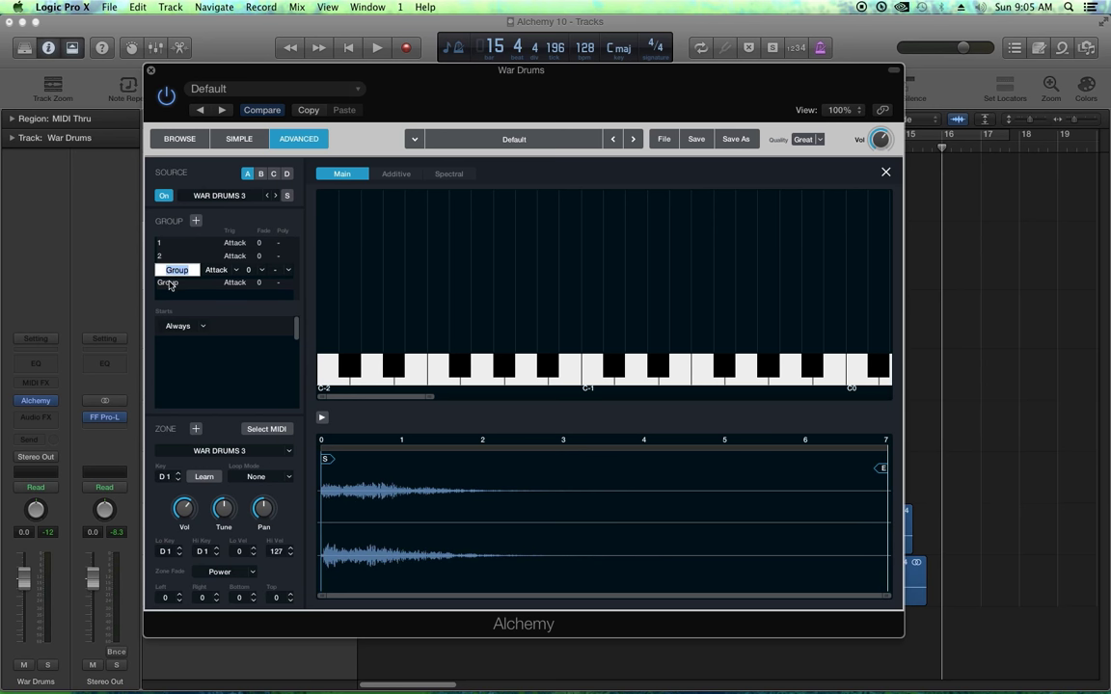
{"action": "type", "text": "3"}
{"action": "double_click", "coordinate": [168, 282]}
{"action": "type", "text": "4"}
{"action": "key", "text": "Return"}
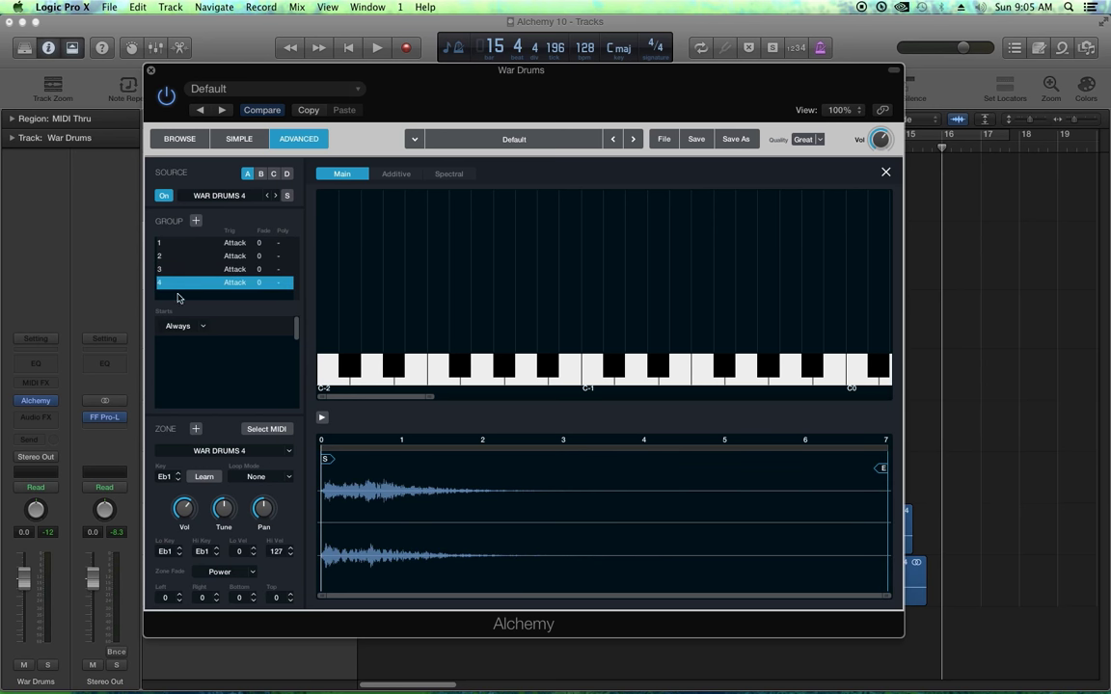
- Bring the keyboard to C1 and move group 3's zone from D1 onto C1
{"action": "left_click", "coordinate": [175, 244]}
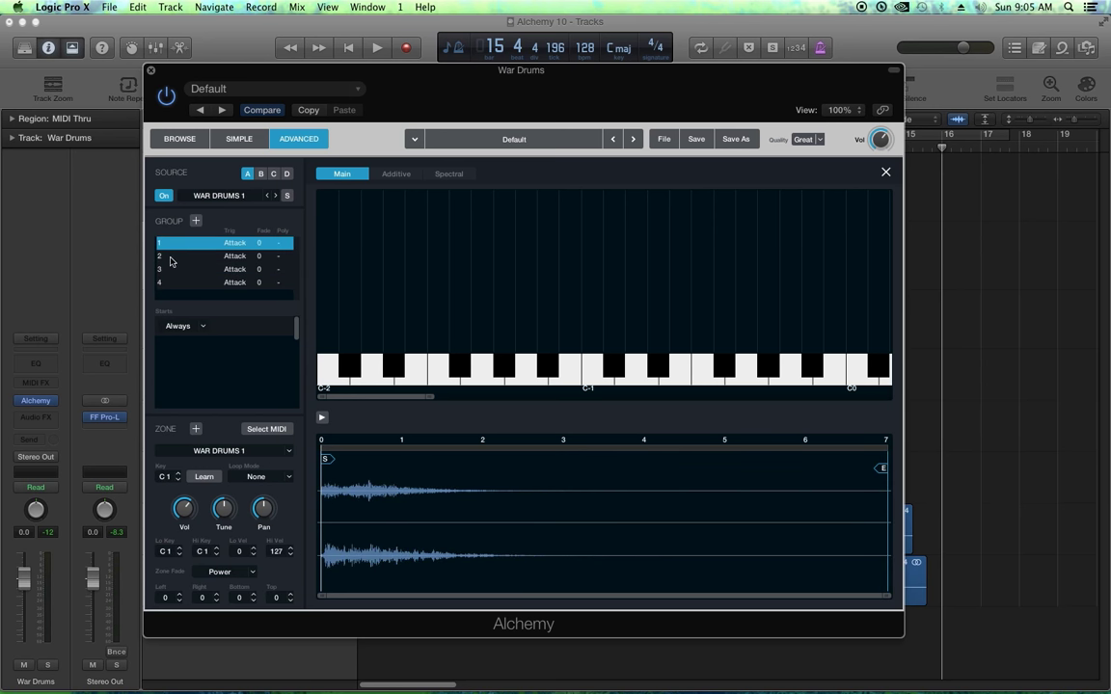
{"action": "left_click_drag", "start_coordinate": [408, 399], "coordinate": [546, 410]}
{"action": "key", "text": "Down"}
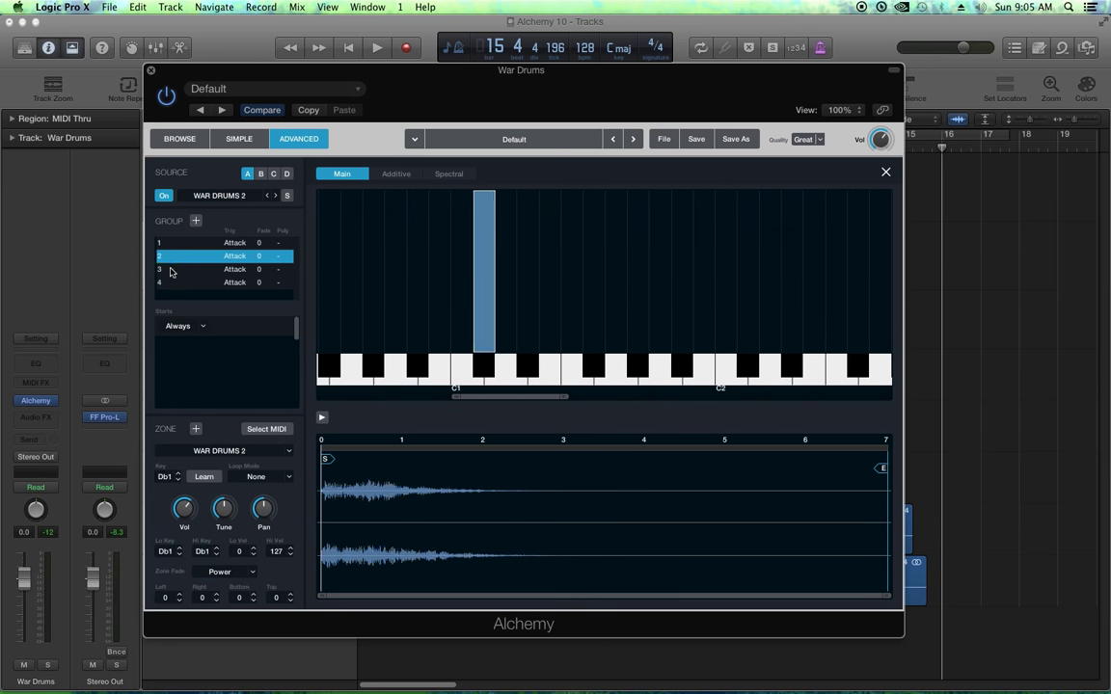
{"action": "key", "text": "Down"}
{"action": "key", "text": "Down"}
{"action": "left_click", "coordinate": [168, 245]}
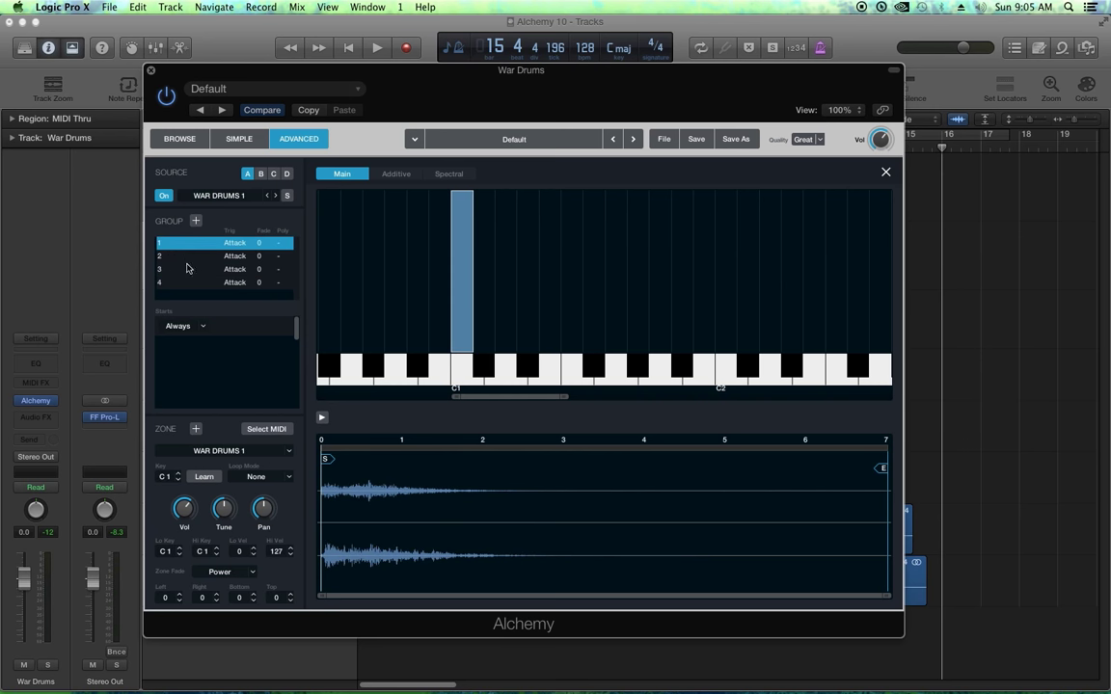
{"action": "left_click", "coordinate": [172, 255]}
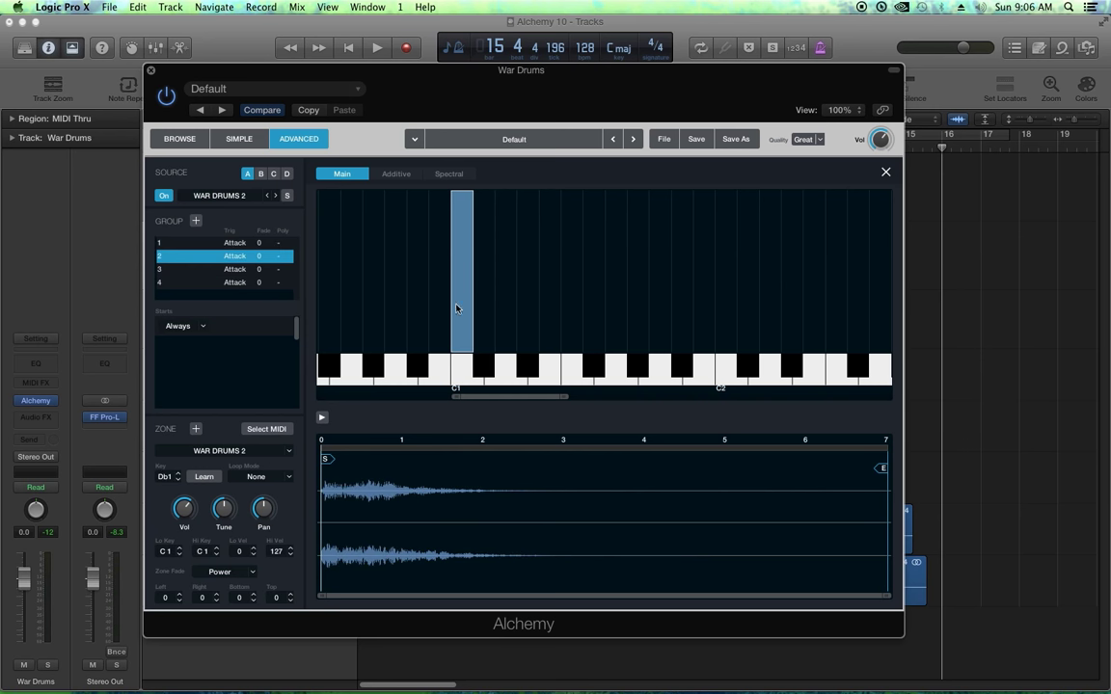
{"action": "left_click", "coordinate": [179, 269]}
{"action": "left_click_drag", "start_coordinate": [494, 291], "coordinate": [464, 299]}
- Select group 4 and play C1 to audition the stacked War Drums samples
{"action": "left_click", "coordinate": [175, 282]}
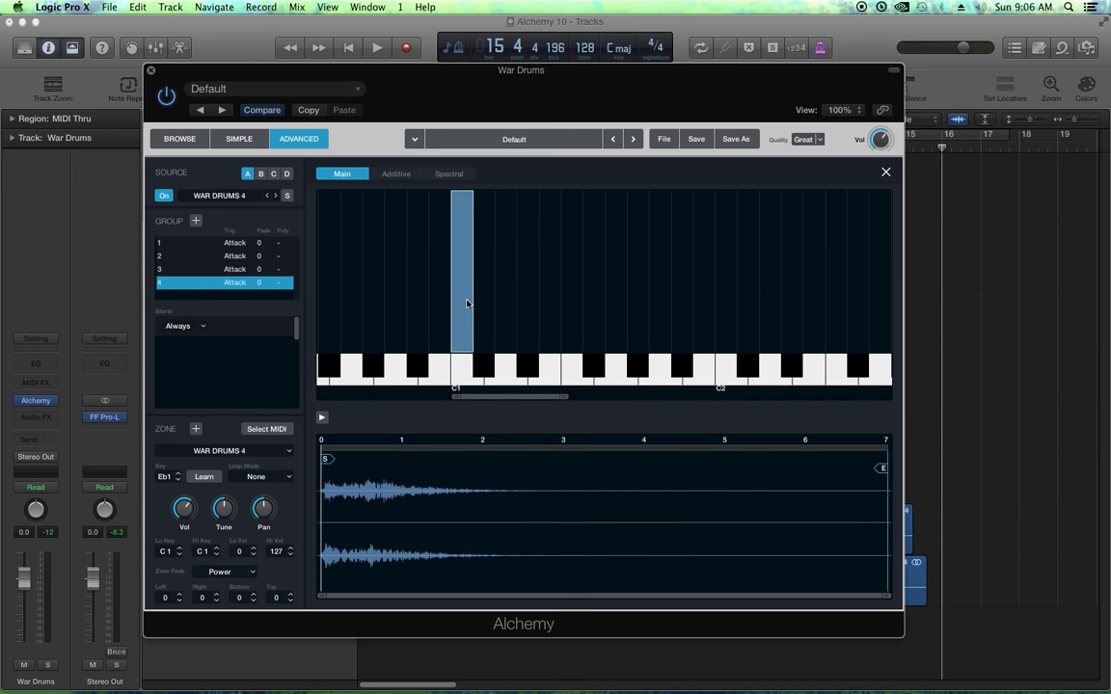
{"action": "left_click", "coordinate": [467, 379]}
{"action": "left_click", "coordinate": [168, 246]}
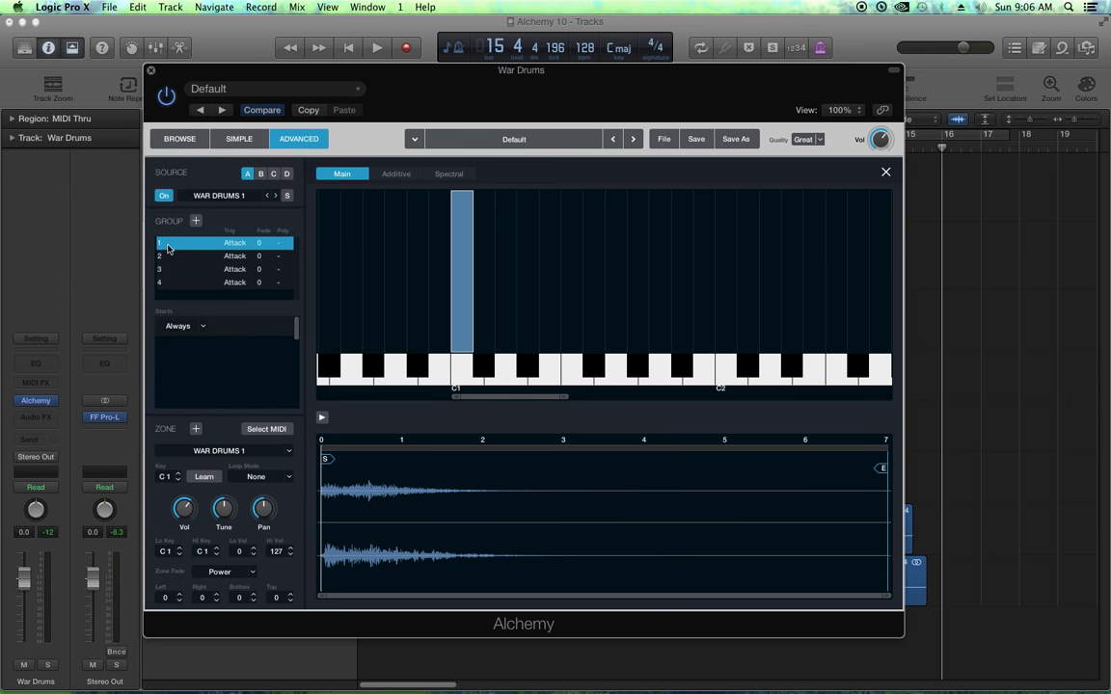
- Set the Starts option of groups 1, 2, 3 and 4 each to Round Robin
{"action": "left_click", "coordinate": [201, 330]}
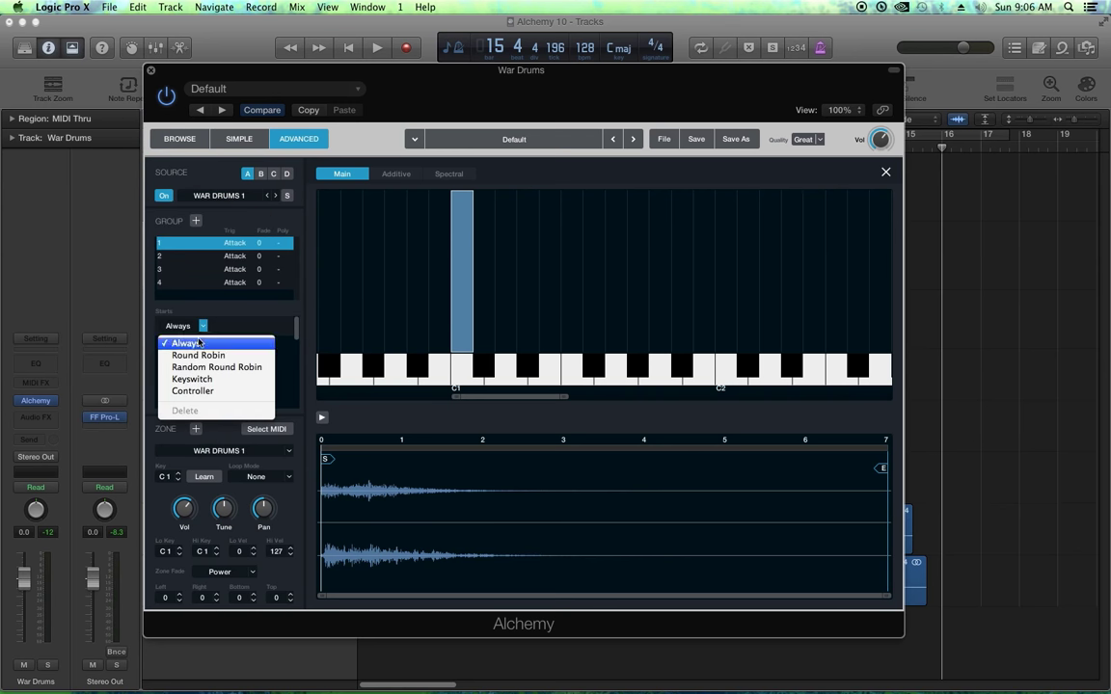
{"action": "left_click", "coordinate": [181, 333]}
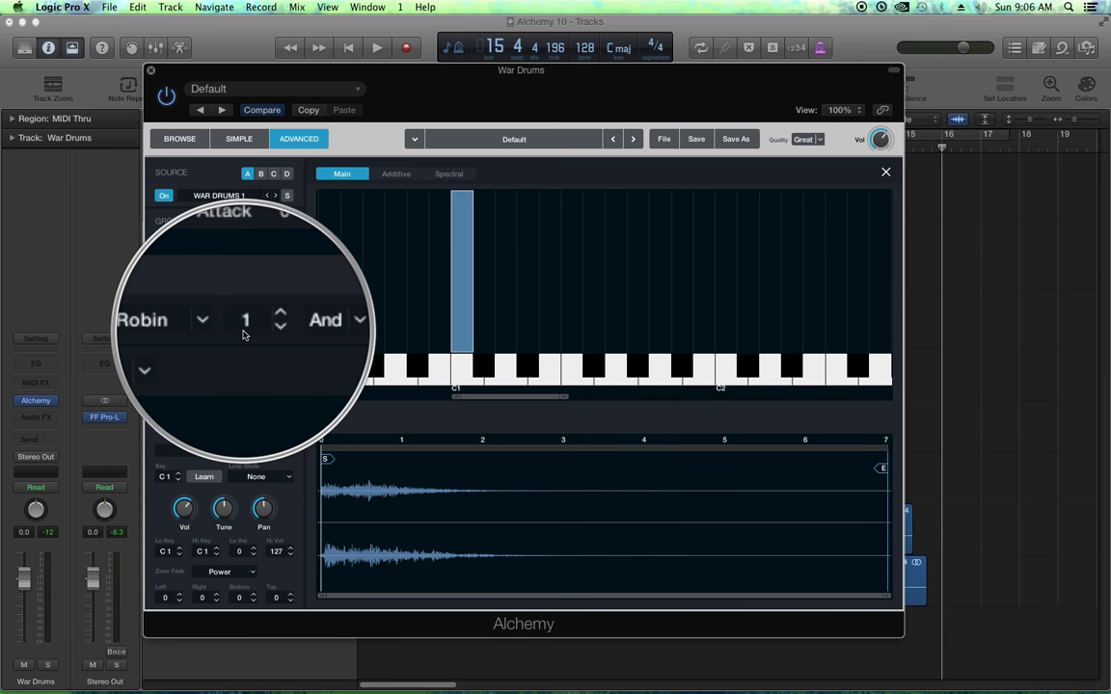
{"action": "left_click", "coordinate": [174, 257]}
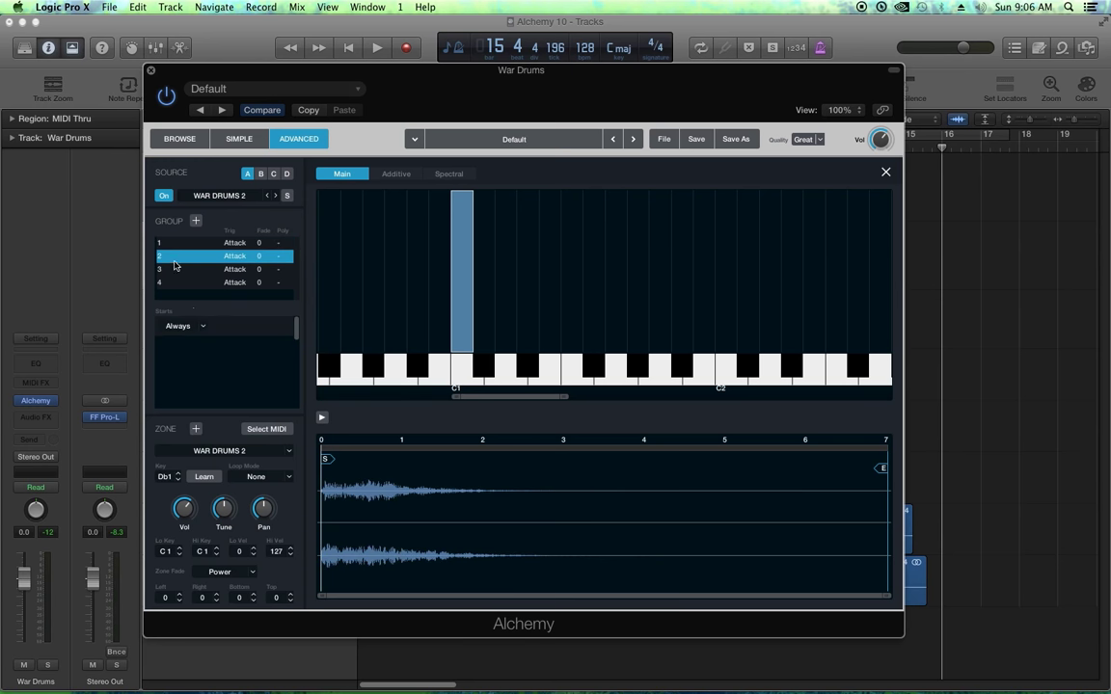
{"action": "left_click", "coordinate": [192, 326]}
{"action": "left_click", "coordinate": [192, 357]}
{"action": "left_click", "coordinate": [166, 274]}
{"action": "left_click", "coordinate": [189, 325]}
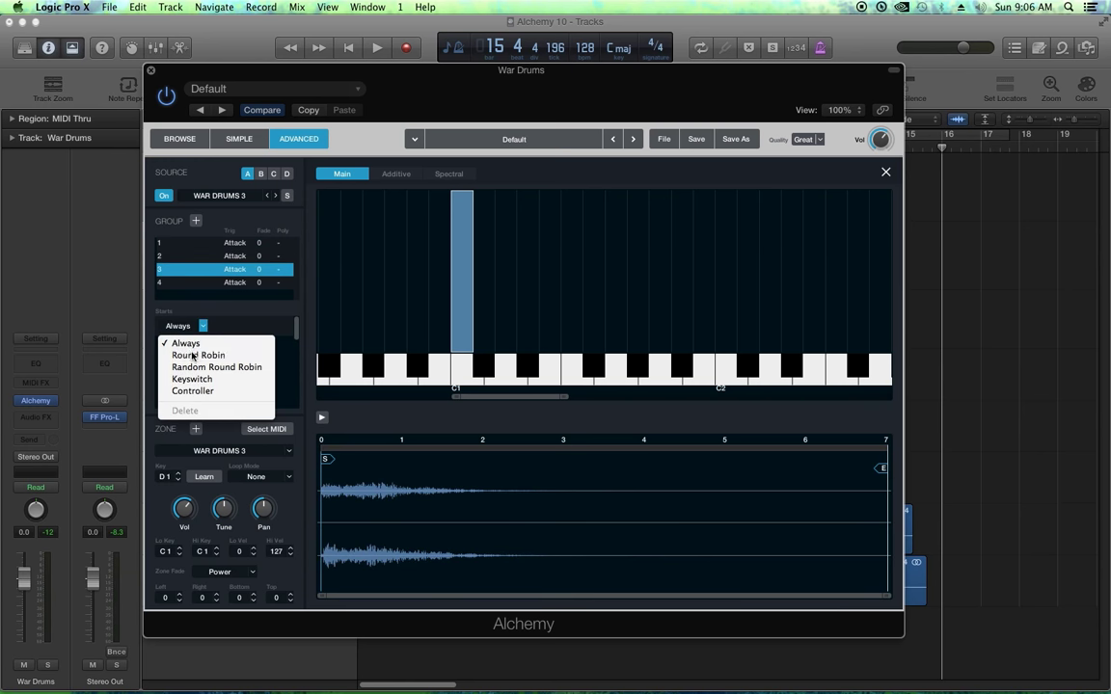
{"action": "left_click", "coordinate": [198, 359]}
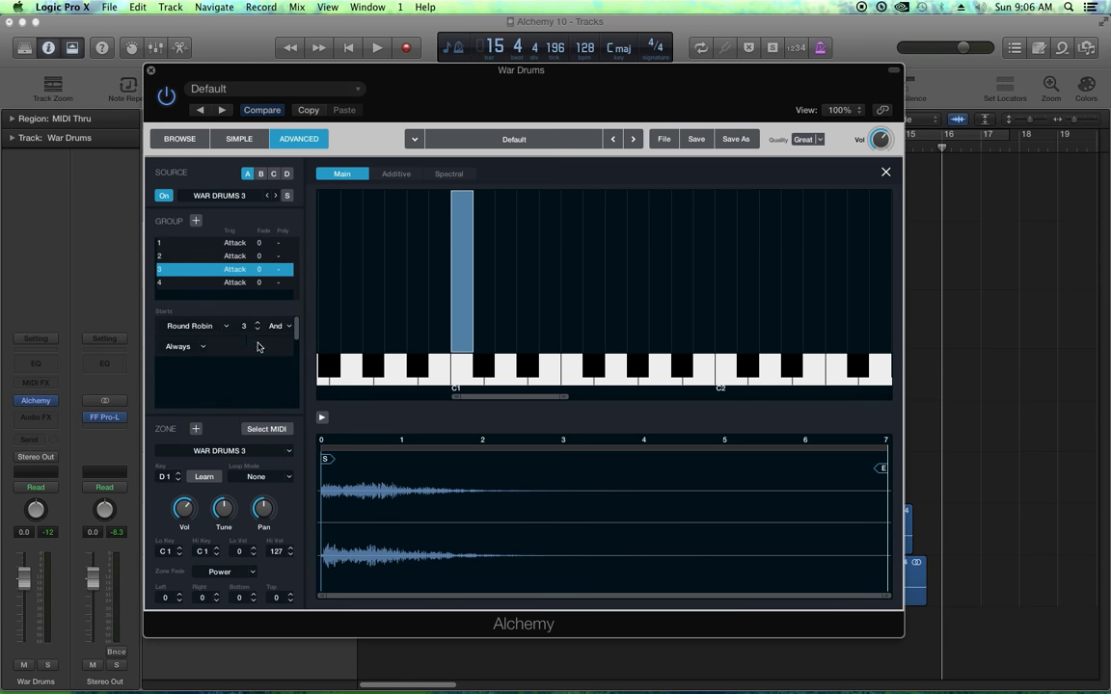
{"action": "left_click", "coordinate": [170, 282]}
{"action": "left_click", "coordinate": [189, 326]}
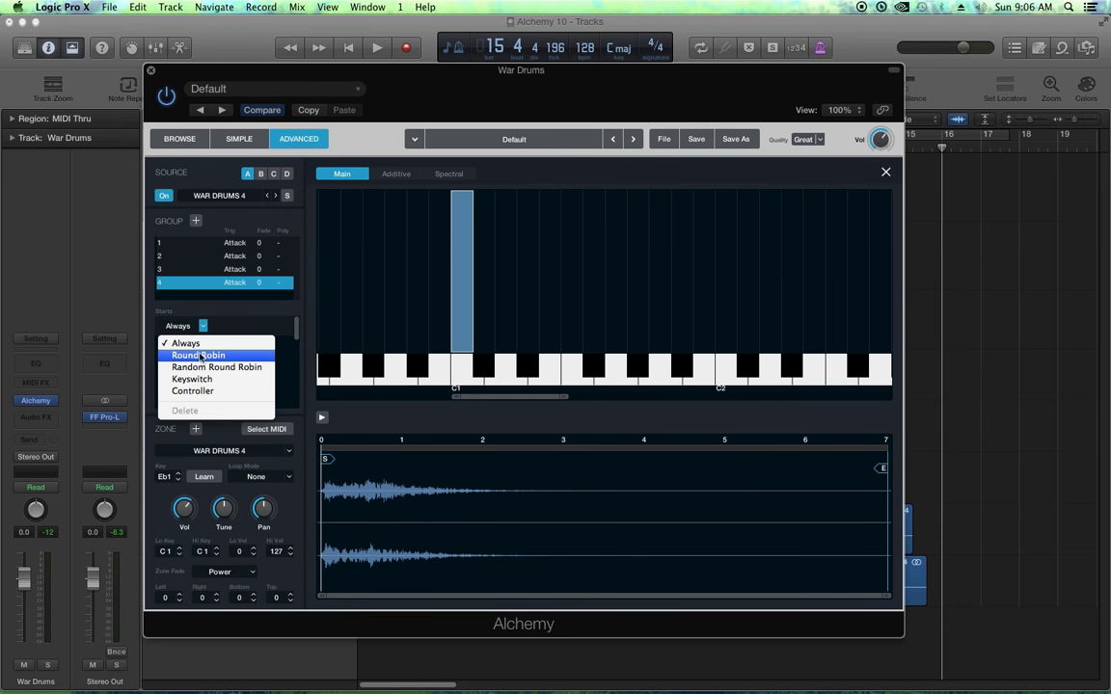
{"action": "left_click", "coordinate": [196, 354]}
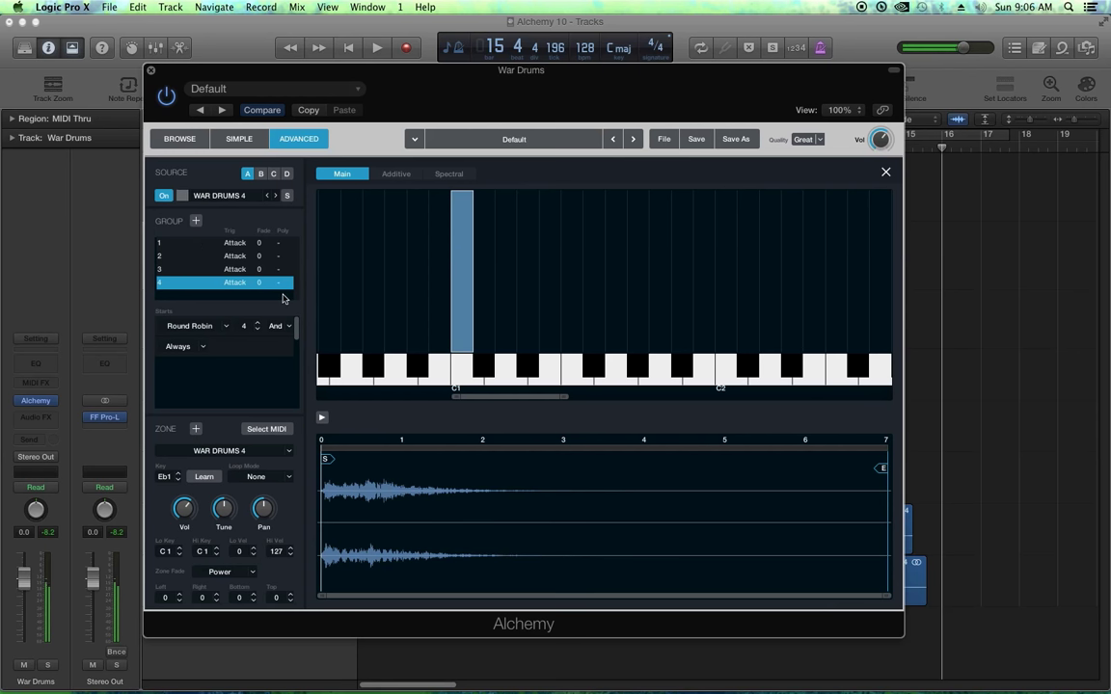
- Check group 1's root key, then Learn C1 as root key for groups 2 and 3
{"action": "left_click", "coordinate": [162, 243]}
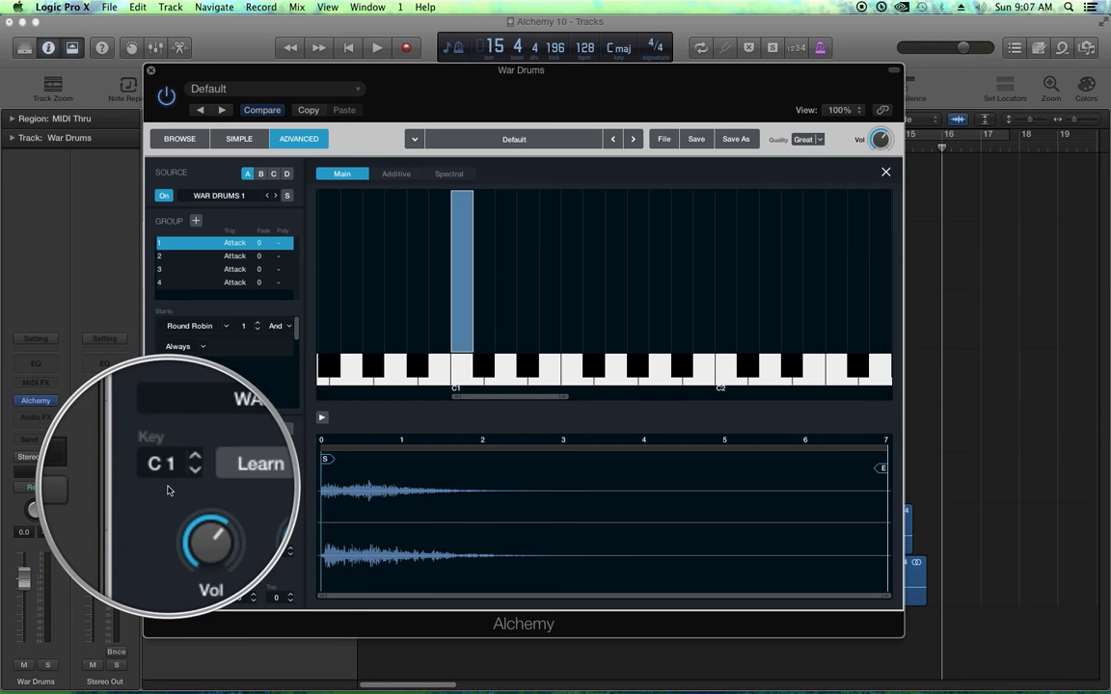
{"action": "left_click", "coordinate": [162, 255]}
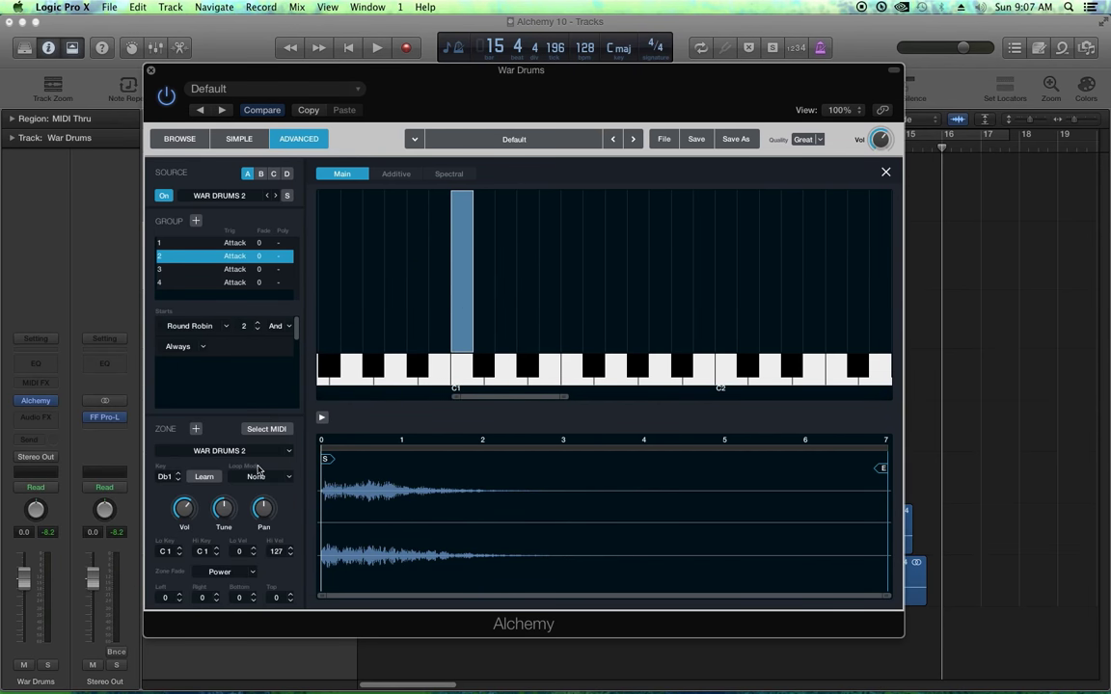
{"action": "left_click", "coordinate": [208, 479]}
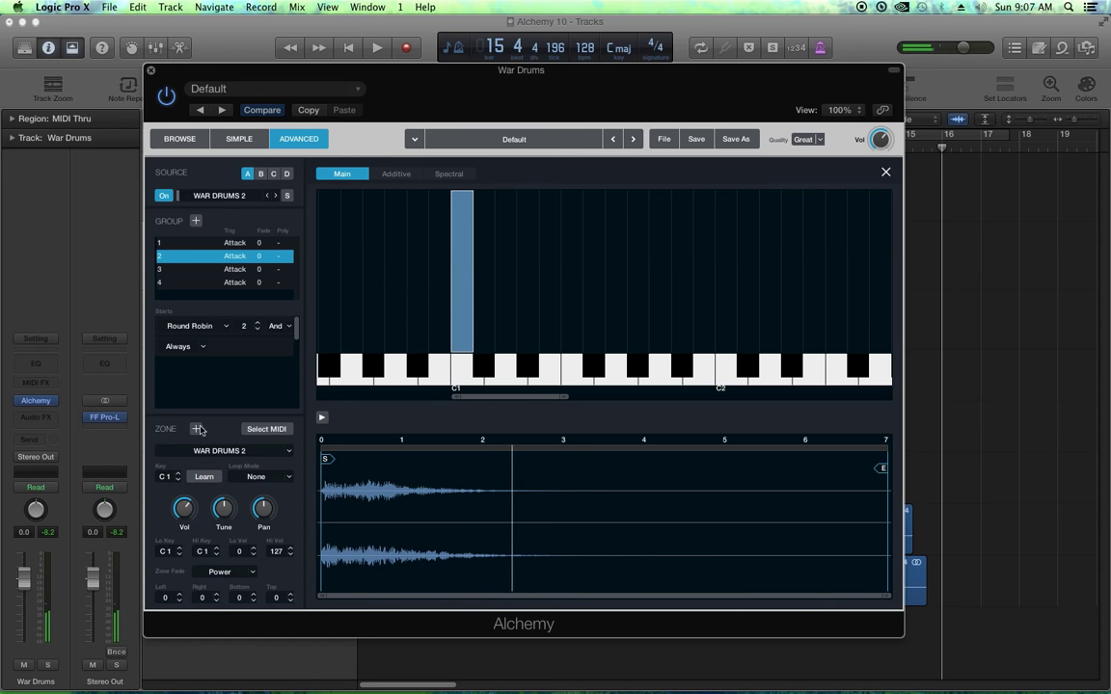
{"action": "left_click", "coordinate": [178, 277]}
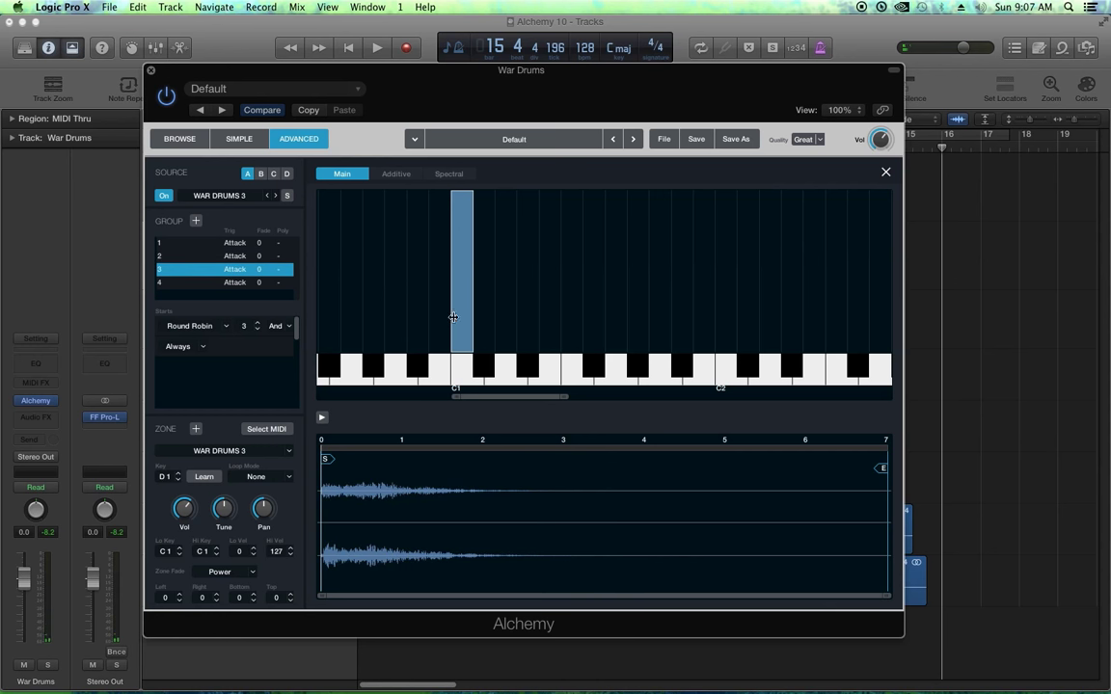
{"action": "left_click", "coordinate": [205, 477]}
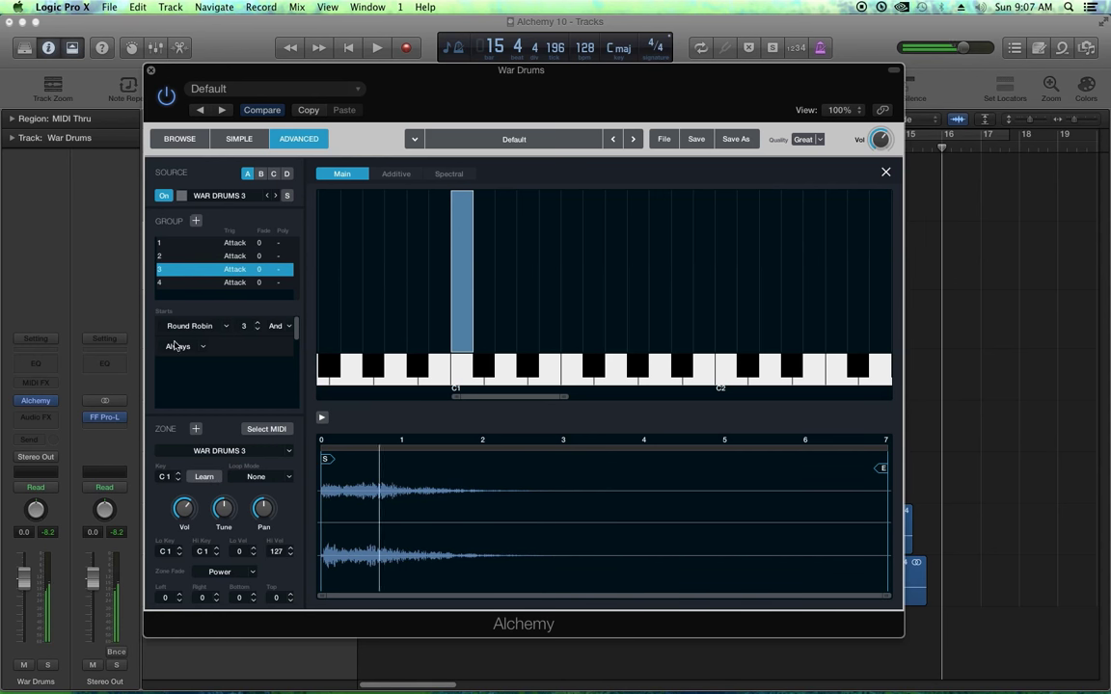
{"action": "left_click", "coordinate": [176, 282]}
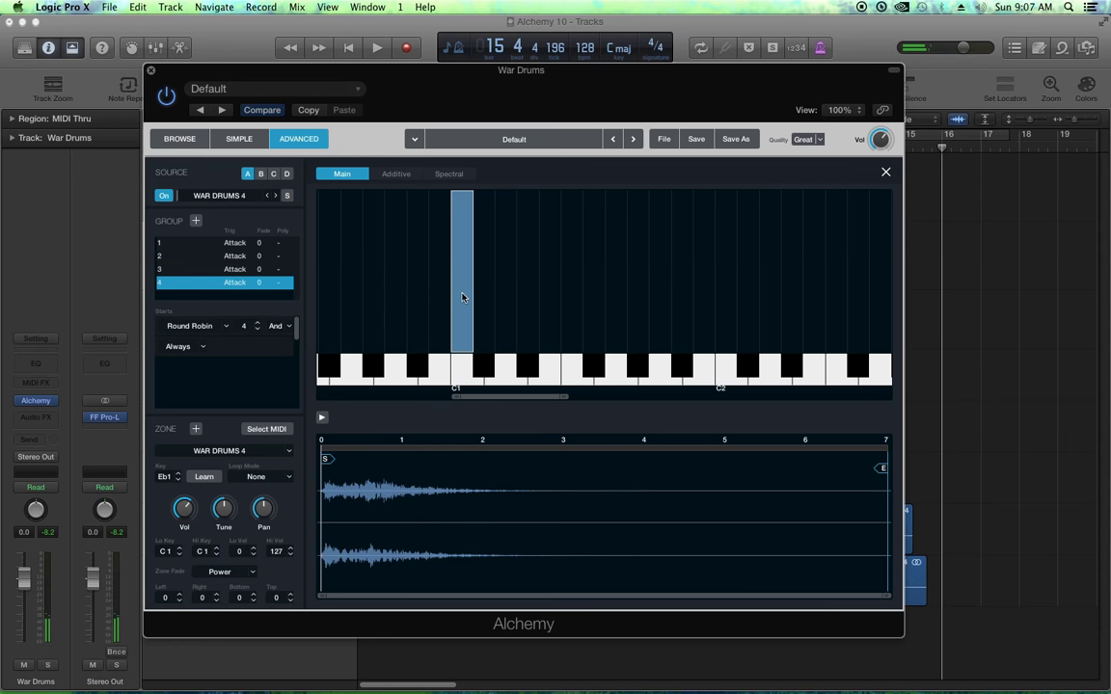